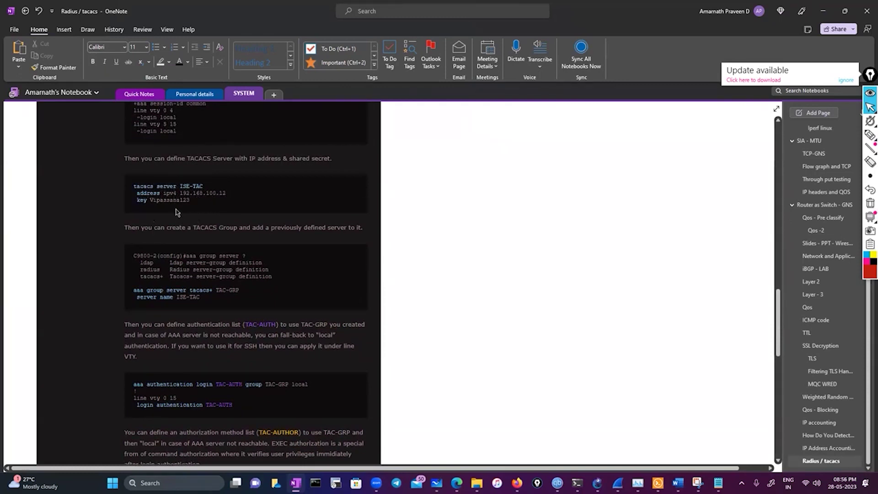
- Review the TACACS+ configuration commands in the notes, from aaa new-model through authentication, authorization and accounting to the HTTP authentication lines
scroll(176, 211, up, 3)
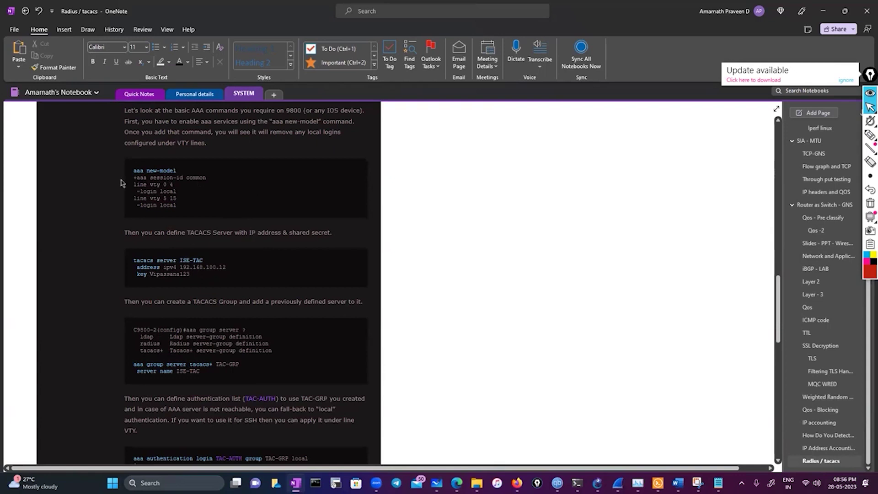
scroll(170, 221, down, 2)
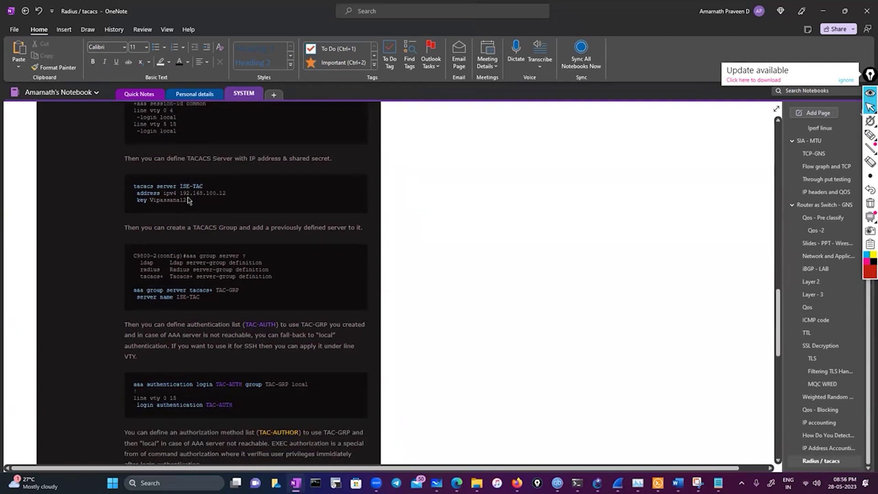
scroll(188, 201, down, 2)
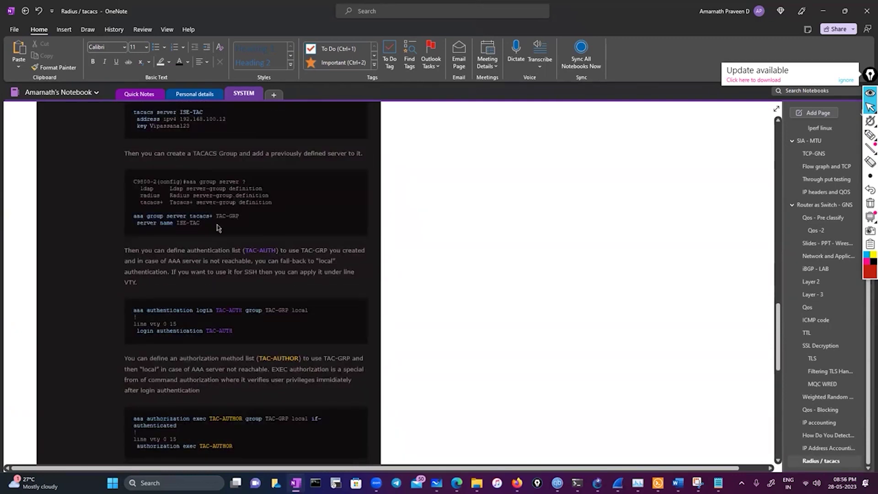
scroll(220, 228, down, 2)
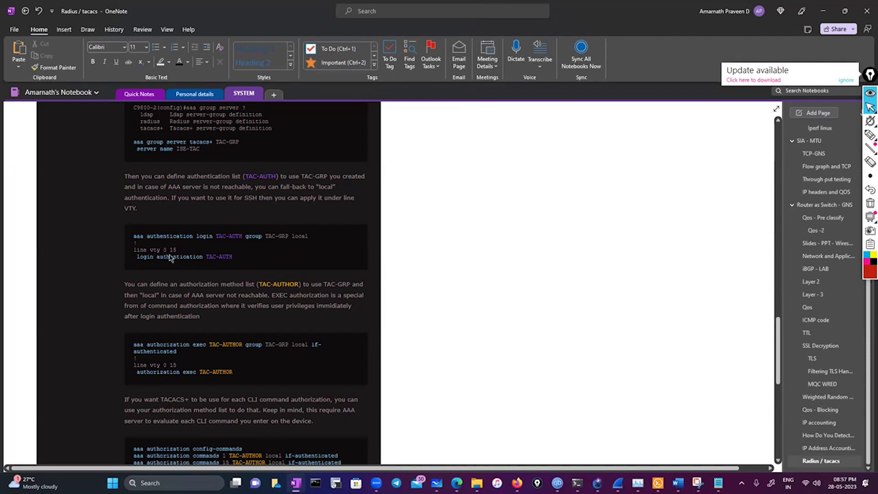
scroll(174, 258, down, 3)
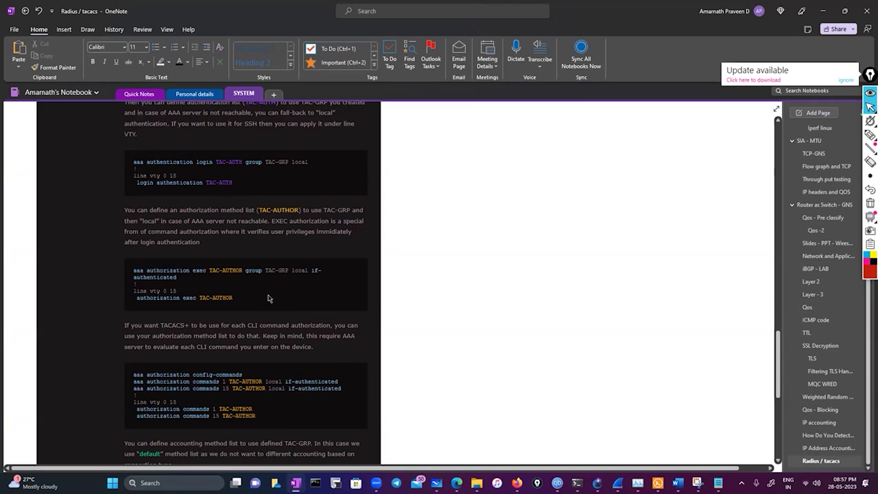
scroll(270, 298, down, 3)
scroll(269, 298, down, 5)
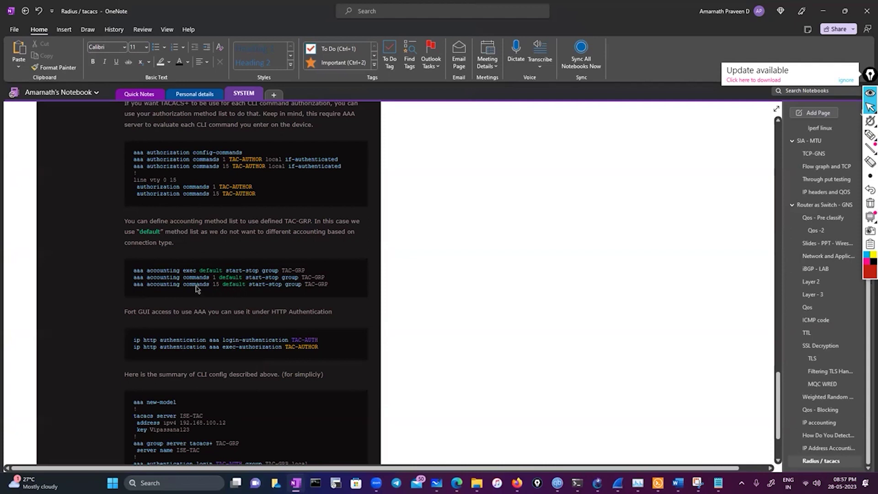
scroll(197, 290, down, 2)
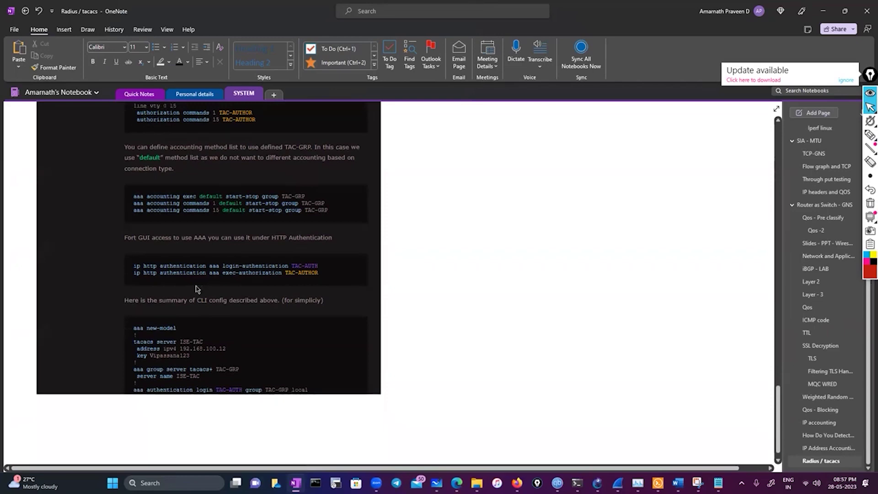
scroll(437, 325, up, 20)
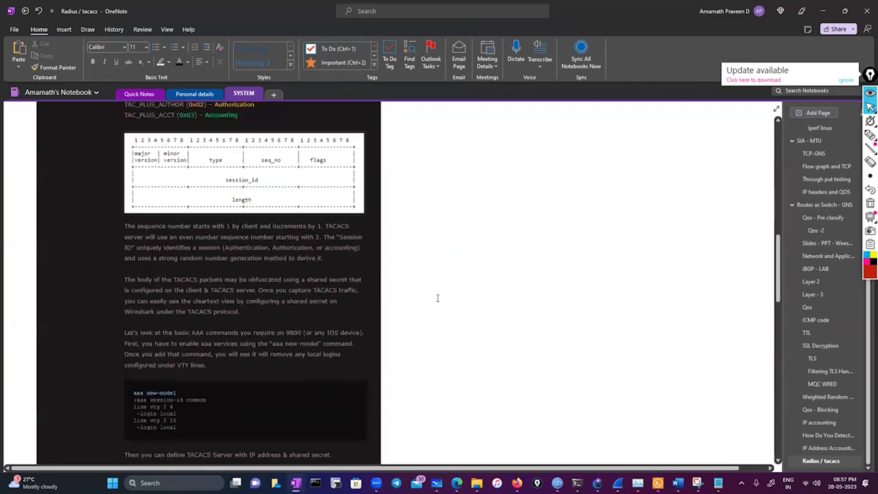
- Review the TACACS+ packet header notes, the 802.1x message flow diagram and the RADIUS vs. TACACS+ comparison on the same page
scroll(439, 298, up, 2)
scroll(430, 289, down, 5)
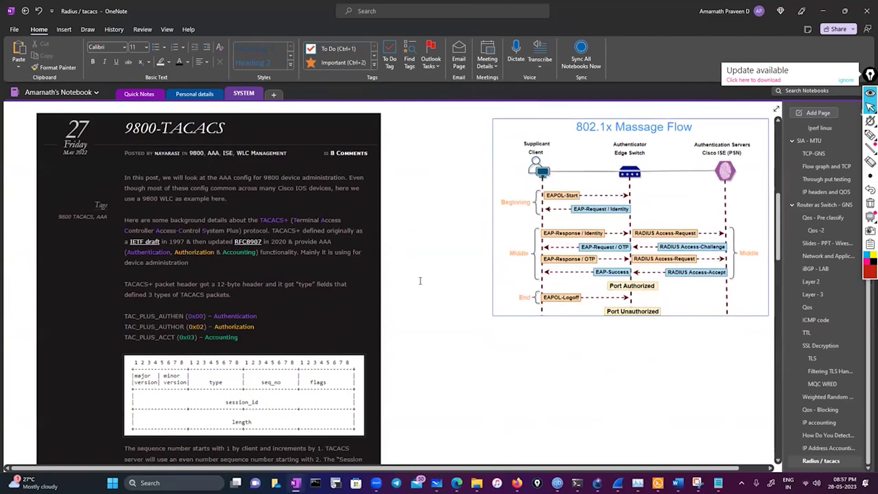
scroll(420, 281, up, 6)
scroll(416, 280, down, 6)
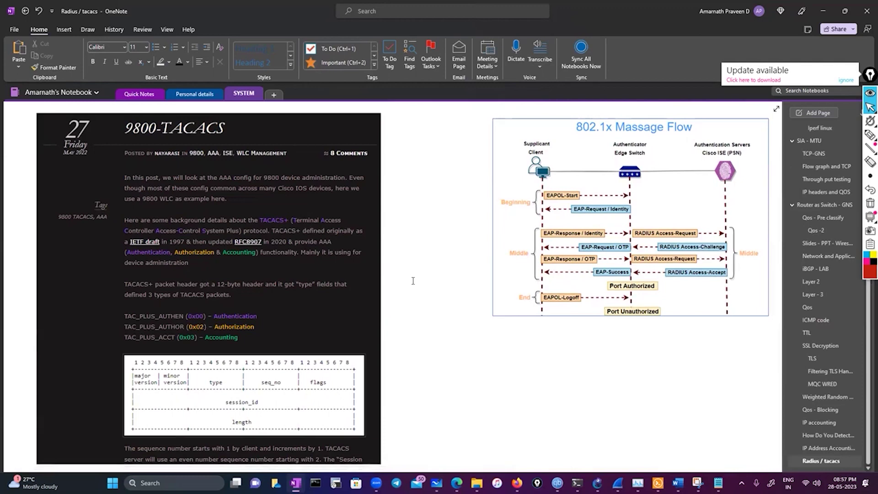
scroll(414, 281, up, 2)
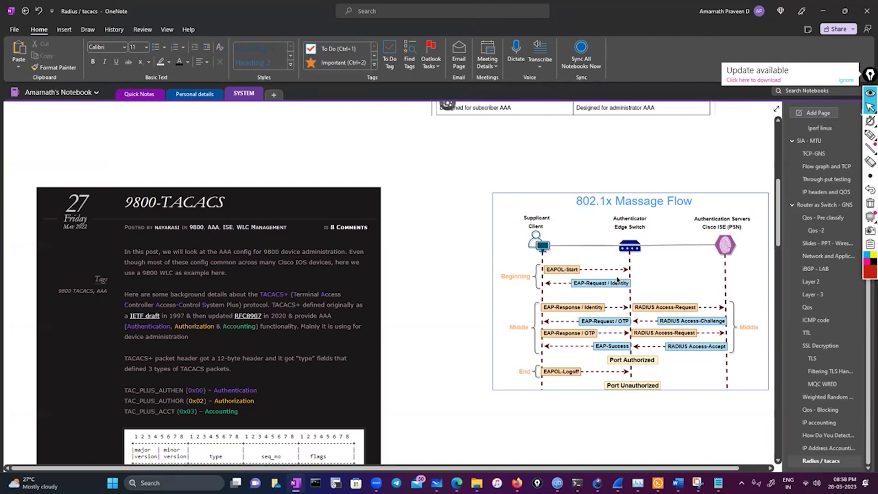
scroll(617, 280, down, 2)
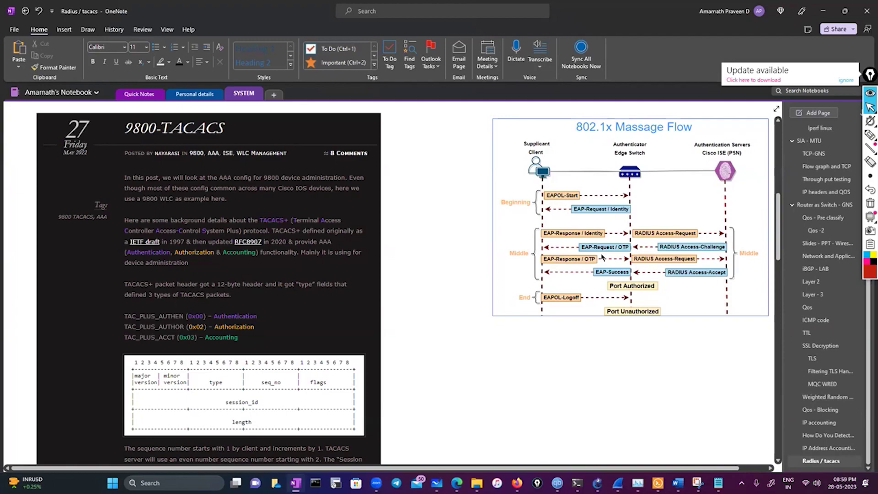
scroll(339, 329, down, 3)
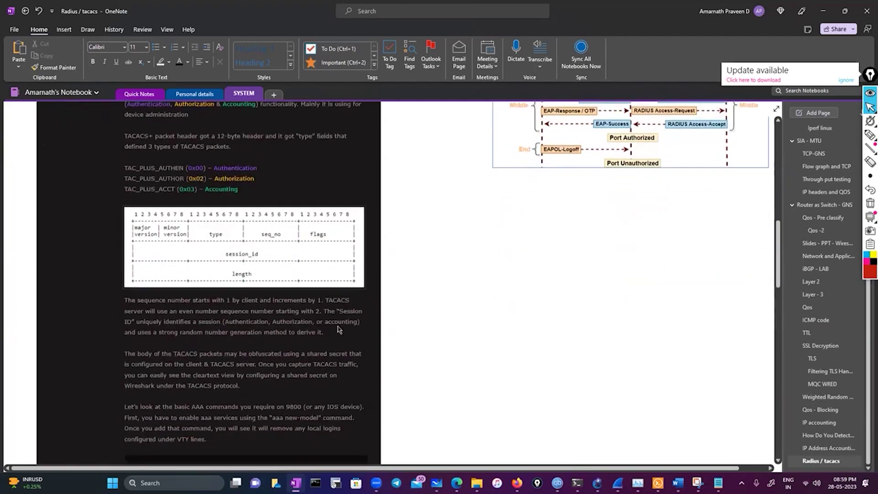
scroll(339, 328, down, 6)
scroll(338, 328, up, 15)
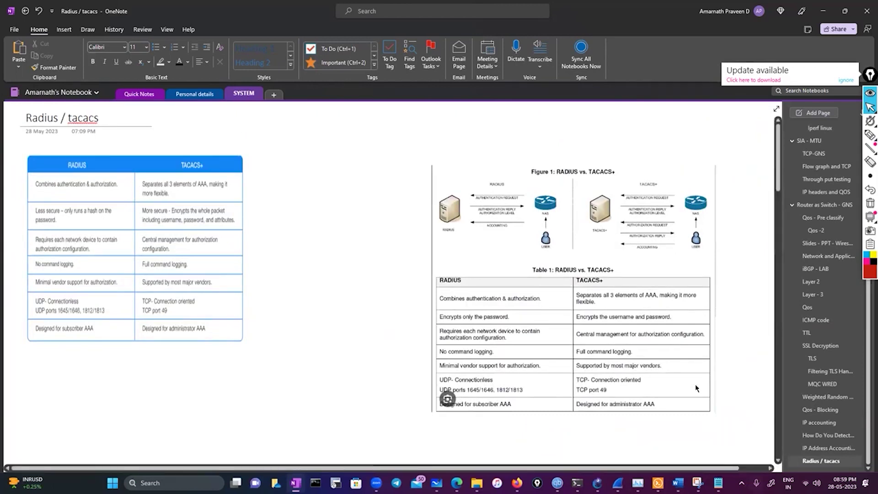
- Switch to the TACACS+_encrypted.cap capture in Wireshark, and open the TCP Stream Graphs capture from the pcap folder in File Explorer
mouse_move(618, 482)
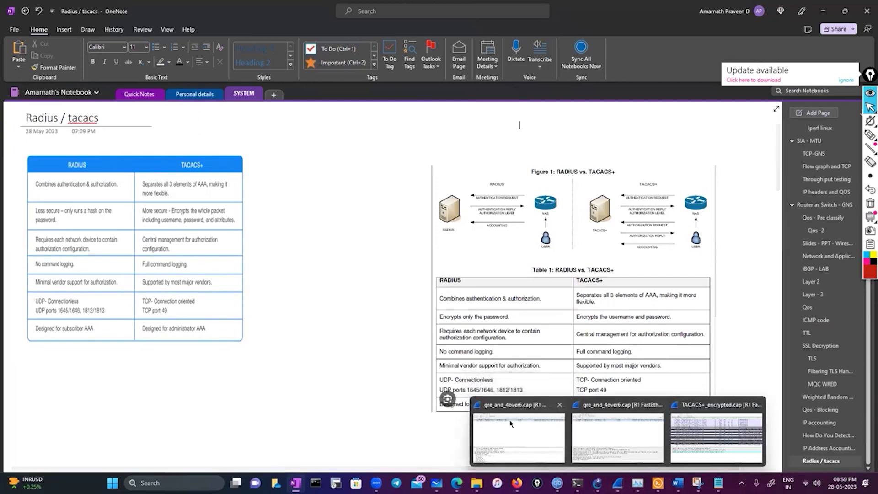
click(727, 428)
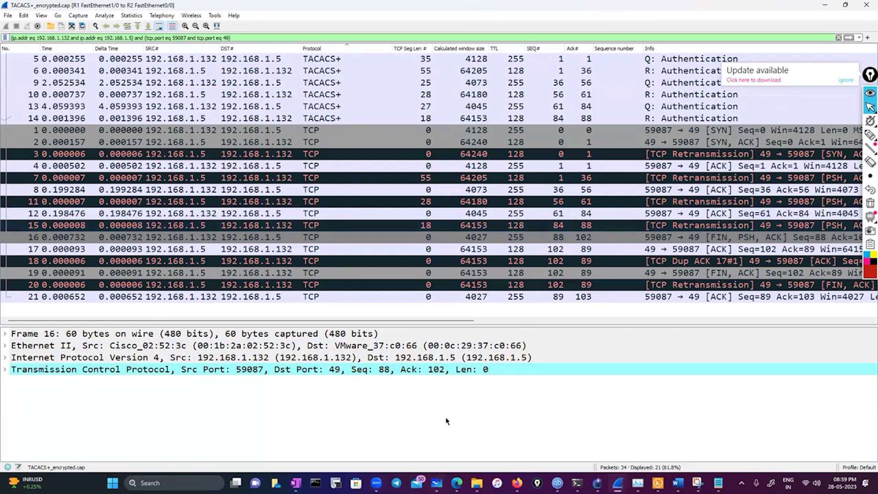
mouse_move(476, 483)
click(477, 483)
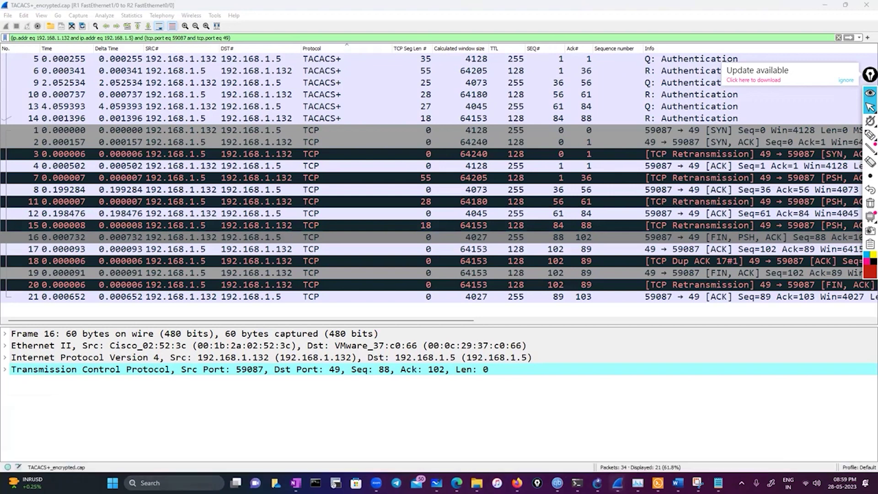
mouse_move(618, 483)
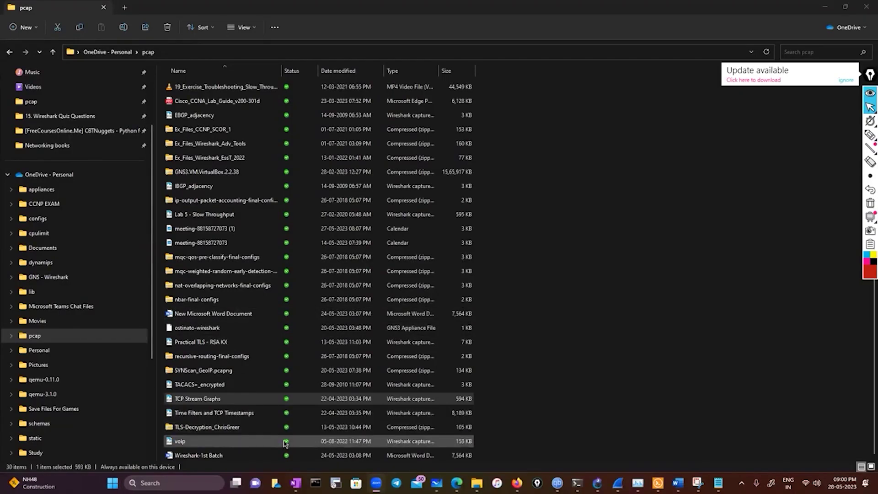
double_click(231, 401)
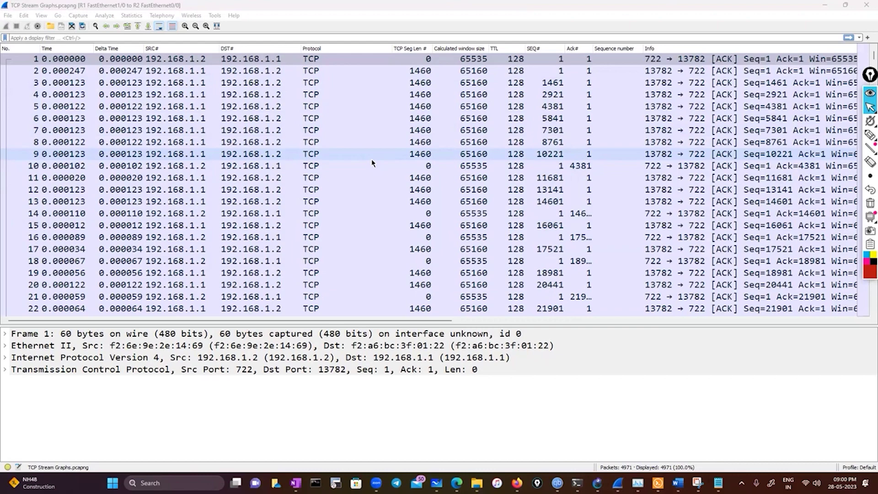
- Follow the calculated window size down the packet list and select packet 138
scroll(372, 162, down, 11)
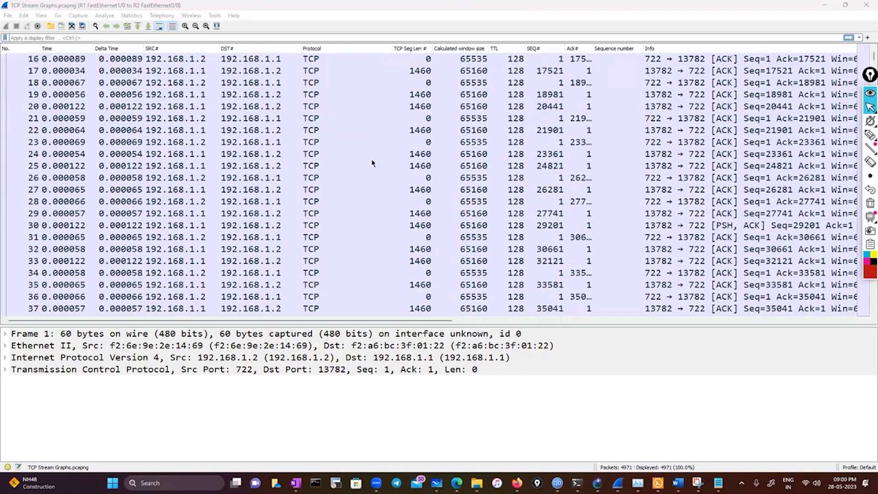
scroll(374, 161, up, 8)
scroll(374, 161, up, 3)
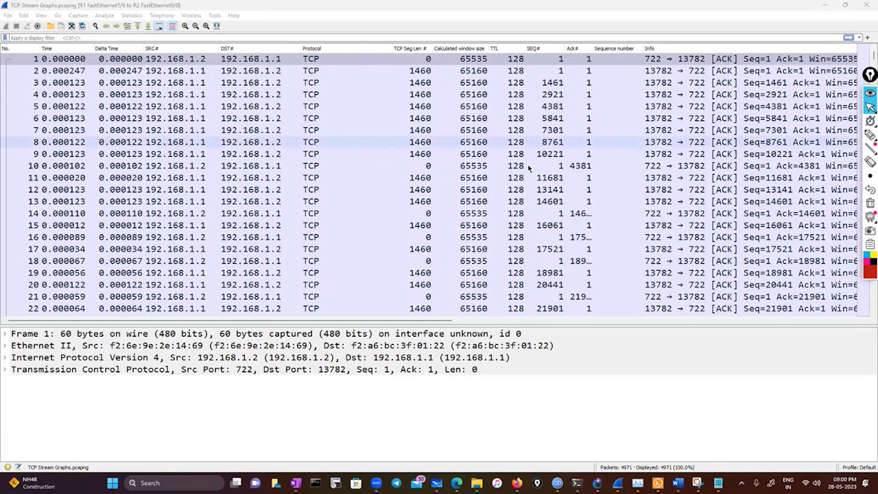
scroll(421, 155, down, 20)
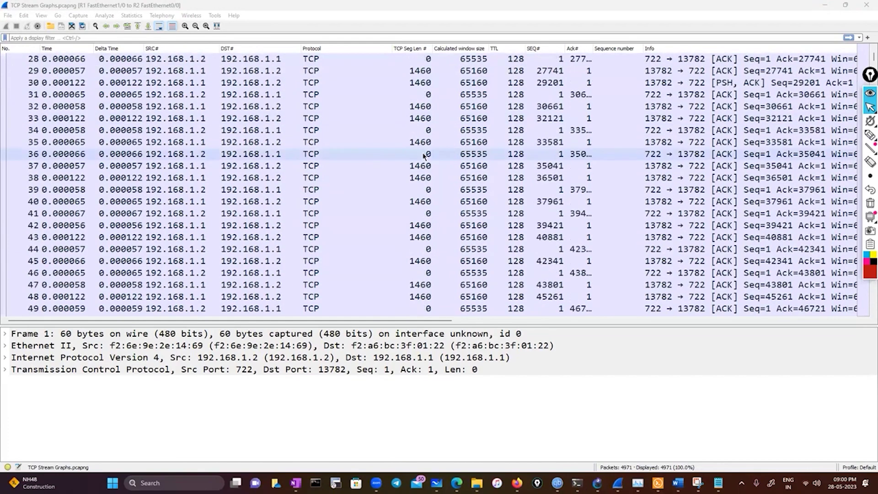
scroll(430, 190, down, 12)
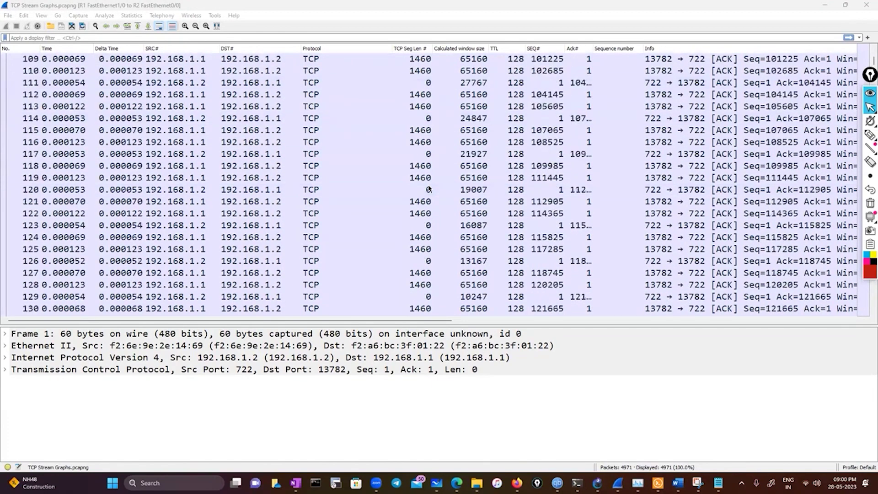
scroll(429, 188, down, 6)
click(459, 190)
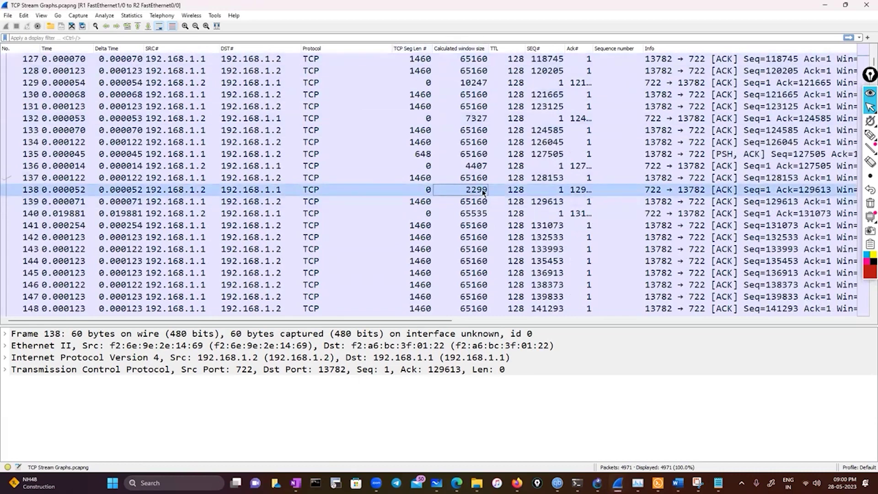
- Expand the Transmission Control Protocol details of packet 138 and examine its window size and scaling factor fields
double_click(210, 369)
scroll(214, 418, down, 2)
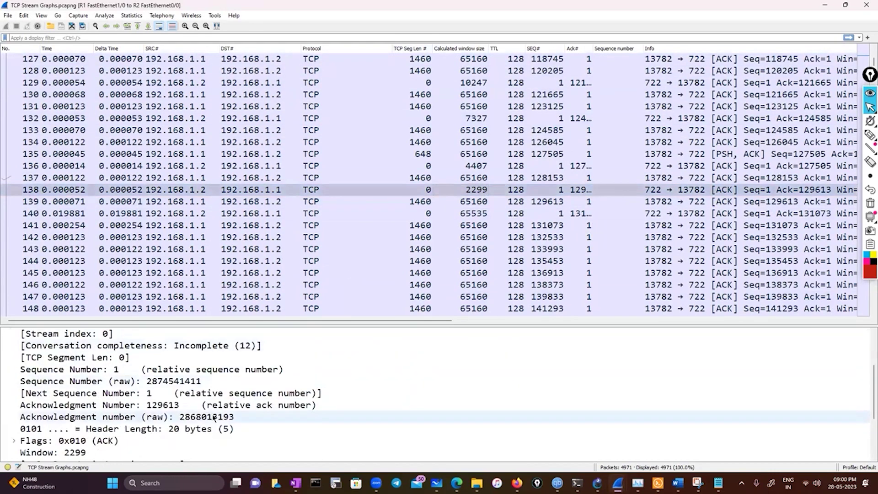
scroll(214, 417, down, 2)
scroll(214, 418, up, 4)
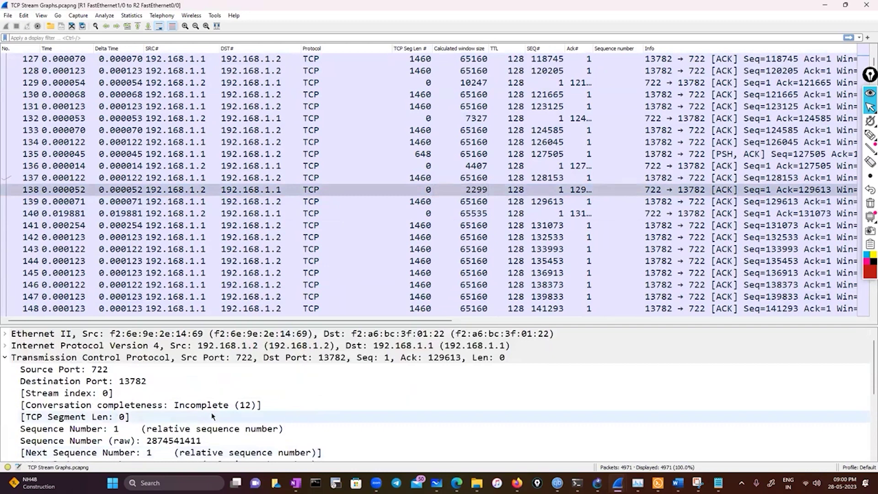
scroll(212, 417, down, 4)
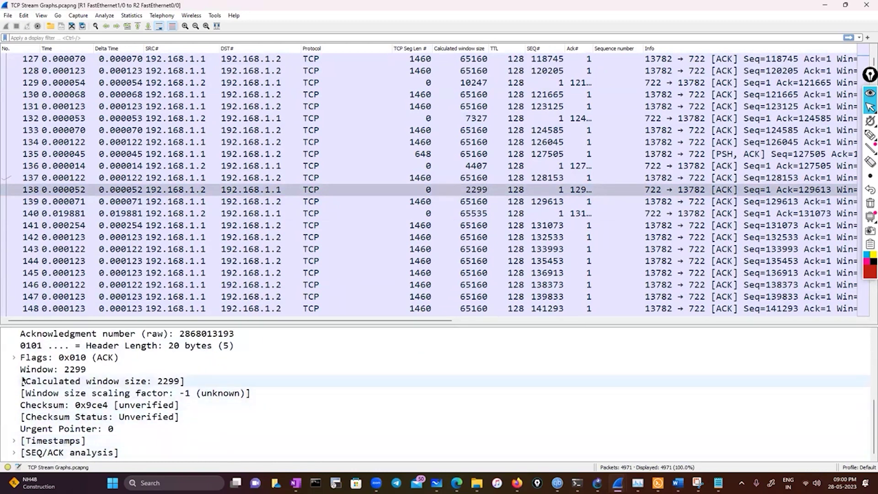
- Circle the window size scaling factor and packet 138's calculated window size with the red annotation pen, and return to the normal pointer
key(ctrl+shift+h)
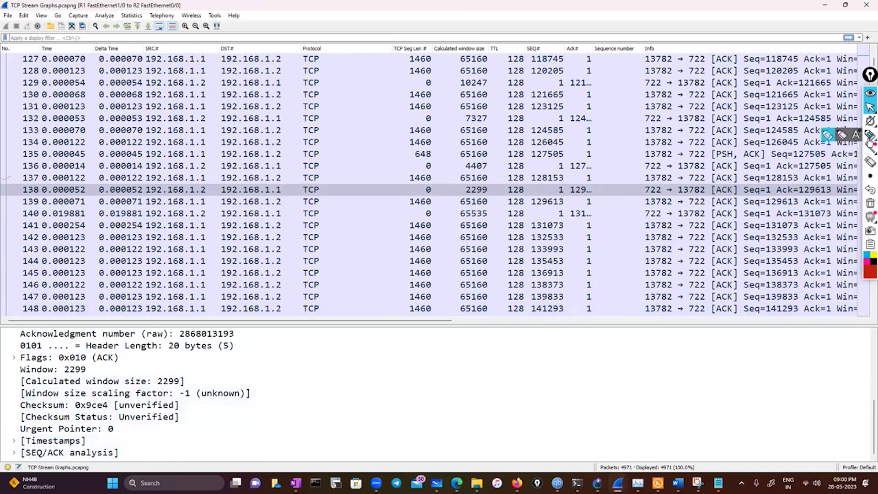
mouse_move(191, 392)
mouse_down()
mouse_move(275, 392)
mouse_move(158, 381)
mouse_up()
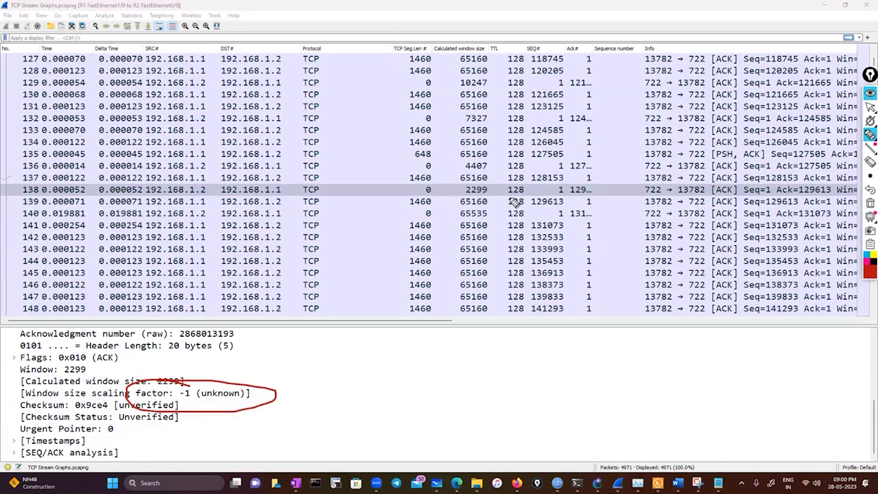
mouse_move(479, 186)
mouse_down()
mouse_move(453, 193)
mouse_move(499, 189)
mouse_move(474, 183)
mouse_up()
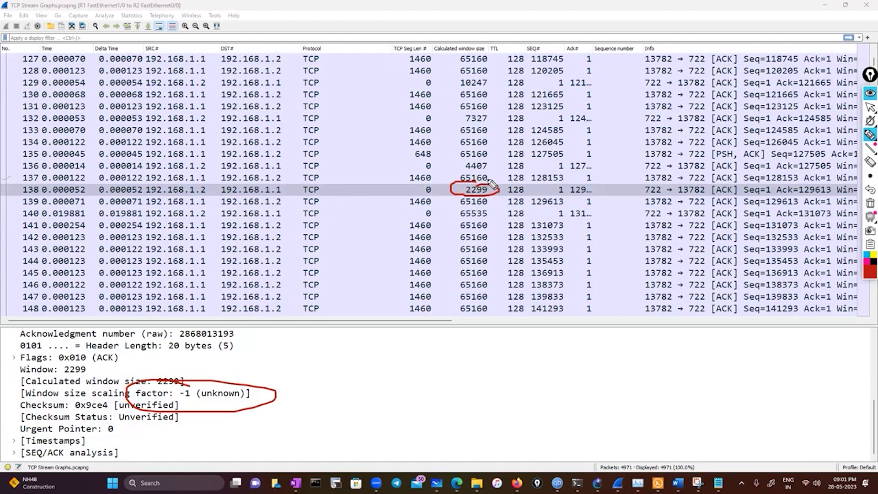
click(869, 147)
click(869, 148)
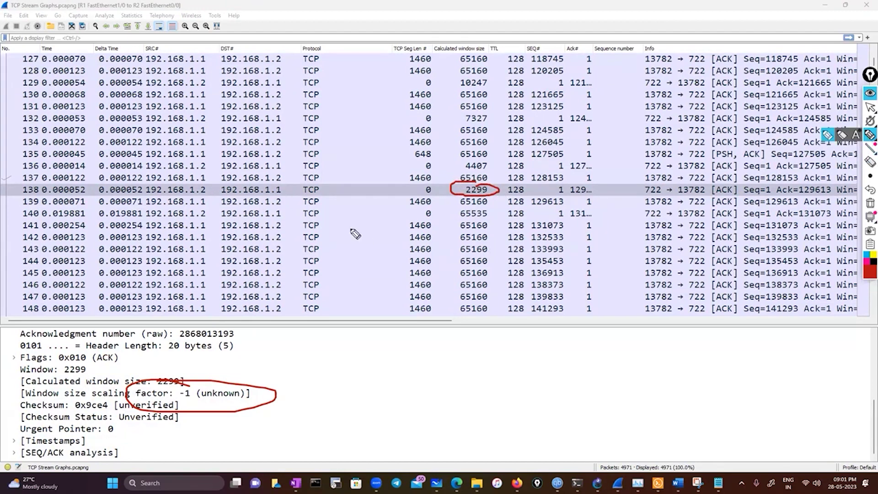
click(870, 106)
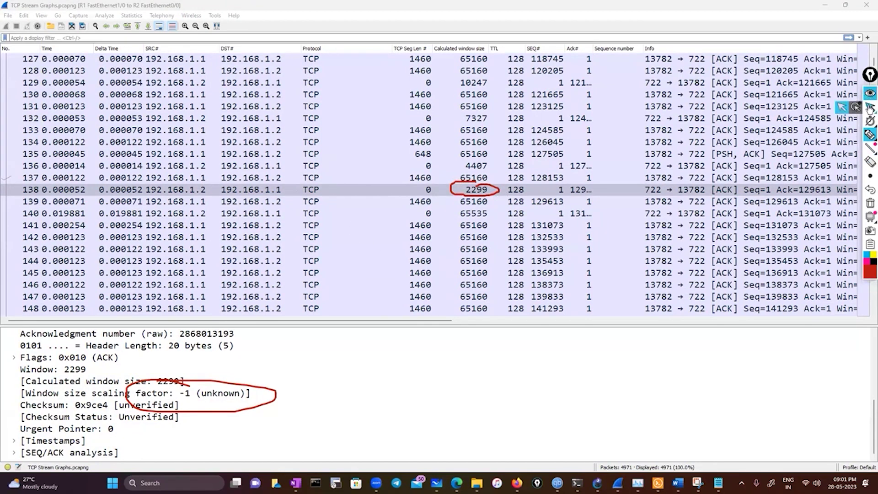
- Trace the calculated window size back through the packets before 138, checking the scaling factor on individual packets
click(171, 181)
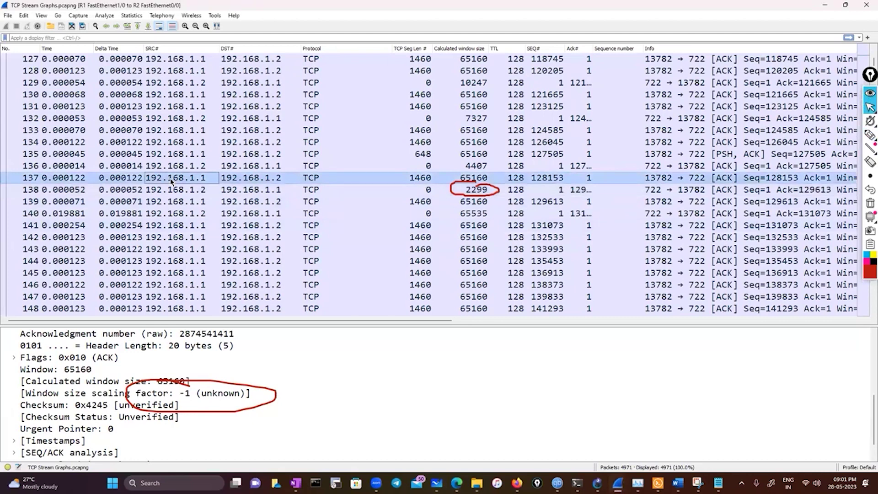
click(259, 144)
key(Up)
key(Up)
key(Up)
key(Up)
key(Up)
scroll(247, 174, up, 15)
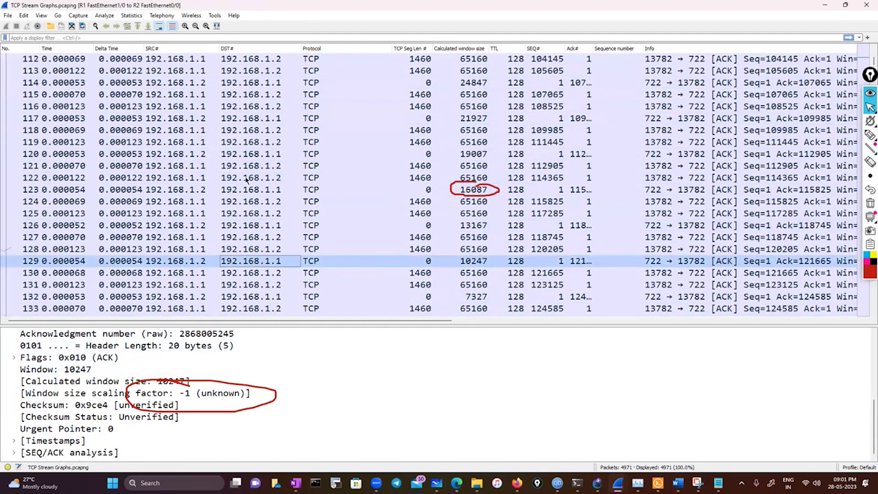
scroll(245, 179, up, 17)
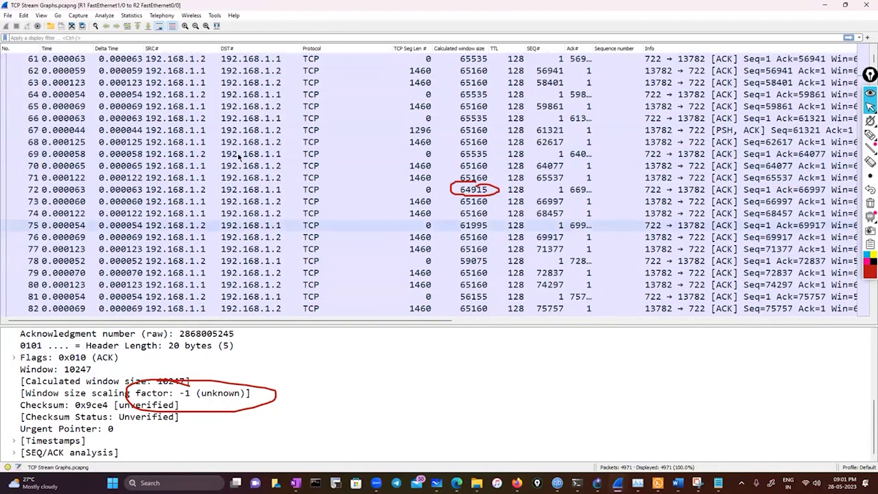
- Spot-check the calculated window size and scaling factor on individual packets from the start of the capture through packet 88
scroll(237, 156, up, 10)
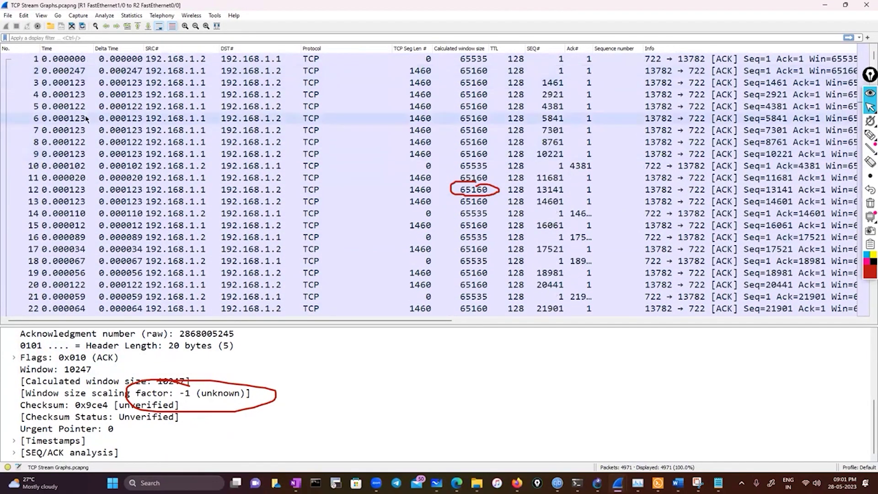
click(105, 60)
click(106, 98)
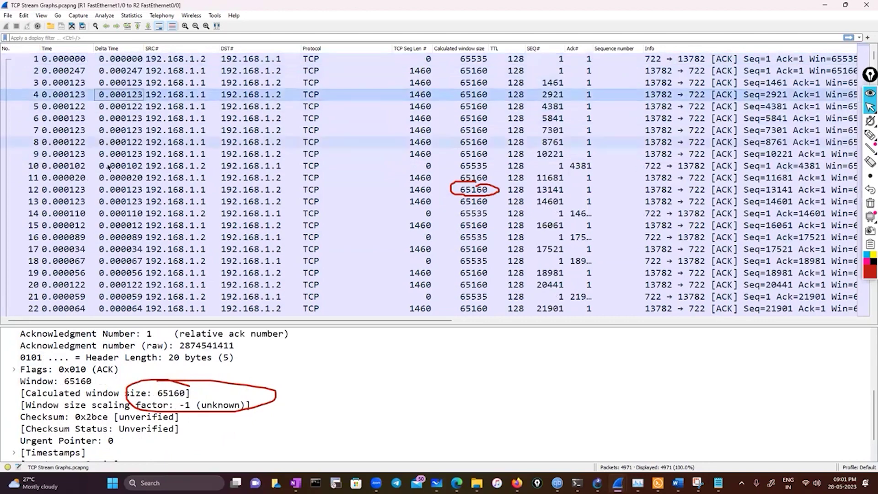
click(109, 165)
scroll(115, 192, down, 11)
click(117, 217)
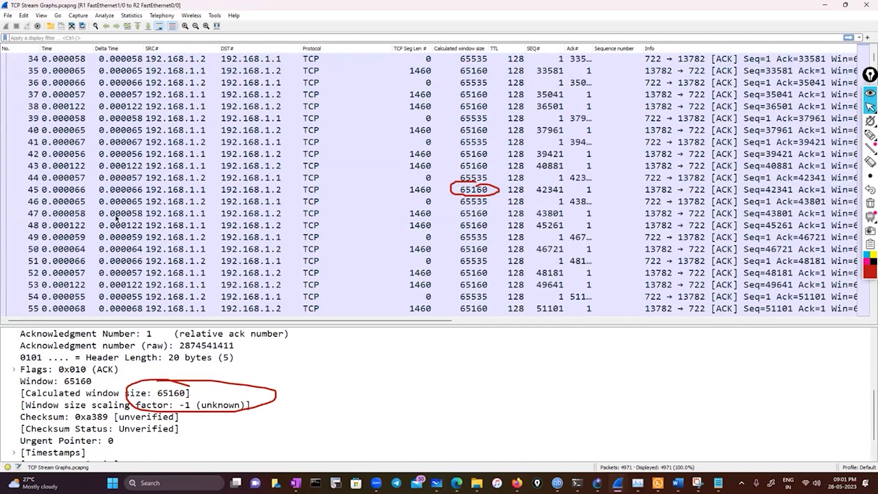
click(121, 239)
scroll(122, 239, down, 6)
click(123, 261)
scroll(124, 270, down, 6)
click(124, 272)
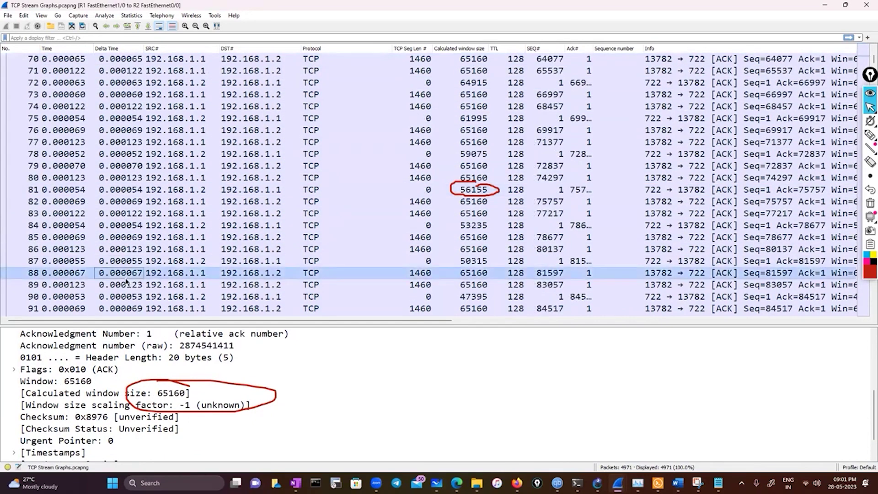
- Continue down the packet list to packet 209 and examine its calculated window size and window size scaling factor fields
scroll(125, 276, down, 20)
scroll(128, 275, down, 12)
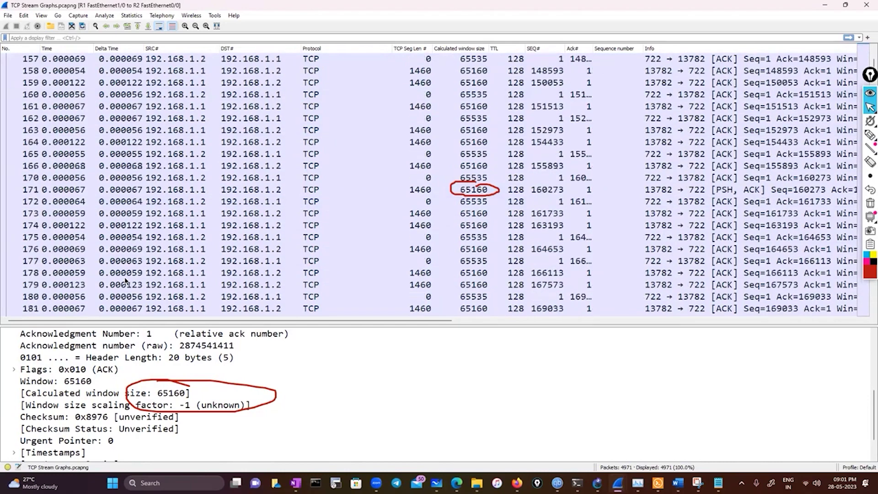
click(137, 213)
scroll(142, 256, down, 8)
click(145, 249)
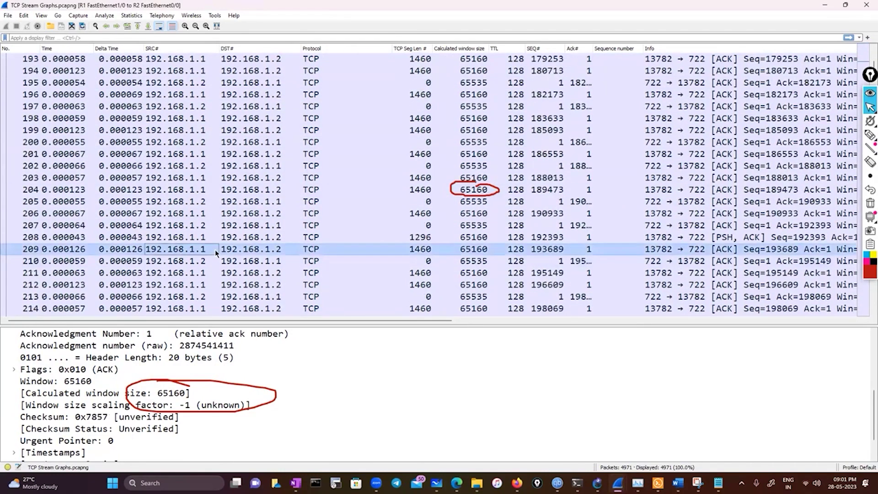
scroll(146, 251, down, 11)
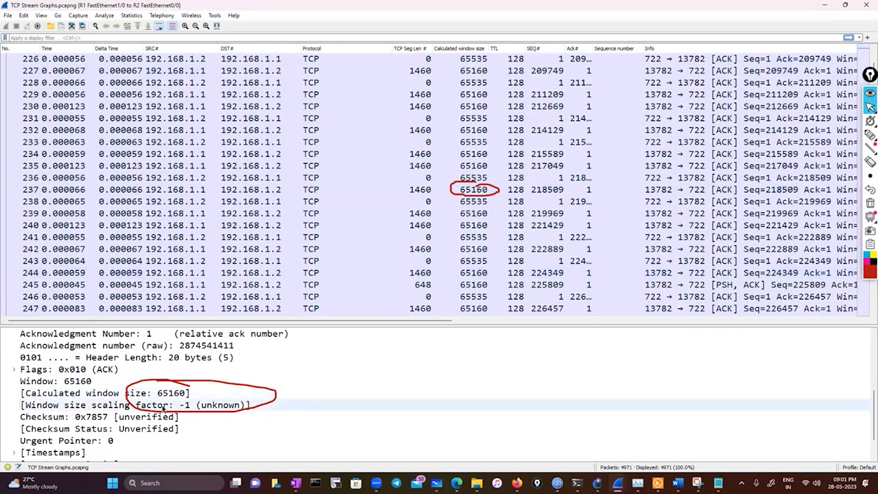
scroll(164, 408, down, 1)
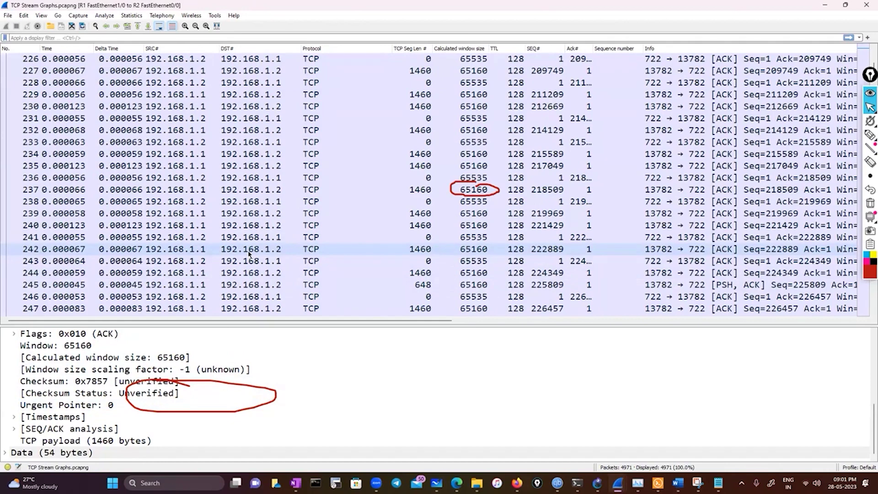
- Follow the calculated window size down to packet 353, select that packet, and clear all red annotations
scroll(249, 254, up, 5)
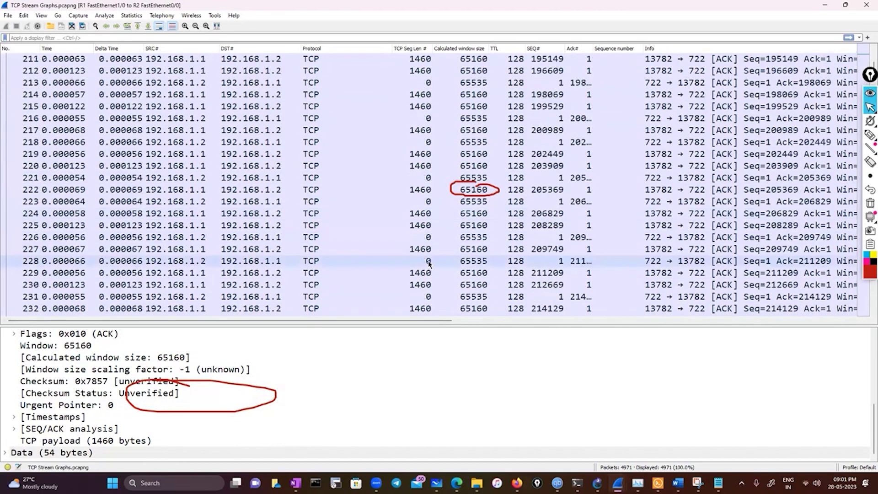
scroll(452, 230, down, 20)
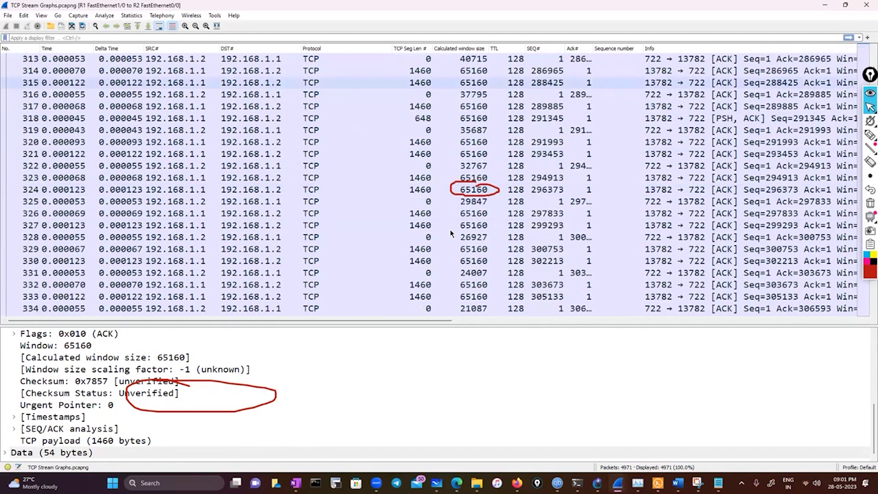
scroll(452, 233, down, 5)
scroll(449, 235, down, 2)
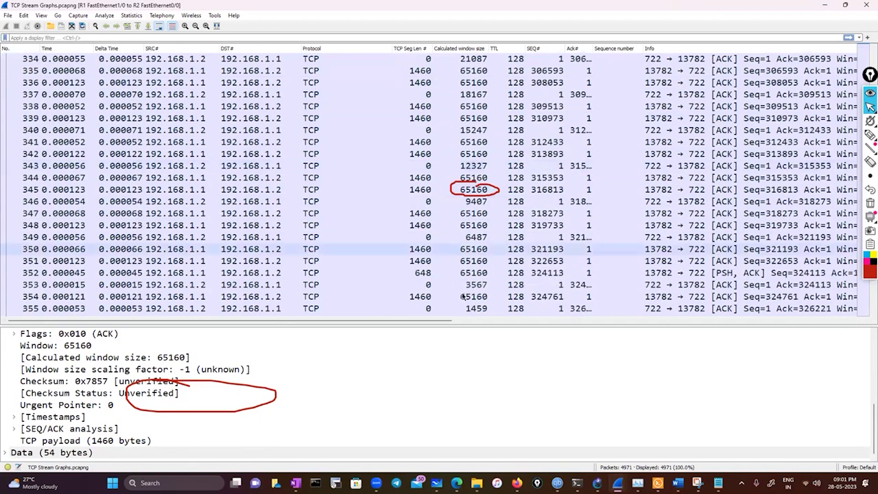
click(481, 289)
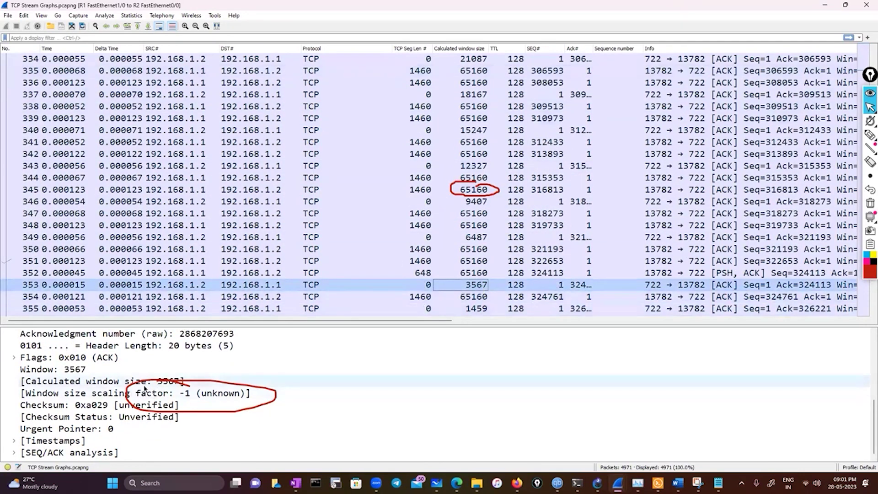
click(866, 210)
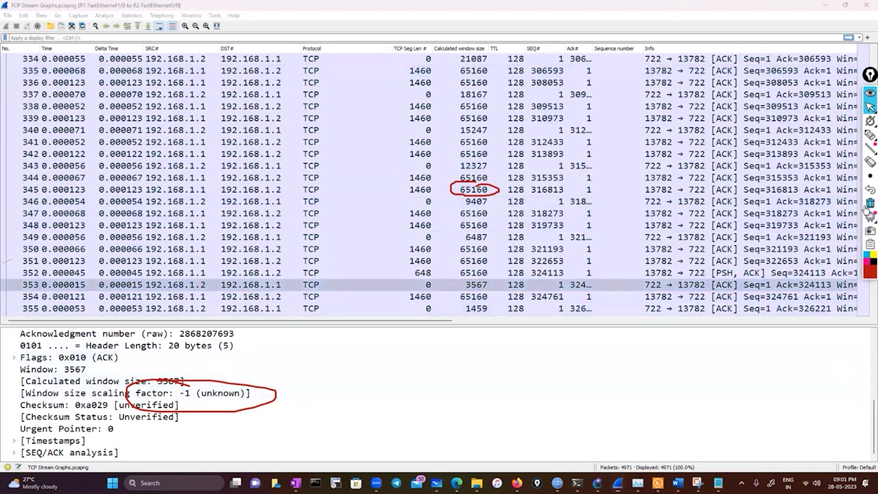
- View the Time Sequence (Stevens) graph for packet 353's TCP stream and close it
click(475, 287)
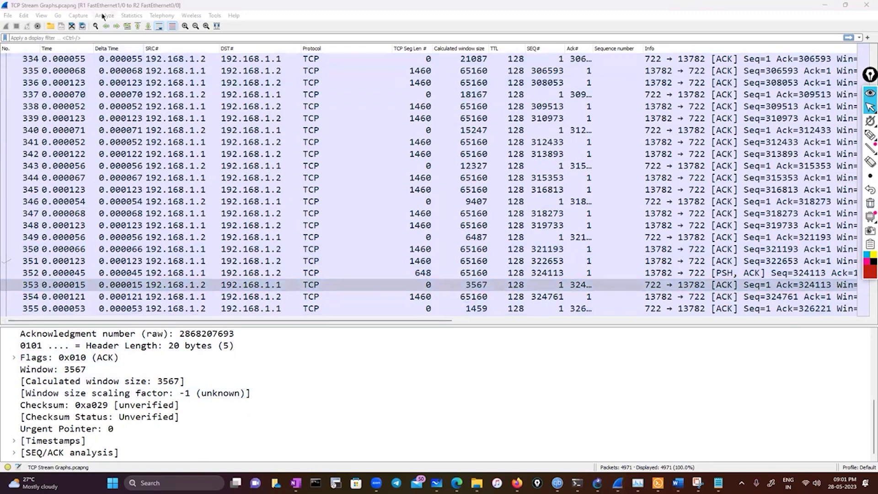
click(132, 16)
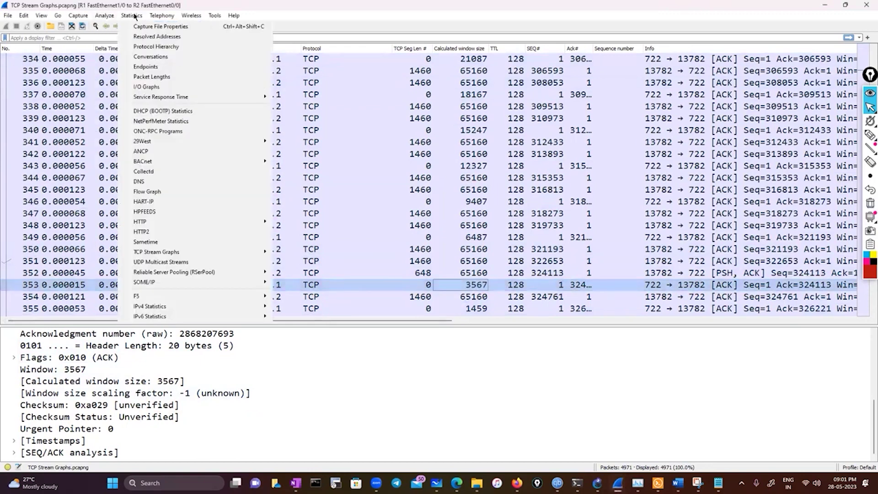
mouse_move(171, 256)
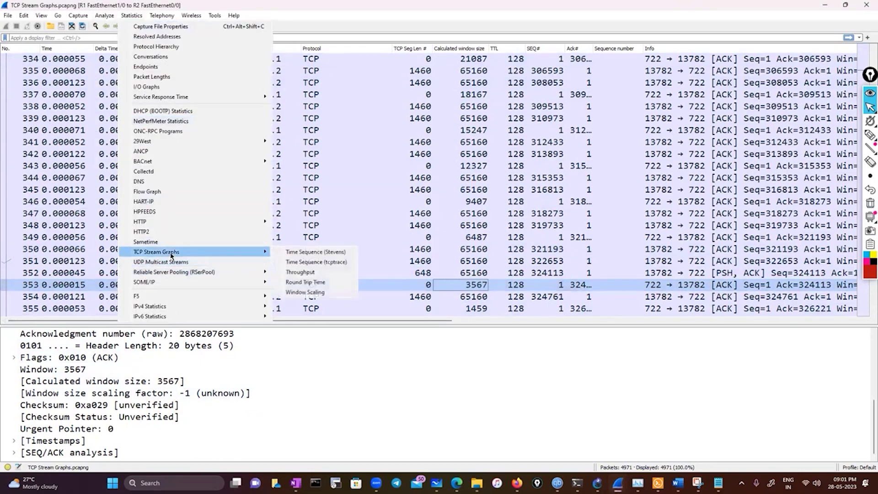
click(297, 252)
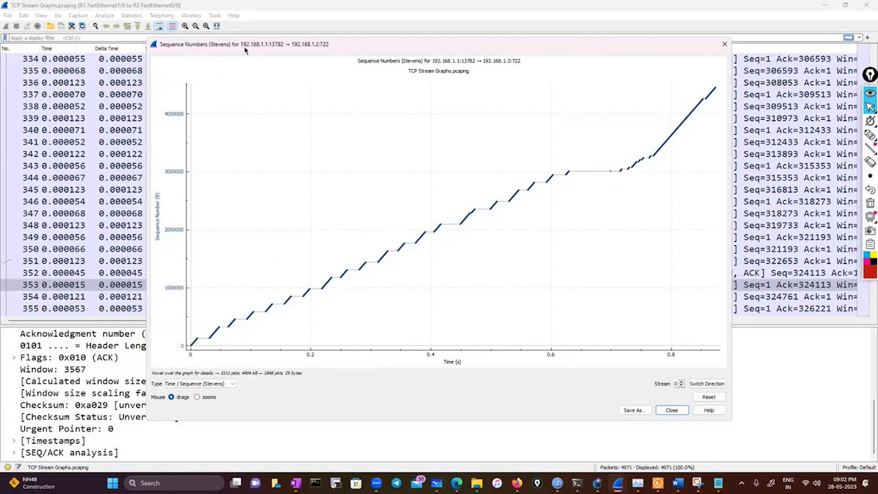
click(725, 44)
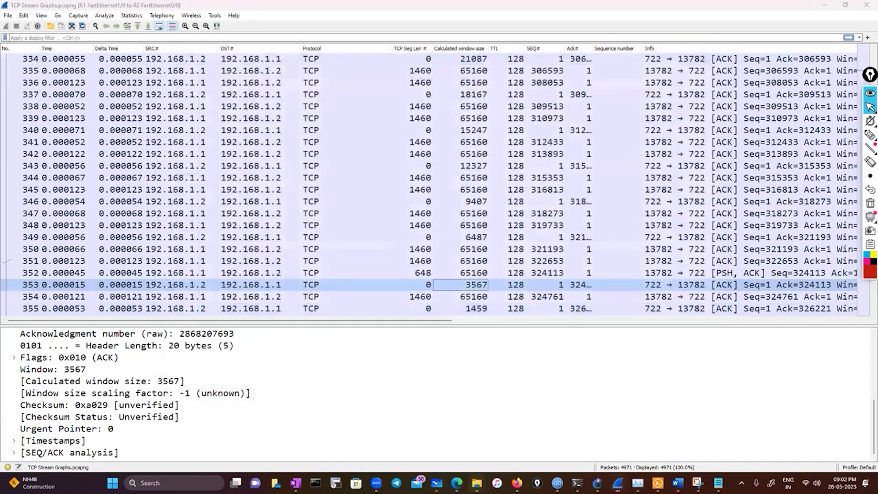
- Switch to the pcap folder in File Explorer and open the Practical TLS - RSA KX capture
mouse_move(477, 482)
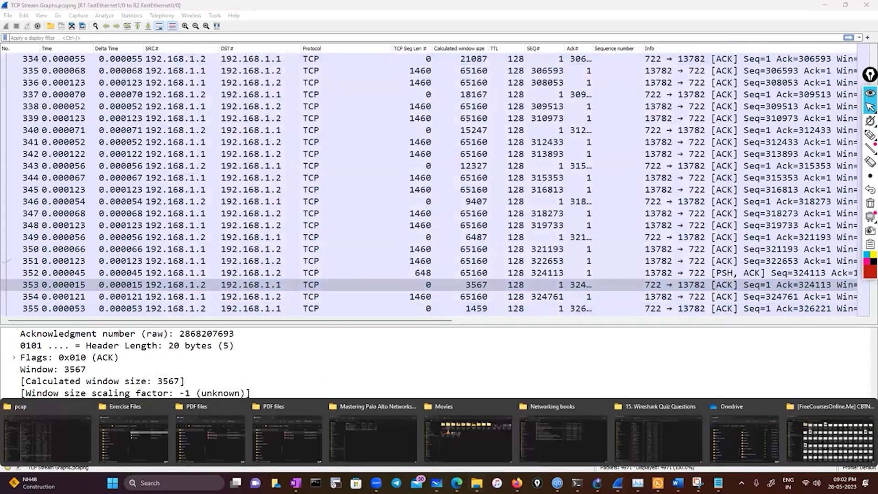
click(48, 439)
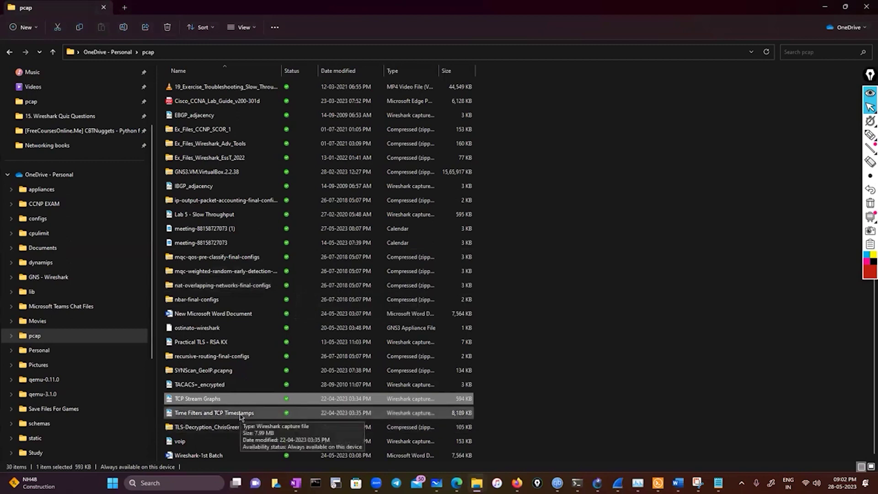
click(230, 343)
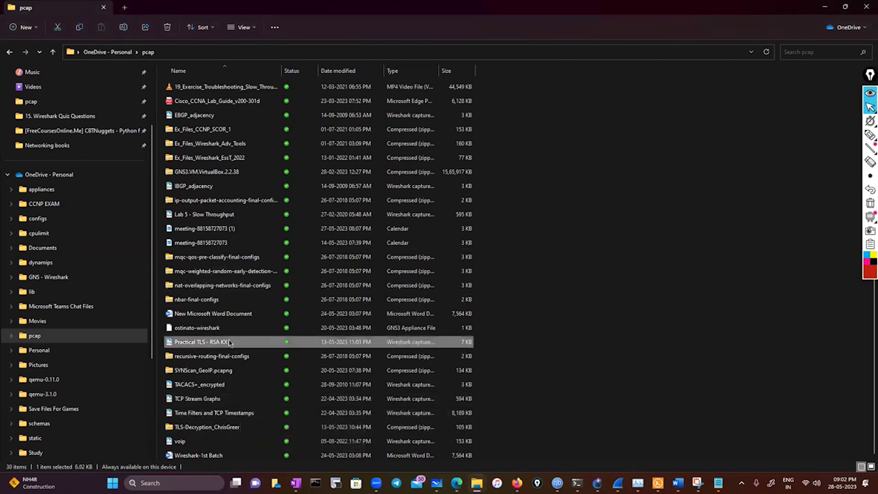
double_click(230, 343)
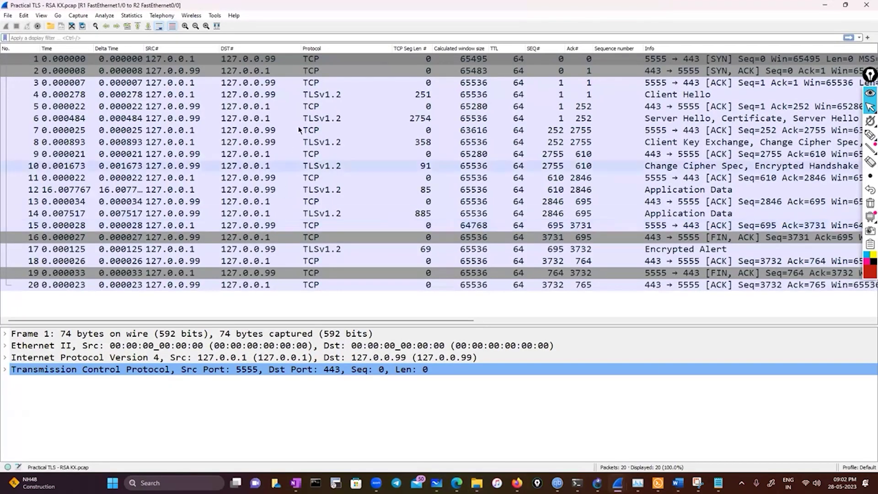
- Examine the TLS capture's Time Sequence (Stevens) graph, magnifying the start of its flat section in zooms mode, and close it
click(133, 16)
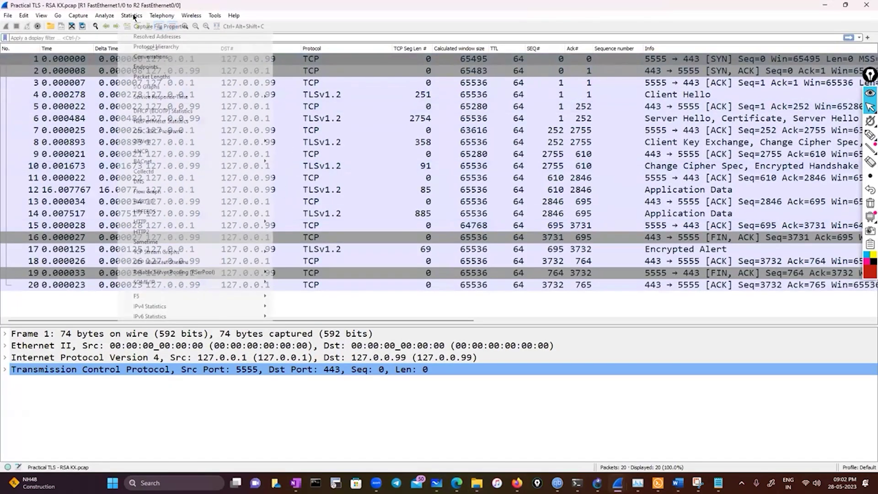
mouse_move(156, 253)
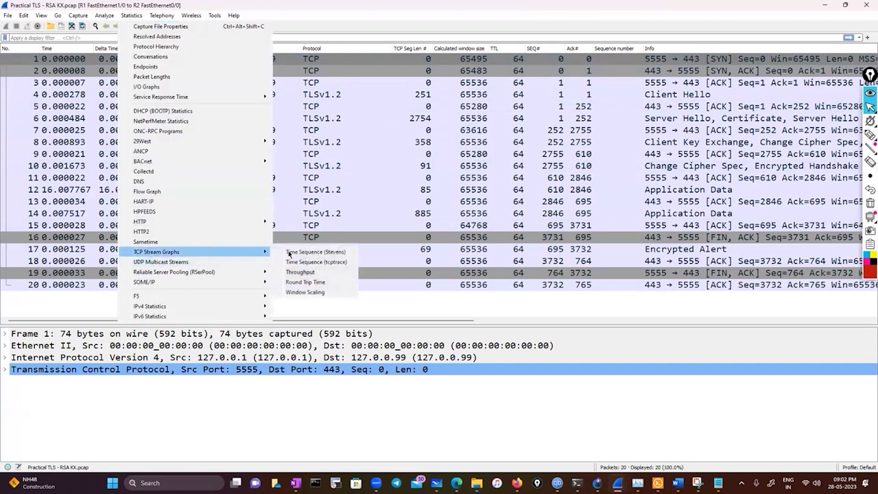
click(315, 261)
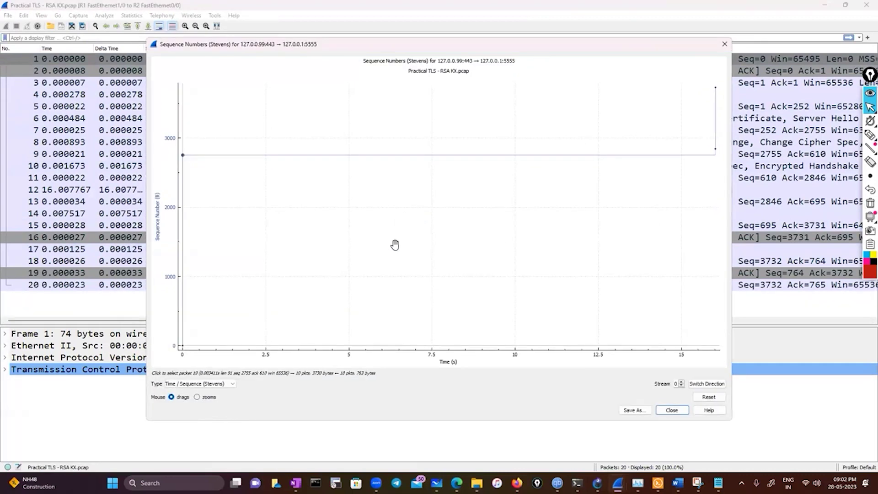
scroll(394, 245, down, 5)
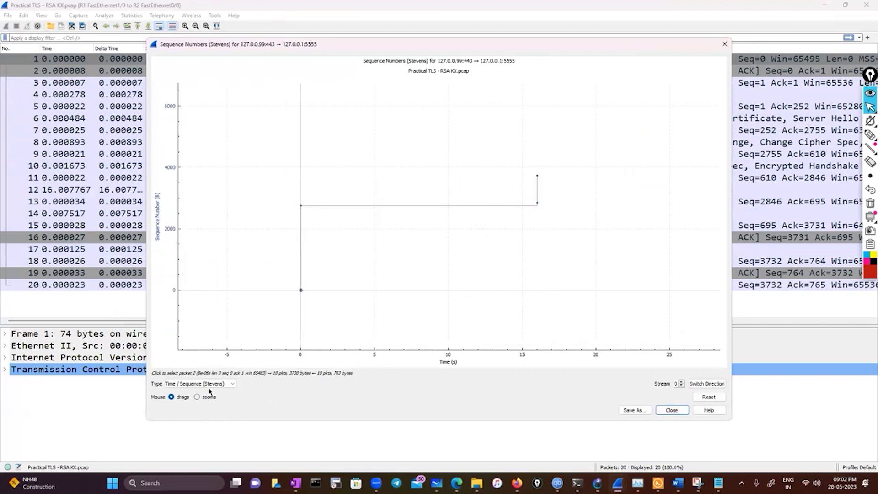
click(197, 397)
drag(272, 189, 408, 231)
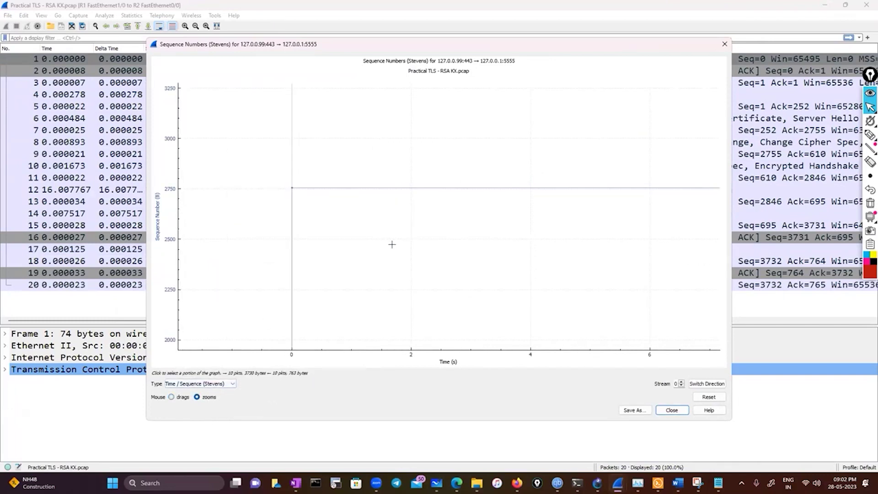
click(725, 44)
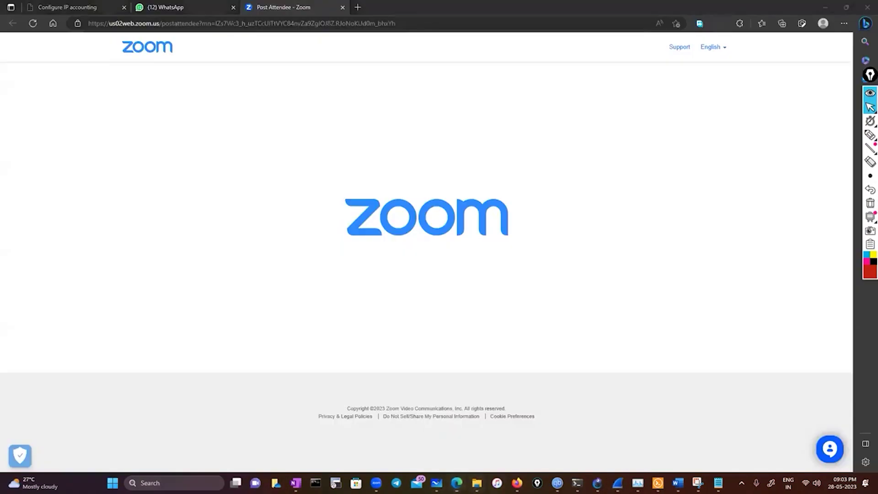
- Return to the pcap folder in File Explorer and open the voip capture
mouse_move(477, 483)
click(45, 434)
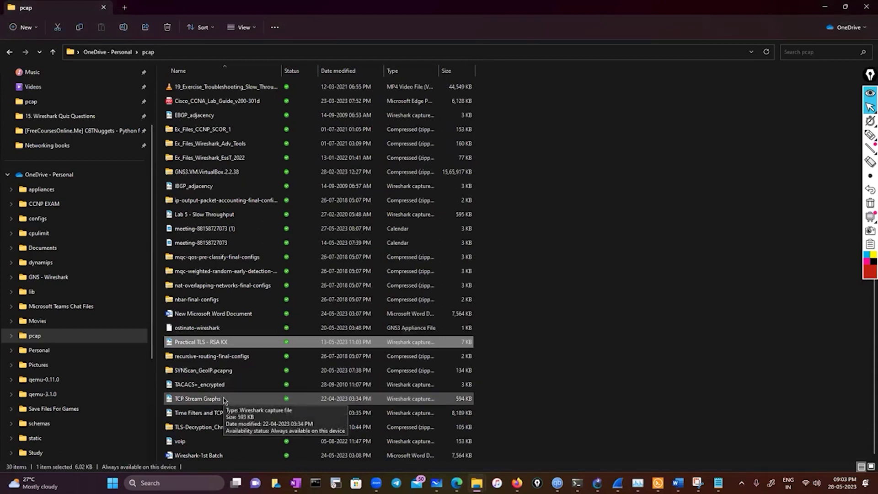
click(195, 443)
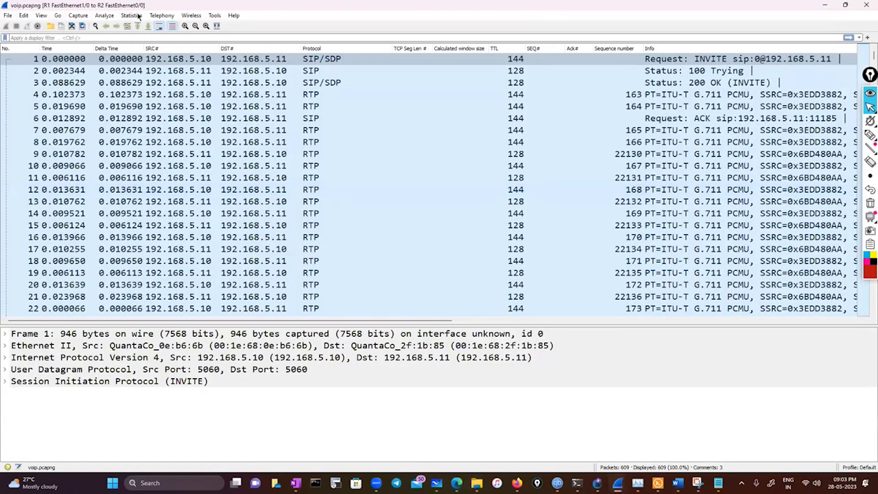
- Check whether TCP stream graphs are available for the voip capture, also with RTP packet 14 selected, and close the capture
click(137, 15)
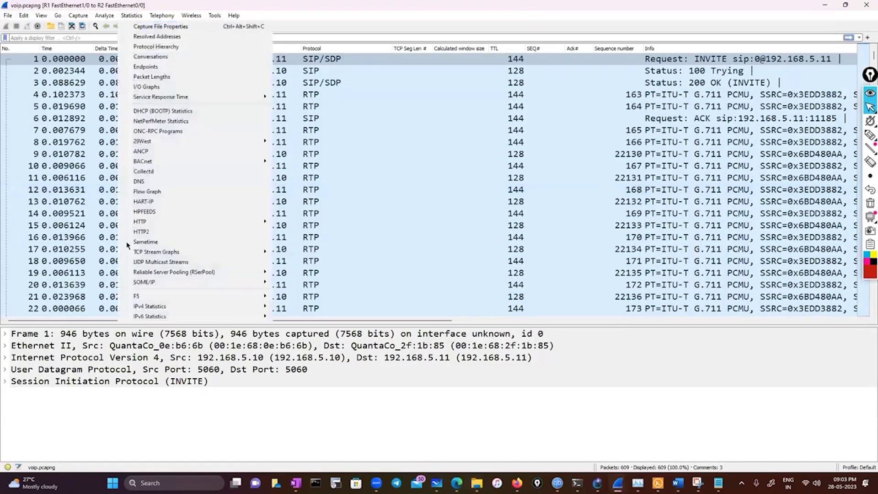
mouse_move(152, 255)
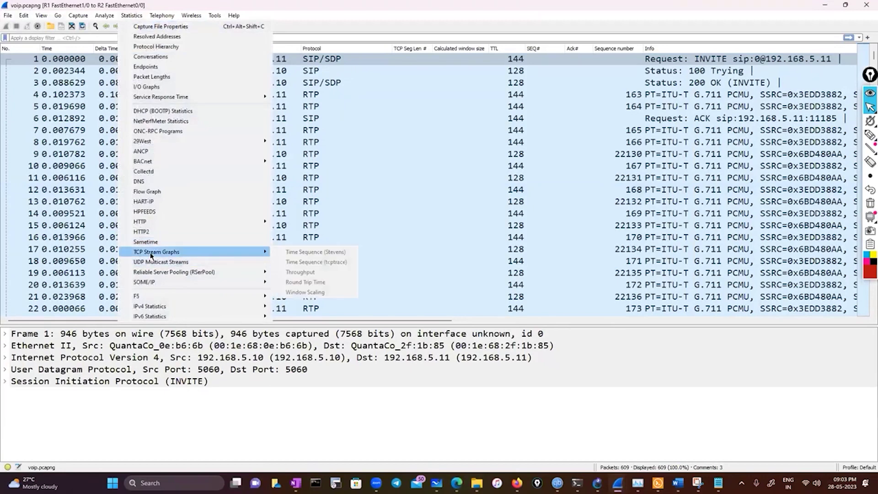
click(104, 205)
click(254, 154)
click(259, 213)
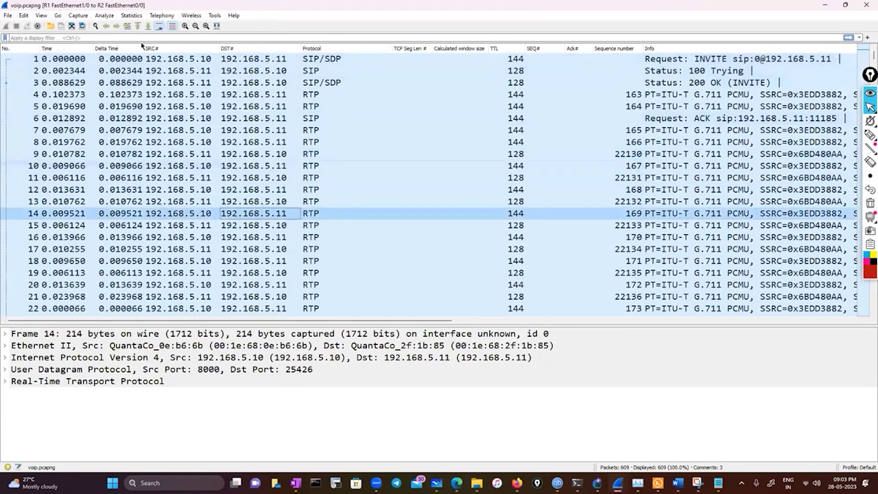
click(131, 15)
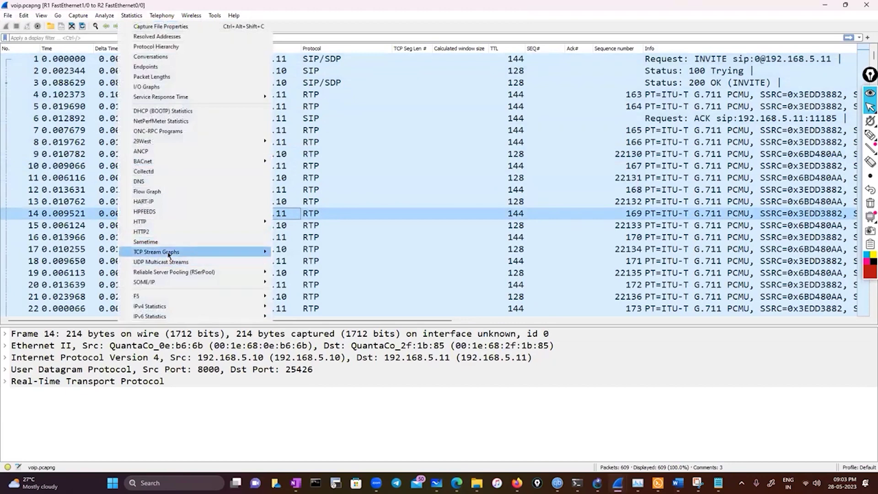
click(865, 9)
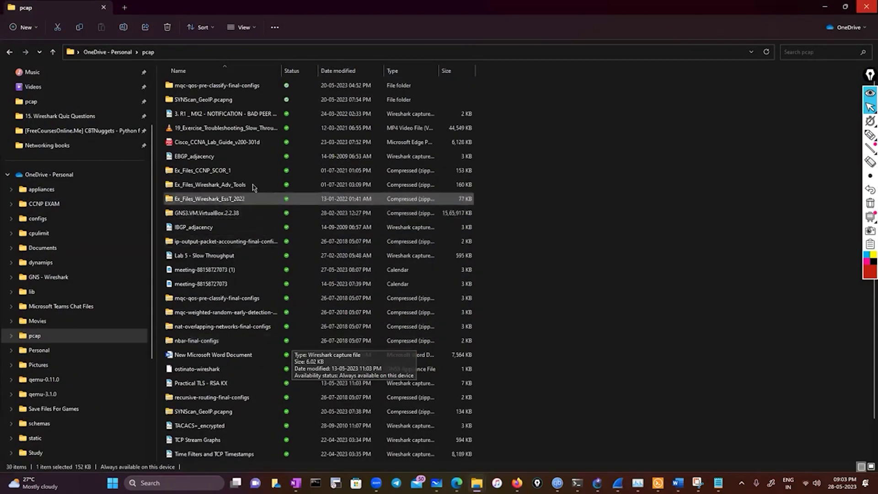
- Open the EBGP_adjacency capture, examine its Time Sequence (Stevens) graph over a wider range, and close the graph
click(250, 160)
key(Return)
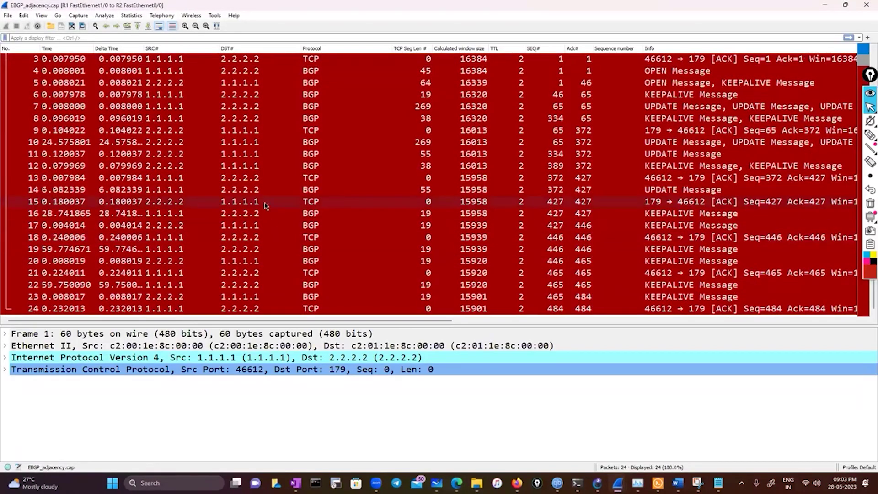
click(130, 16)
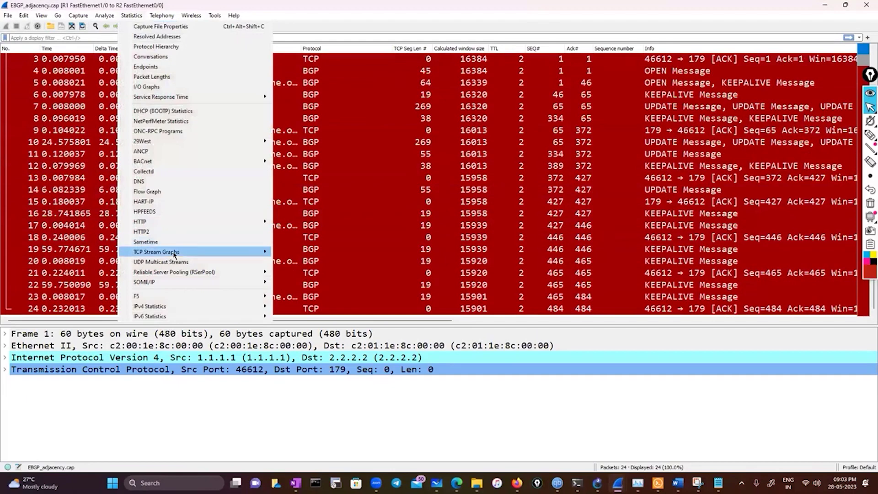
mouse_move(173, 252)
click(306, 253)
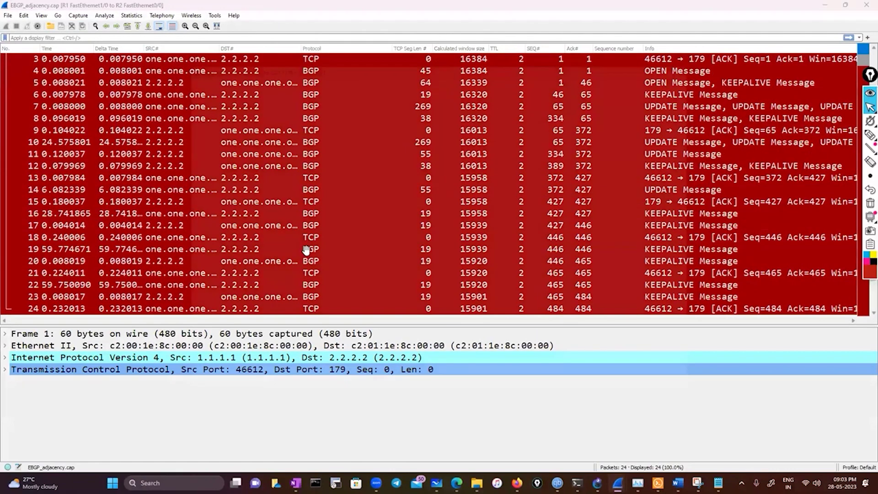
scroll(306, 250, down, 5)
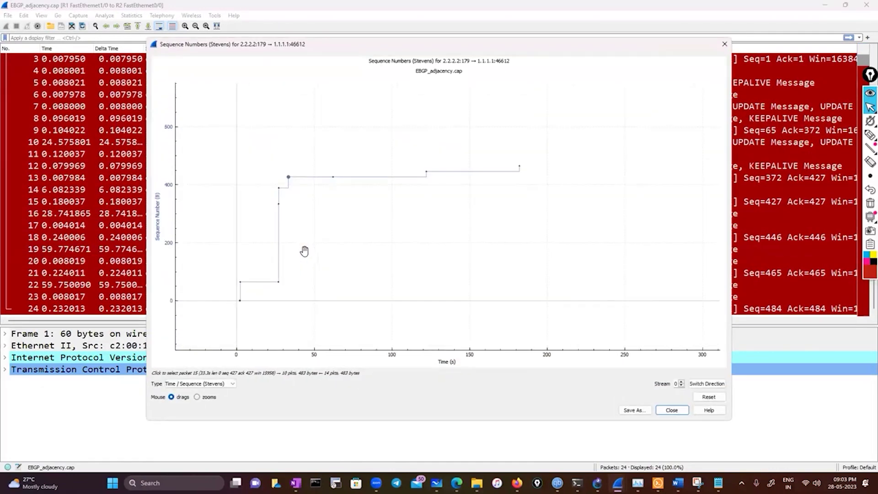
click(725, 44)
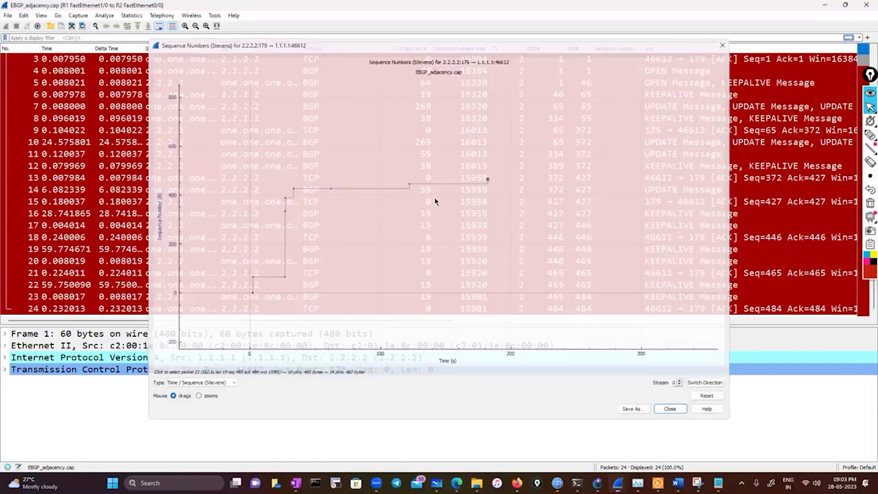
scroll(311, 247, up, 1)
scroll(311, 247, down, 1)
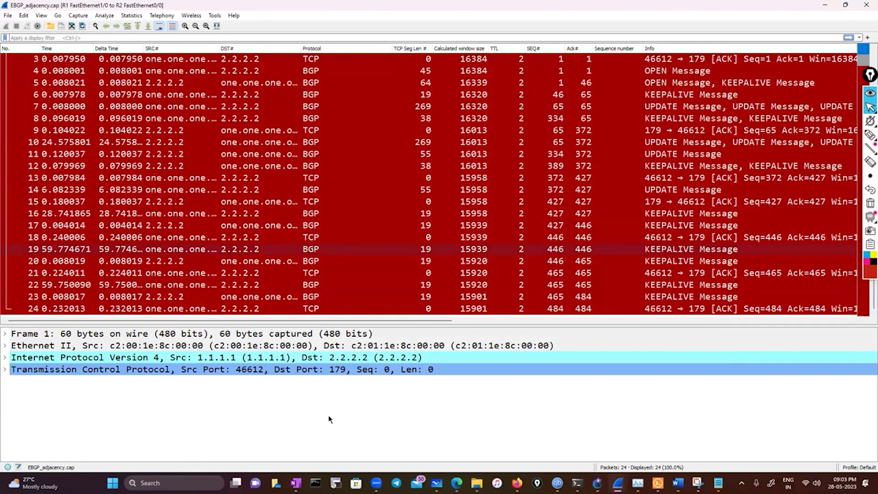
- Search the computer for wireshark and open the recent SSL decryption capture
click(143, 483)
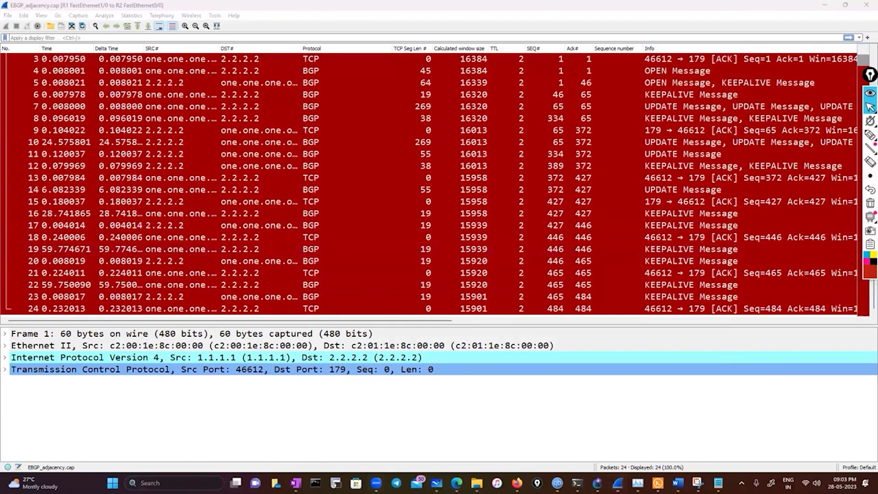
text(wireshark)
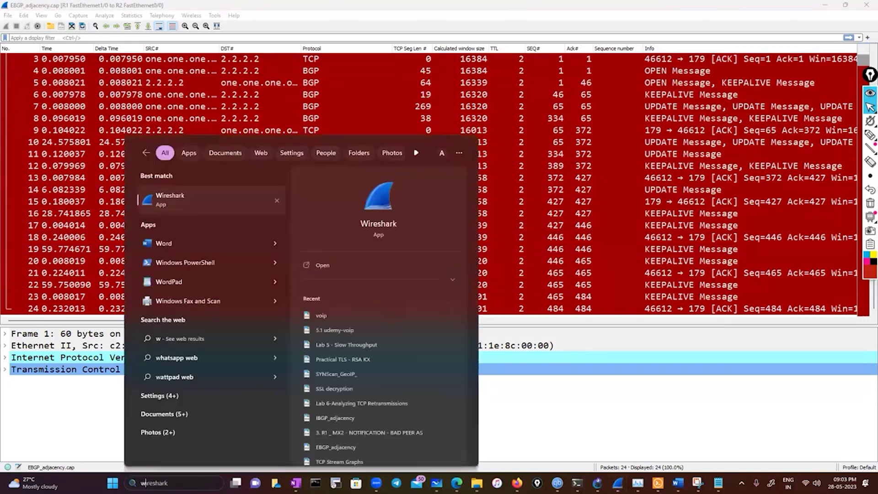
text(ireshark)
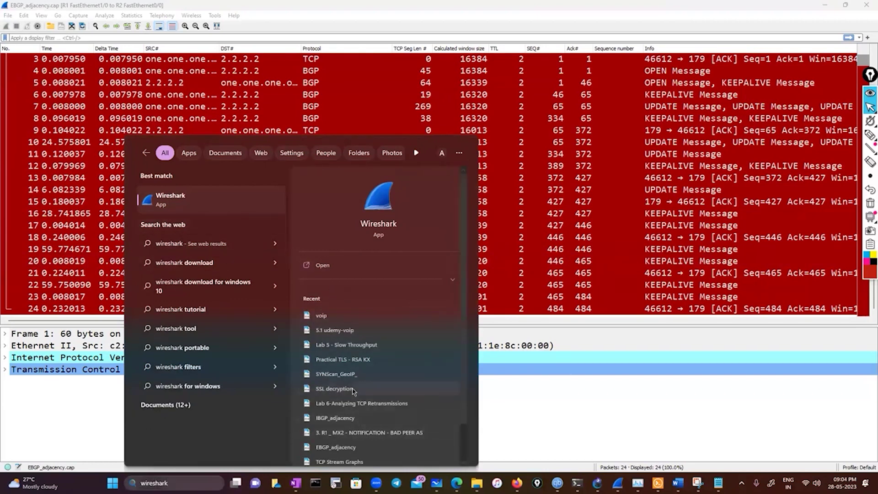
click(406, 209)
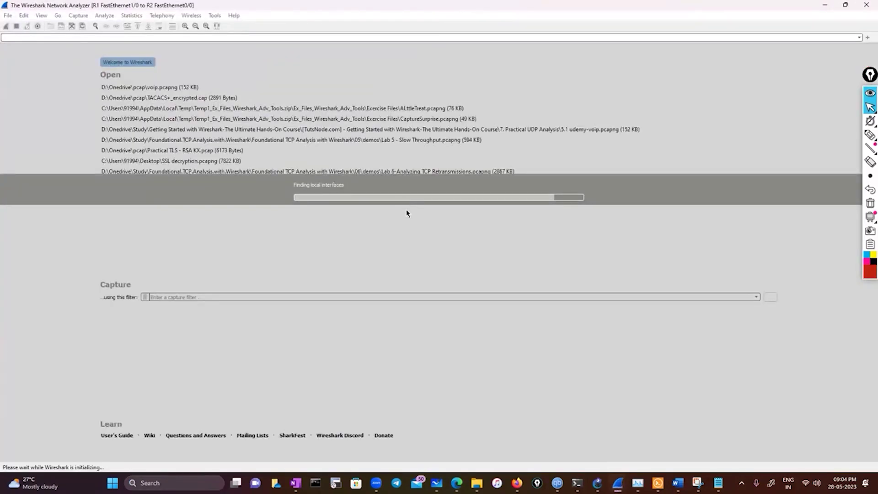
- Examine the SSL decryption capture's Time Sequence (Stevens) graph, close it, and look through the packets before leaving the capture
scroll(382, 226, down, 20)
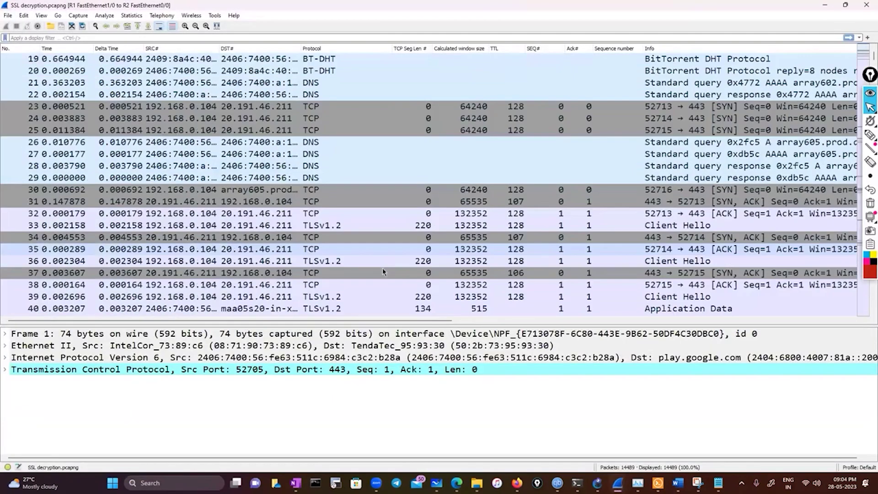
click(137, 16)
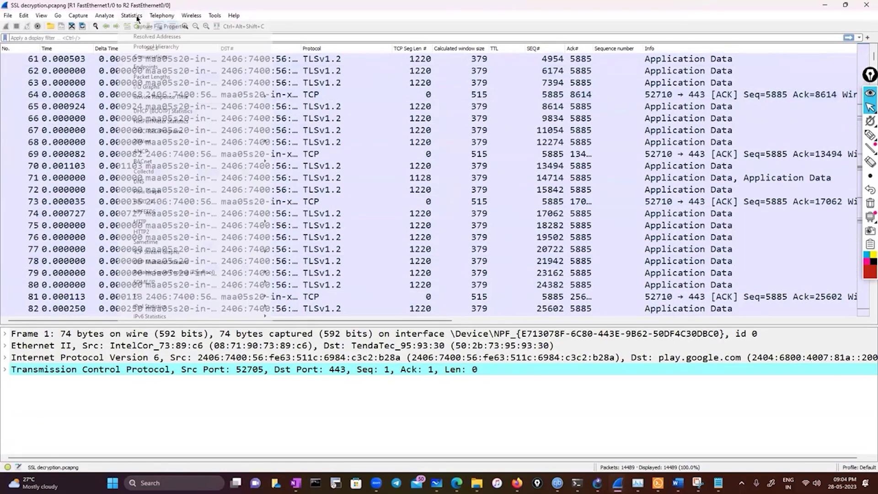
mouse_move(167, 255)
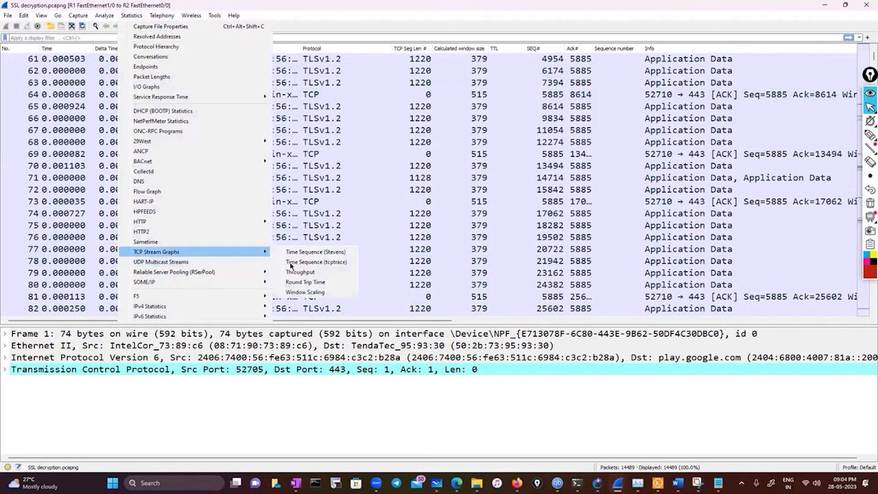
click(304, 252)
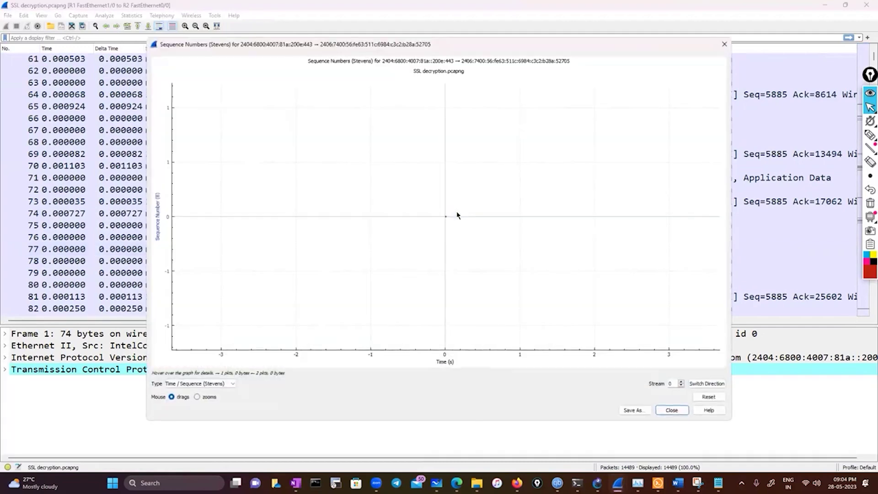
scroll(444, 283, down, 3)
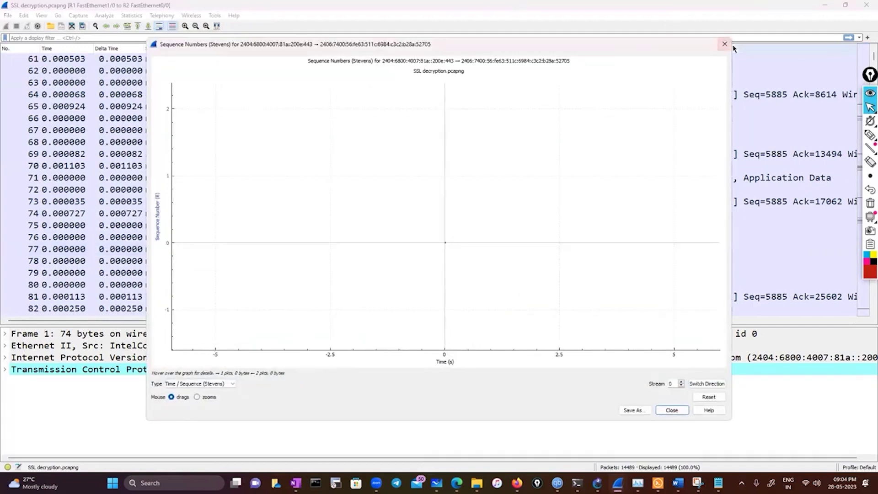
key(Escape)
scroll(338, 256, down, 17)
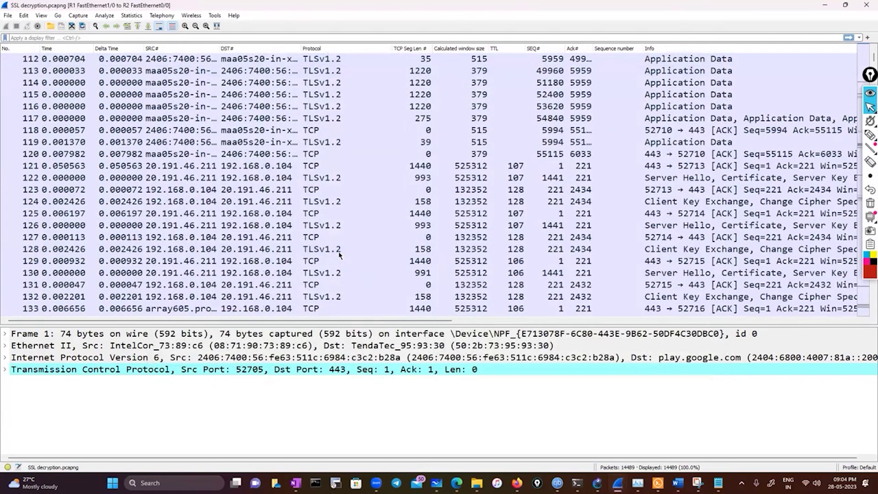
scroll(339, 254, down, 20)
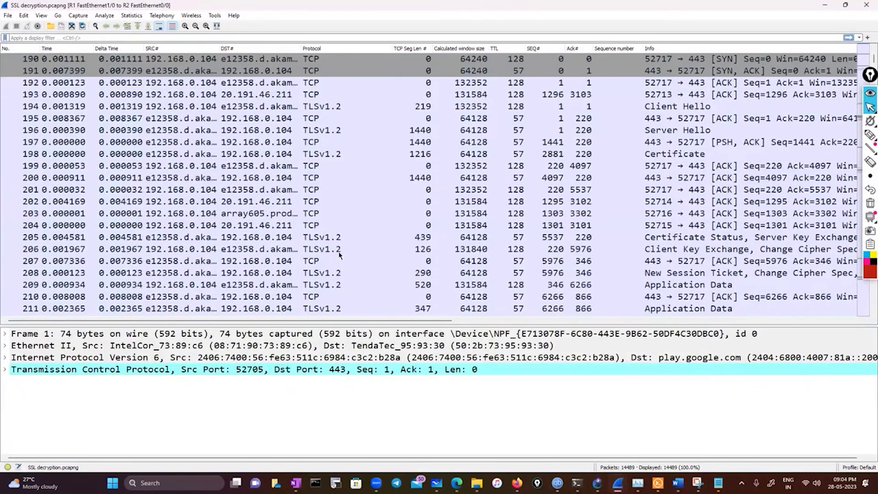
scroll(339, 255, down, 18)
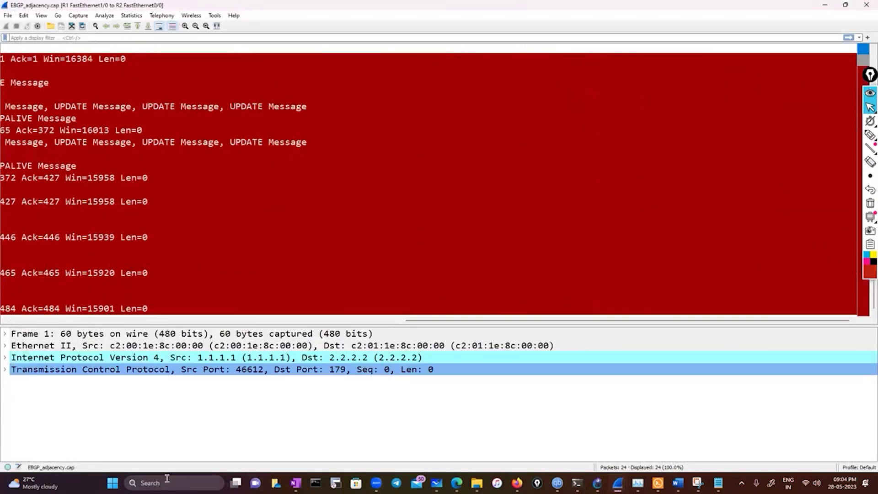
- Launch a new Wireshark session and start a live capture on the Wi-Fi interface
click(167, 475)
text(wire)
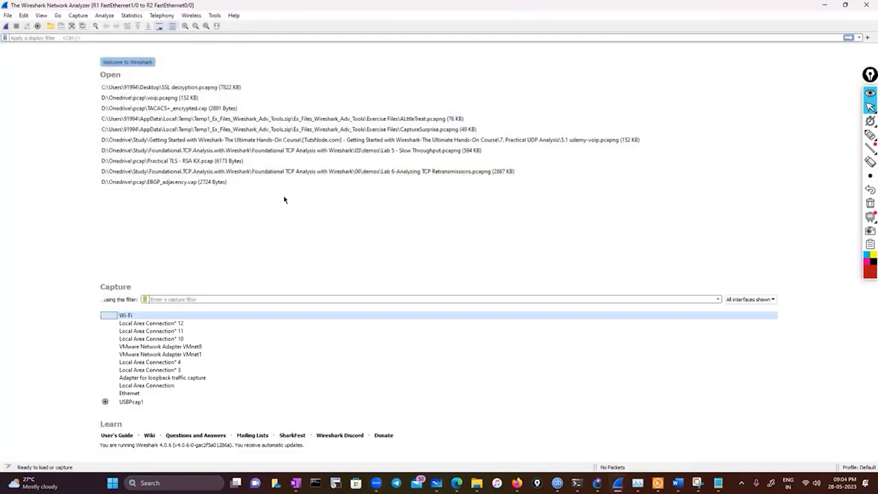
double_click(233, 317)
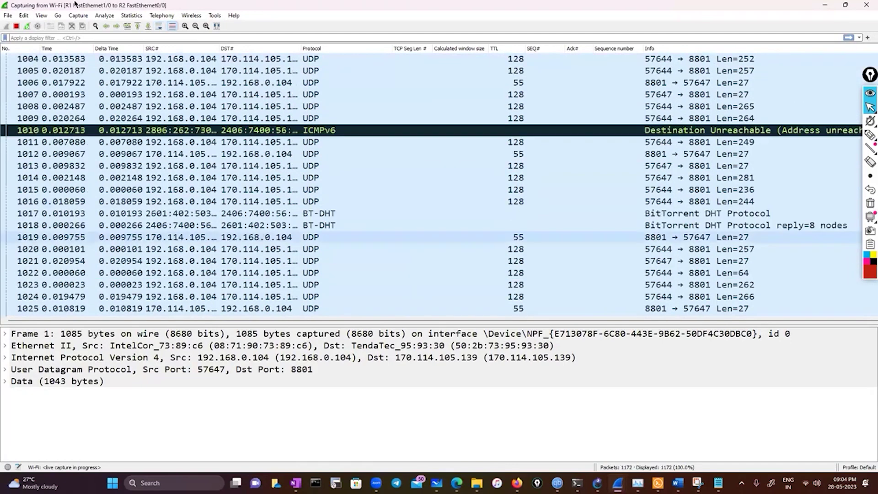
- Check whether TCP stream graphs are available in the live Wi-Fi capture, also with UDP packet 1013 selected, and look through further packets
click(132, 15)
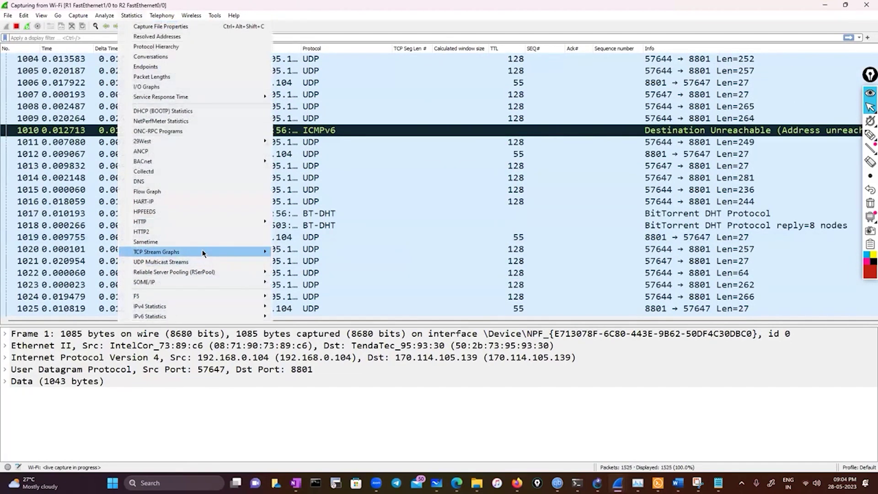
click(83, 168)
scroll(225, 252, down, 6)
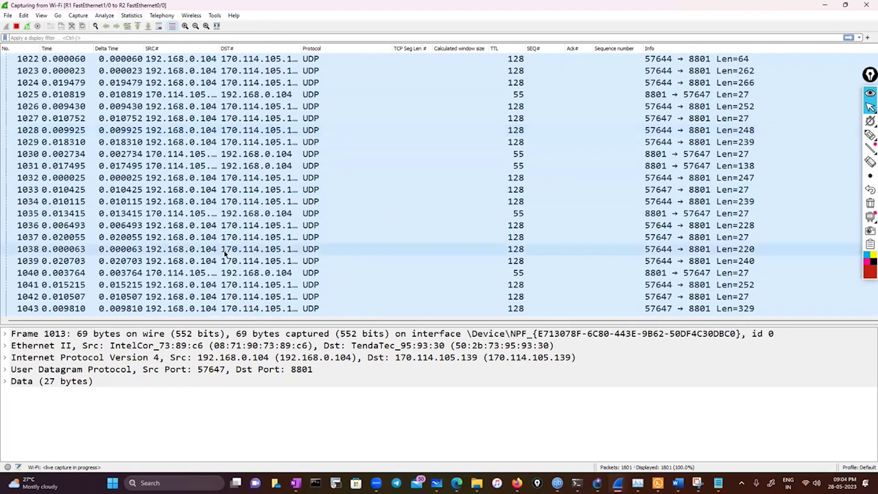
scroll(225, 253, down, 20)
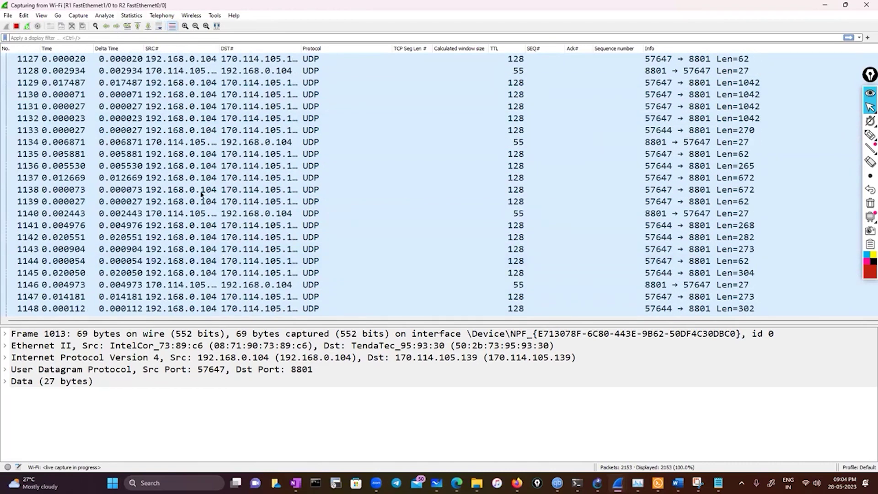
scroll(201, 194, down, 6)
click(131, 15)
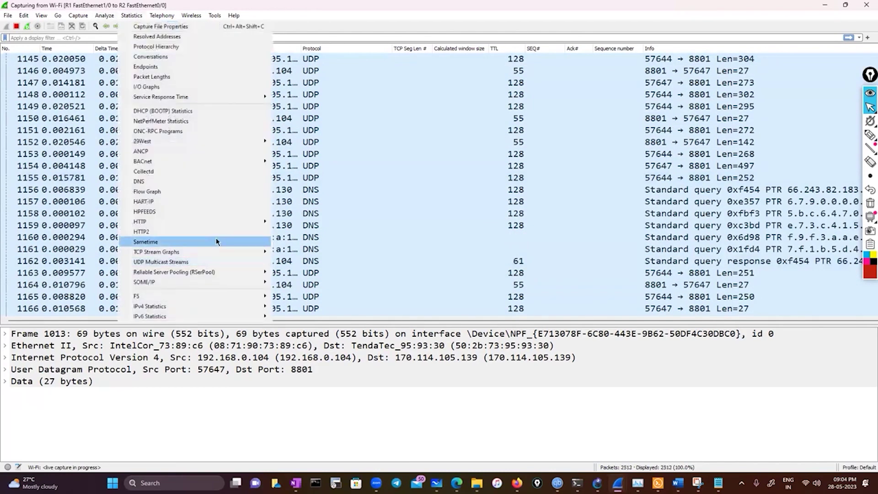
mouse_move(214, 252)
click(422, 224)
scroll(327, 282, down, 20)
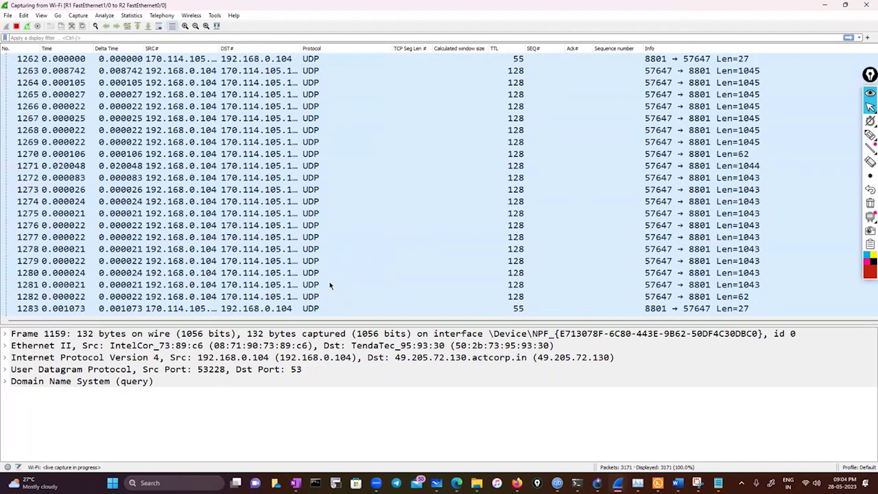
- Switch to Everything, search for iperf, and open the inner iperf-3.1.3-win64 folder in Downloads
click(172, 478)
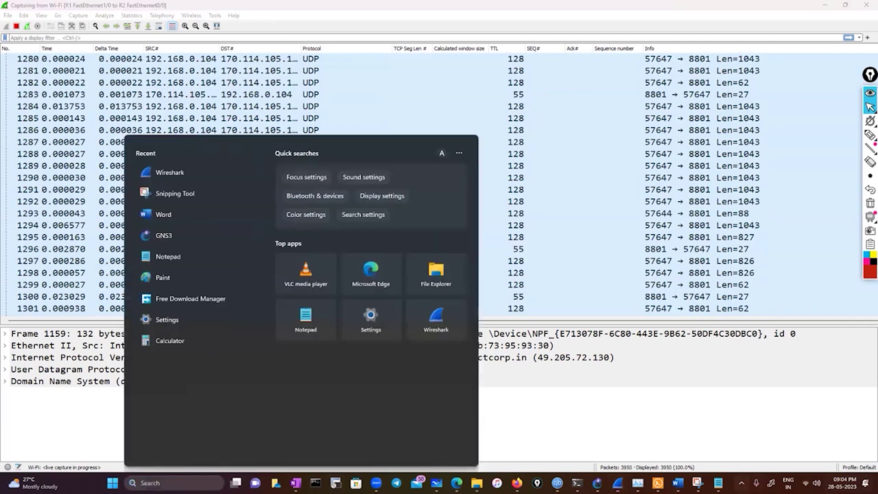
click(741, 483)
click(723, 437)
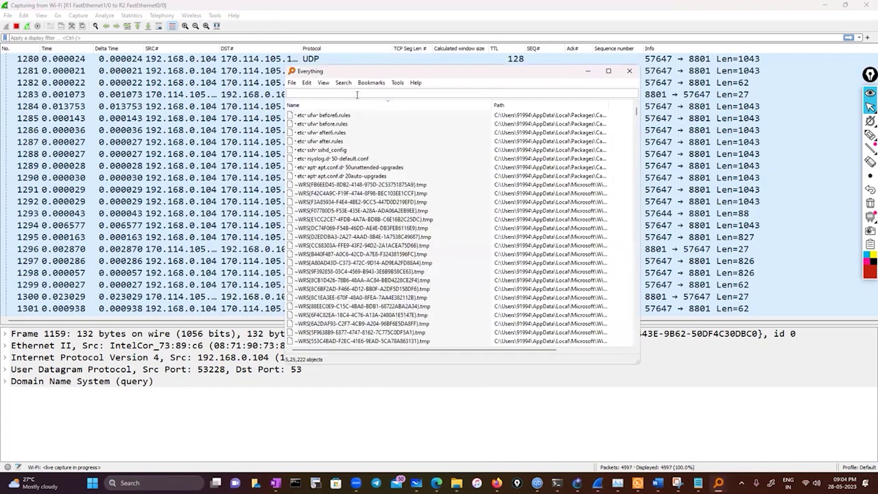
text(iperf)
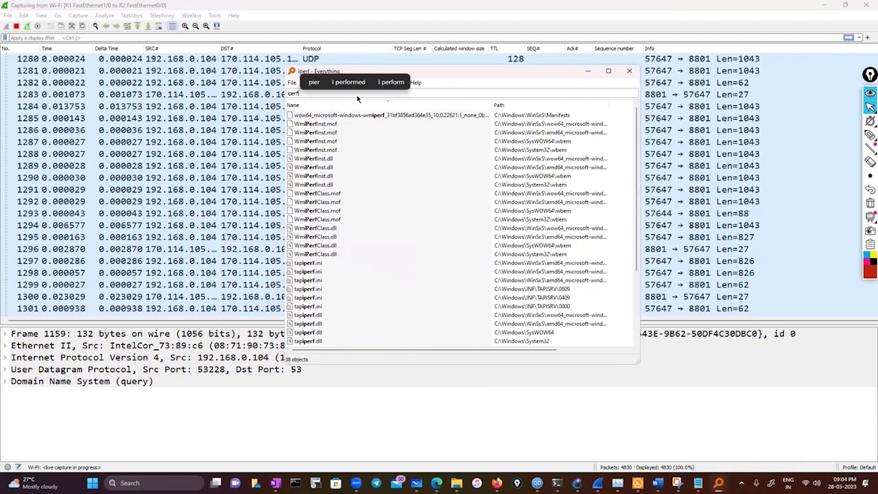
scroll(382, 334, down, 4)
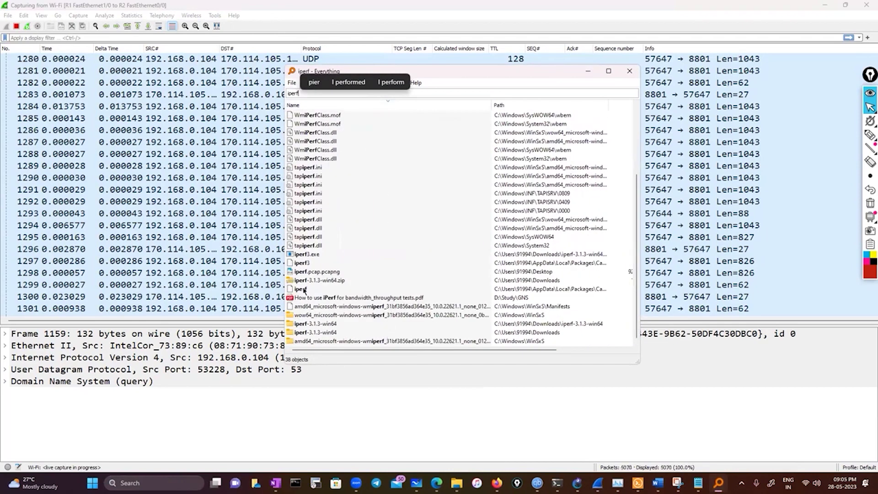
double_click(318, 325)
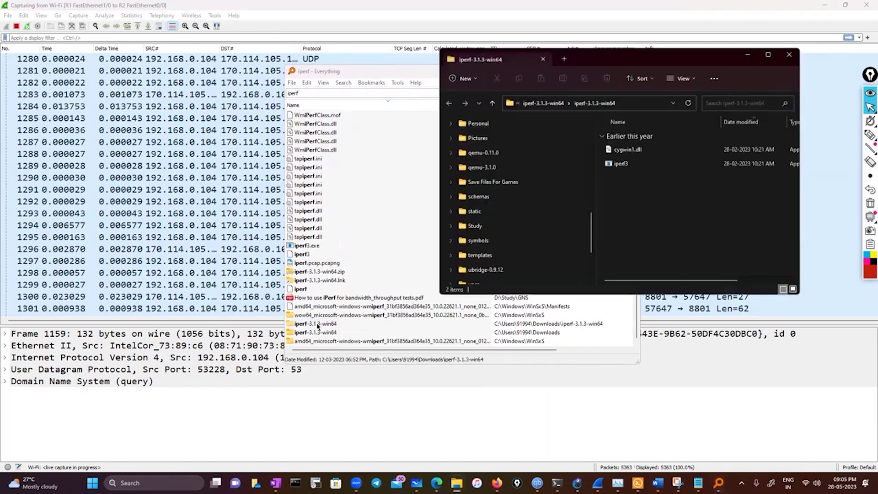
- Maximize the iperf-3.1.3-win64 folder window and copy the full path of the iperf3 application
click(661, 103)
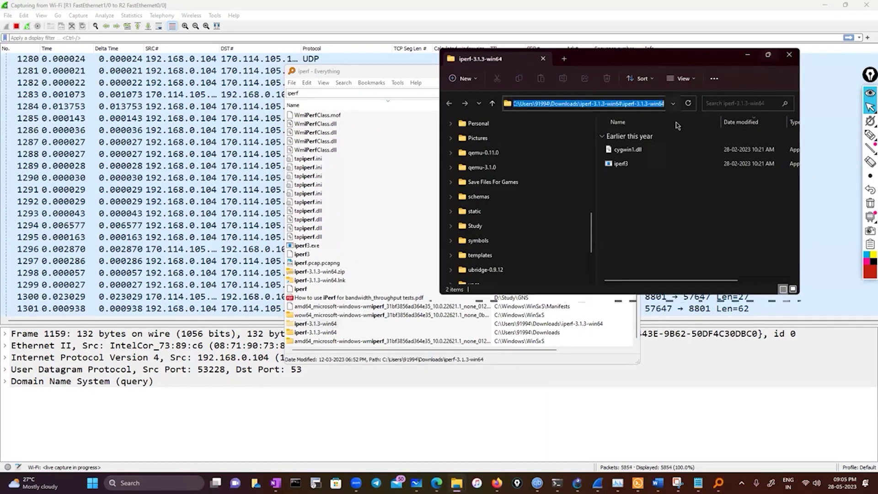
click(769, 54)
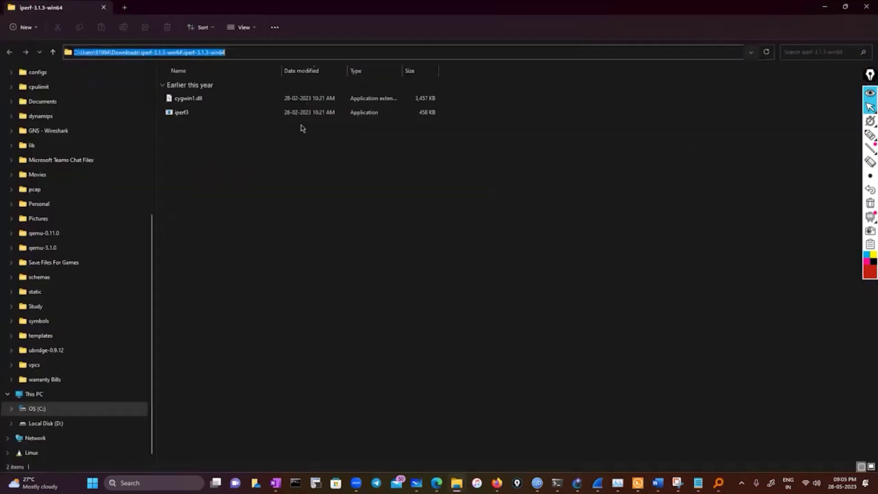
right_click(216, 54)
click(232, 137)
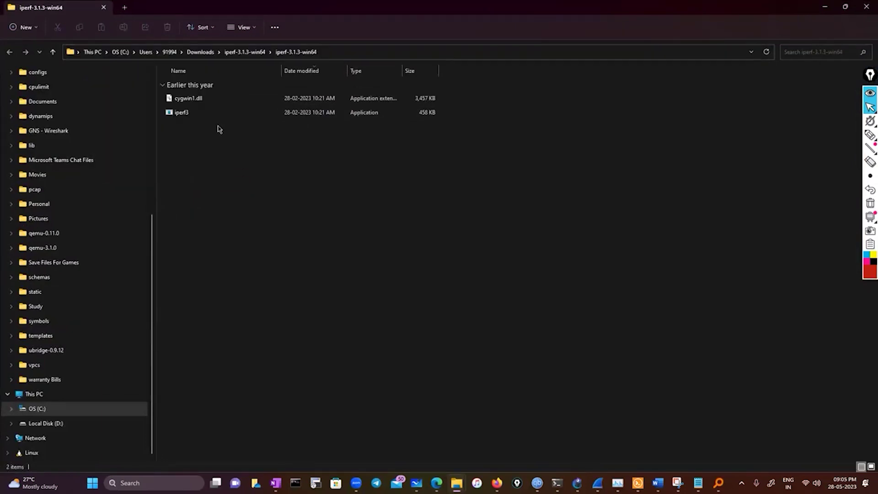
click(205, 118)
right_click(205, 120)
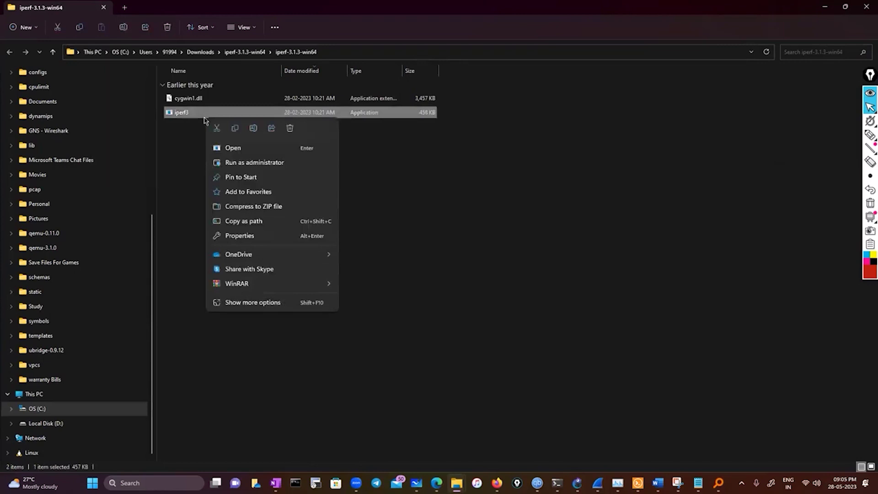
click(255, 221)
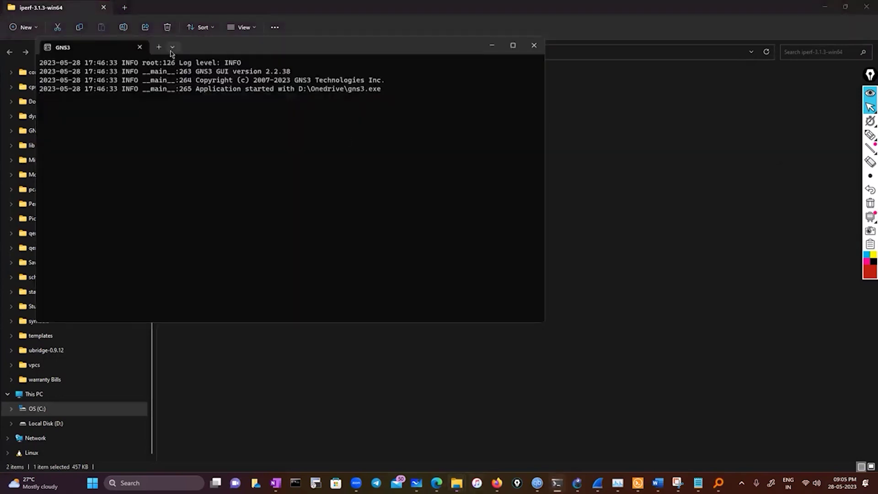
- Start a Windows PowerShell session in a new terminal tab and try to change directory to the copied iperf3.exe path
click(163, 48)
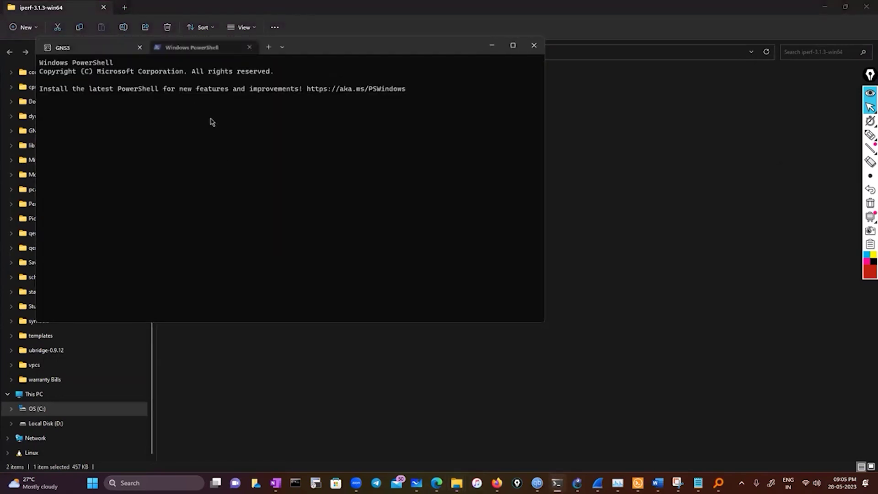
text(cd)
key(ctrl+v)
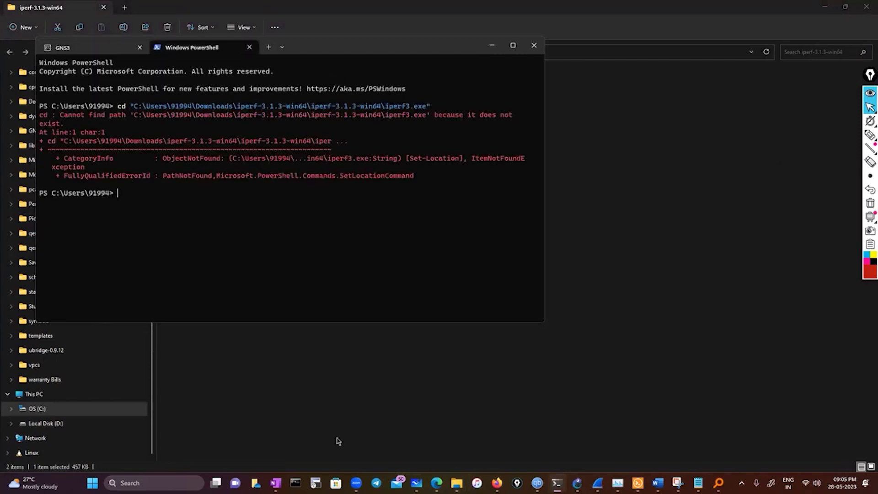
- Open a Command Prompt and try to change directory to the iperf3.exe path, both with and without quotation marks
click(296, 483)
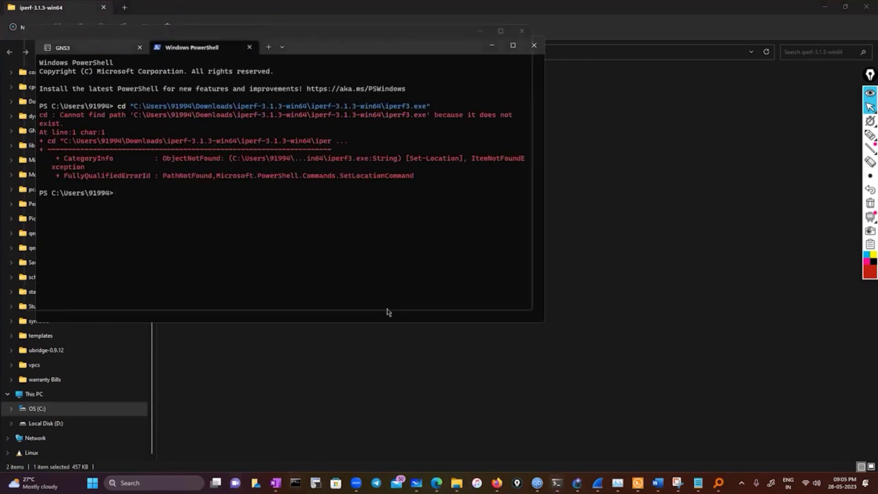
text(cd)
key(ctrl+v)
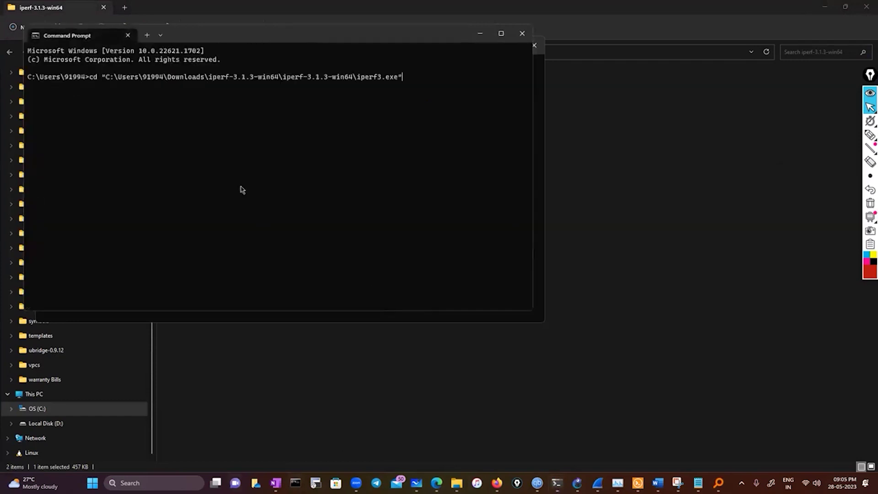
key(Return)
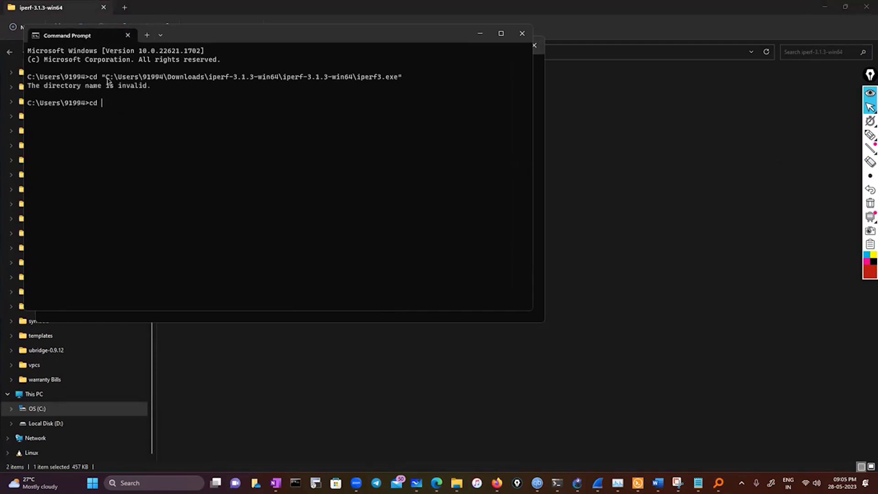
drag(106, 78, 402, 79)
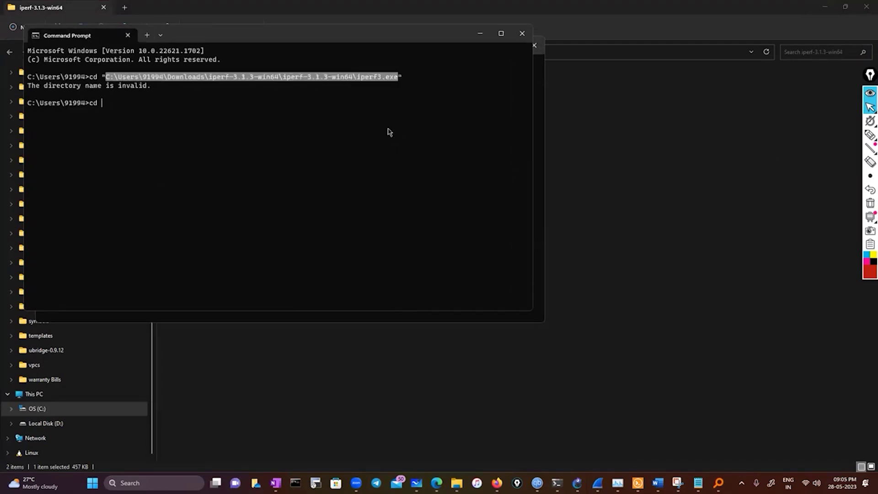
key(ctrl+c)
key(ctrl+v)
key(Return)
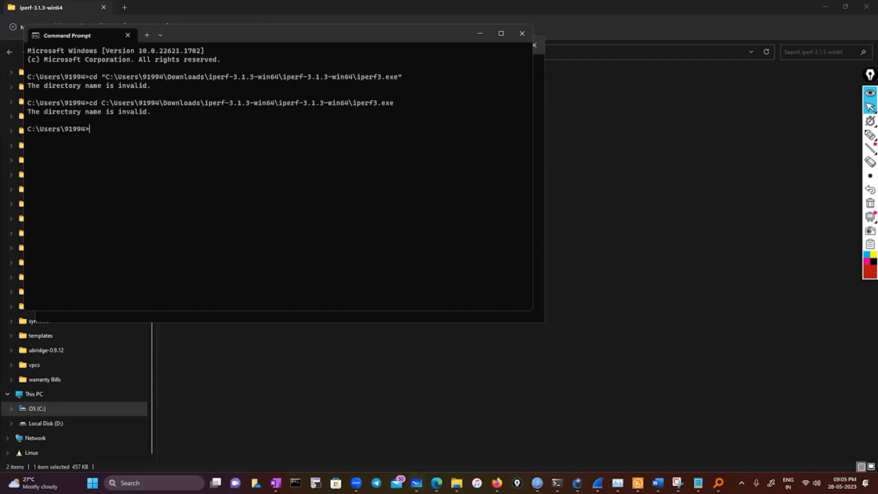
- Switch to the iperf-3.1.3-win64 folder in File Explorer and copy its folder path
mouse_move(457, 483)
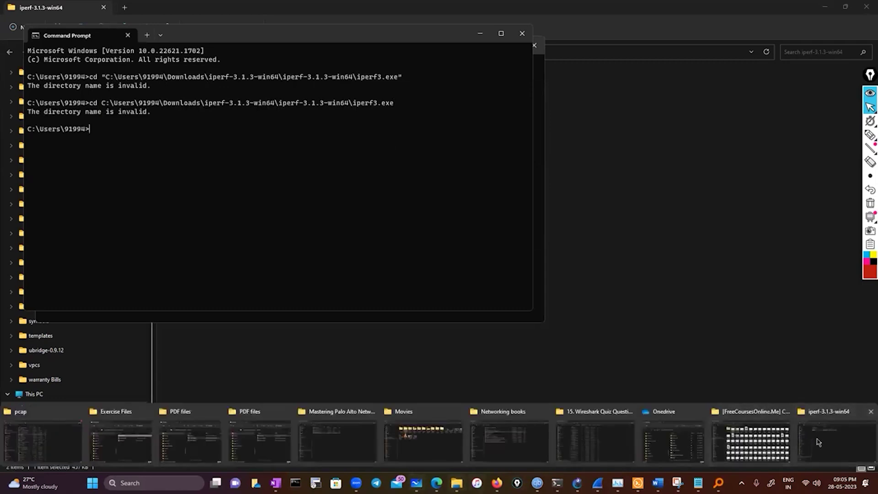
click(819, 443)
click(165, 52)
right_click(181, 53)
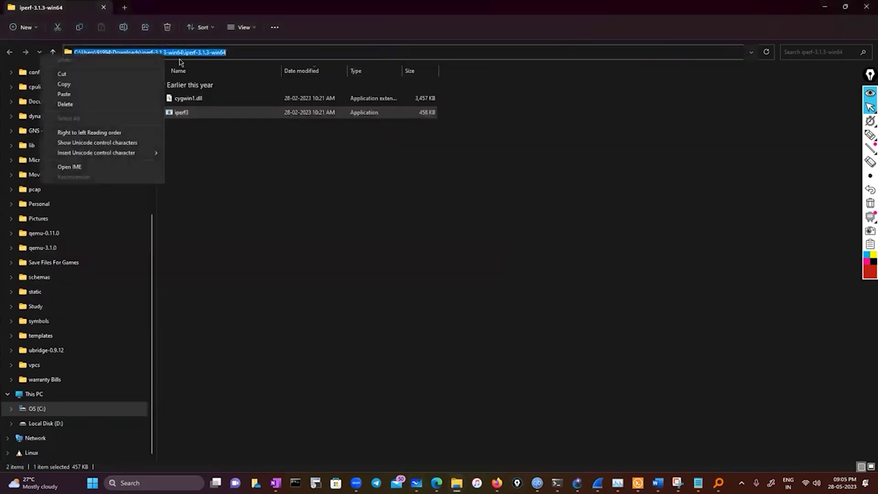
click(64, 83)
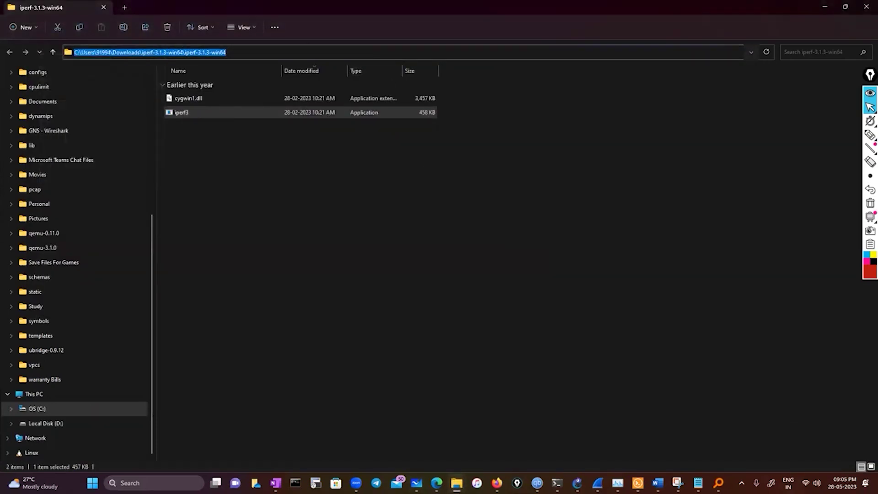
- Open a new Command Prompt and change directory to the copied iperf-3.1.3-win64 folder path
mouse_move(719, 483)
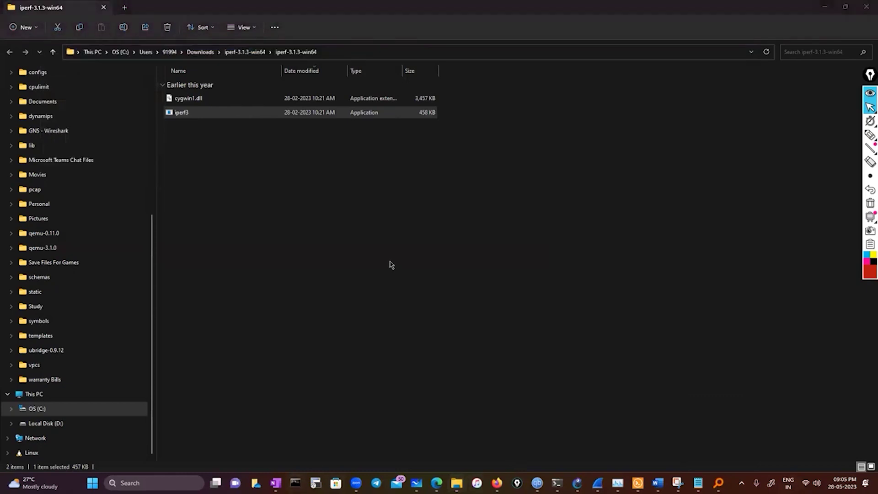
text(c)
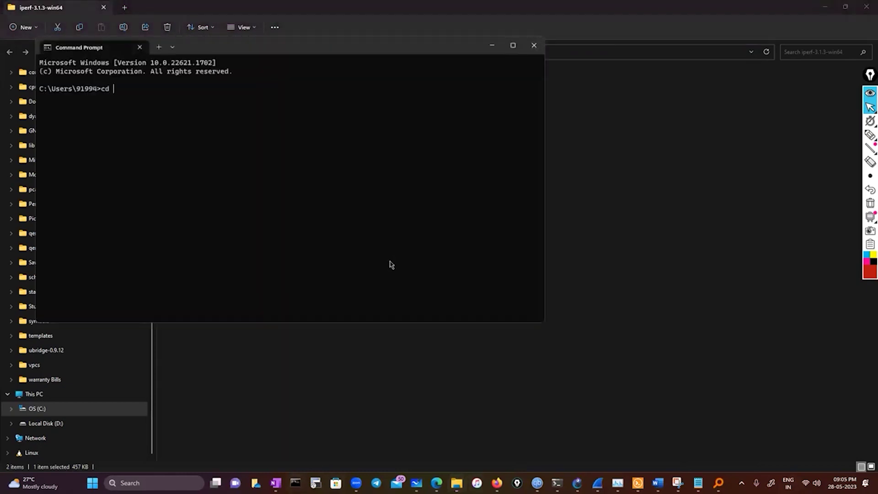
text(d)
key(ctrl+v)
key(Return)
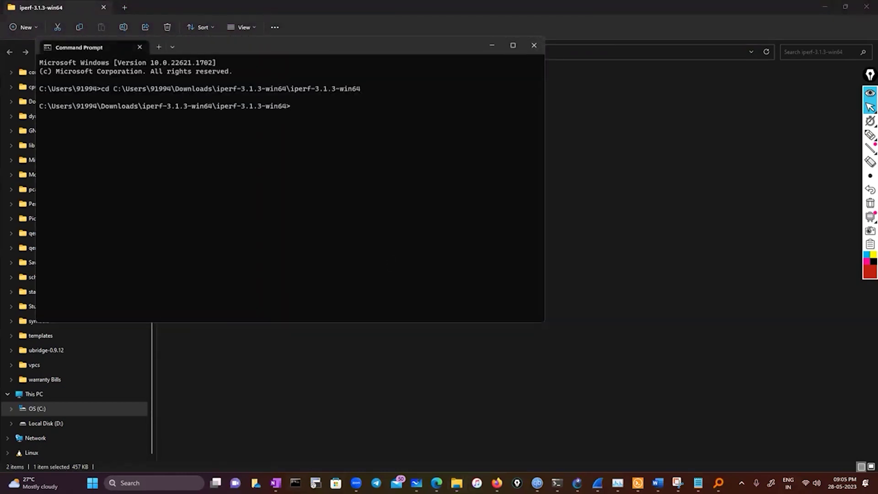
- List the folder's files with dir and begin an iperf3.exe command with the -c option
text(dir)
key(Return)
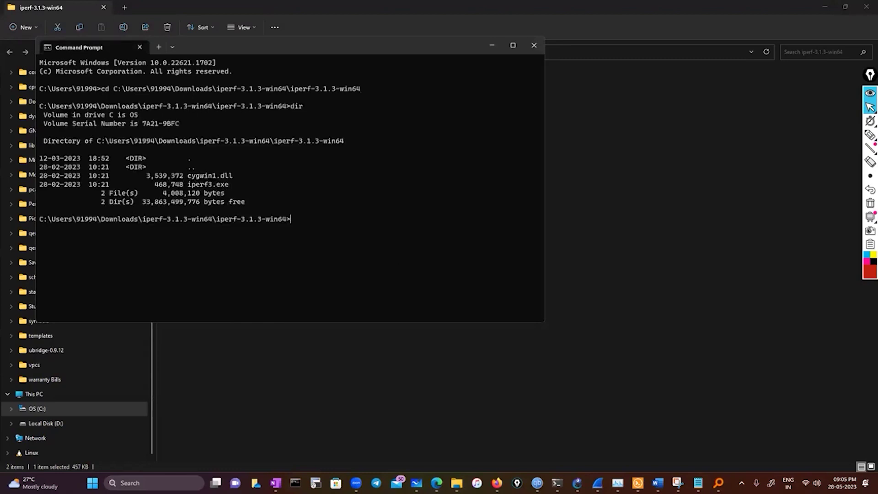
text(ip)
key(Tab)
- Switch to Firefox, look up iperf in a new tab, and open the Public iPerf3 servers page
click(497, 483)
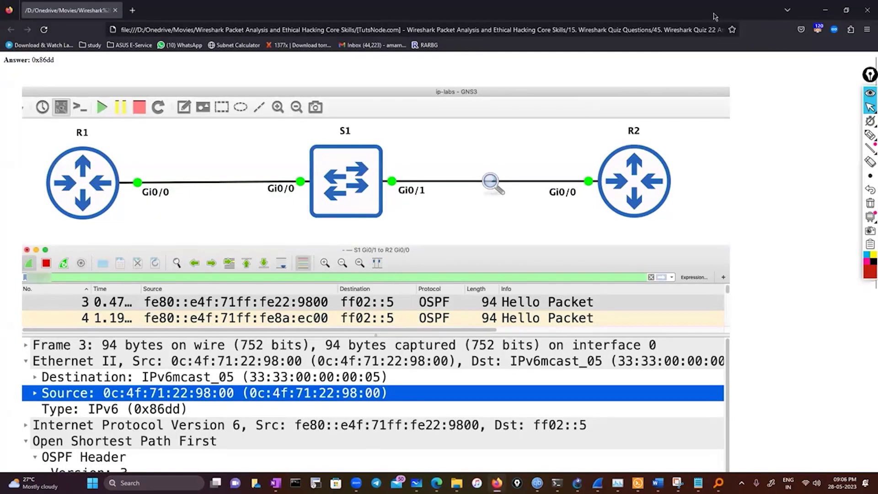
key(super+Down)
click(378, 109)
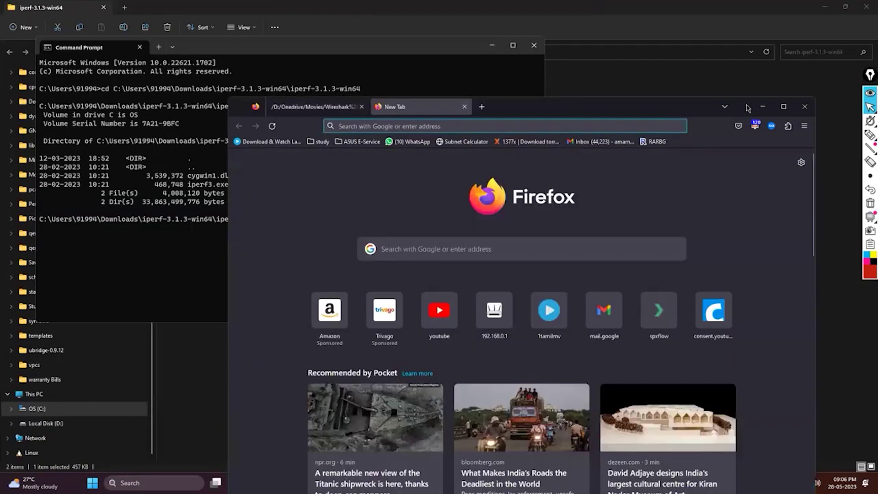
drag(269, 114, 218, 27)
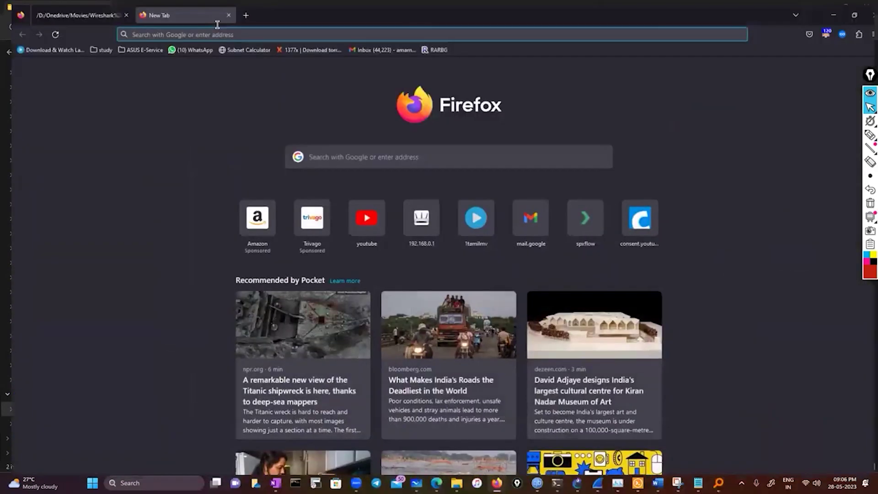
click(217, 26)
text(iperf)
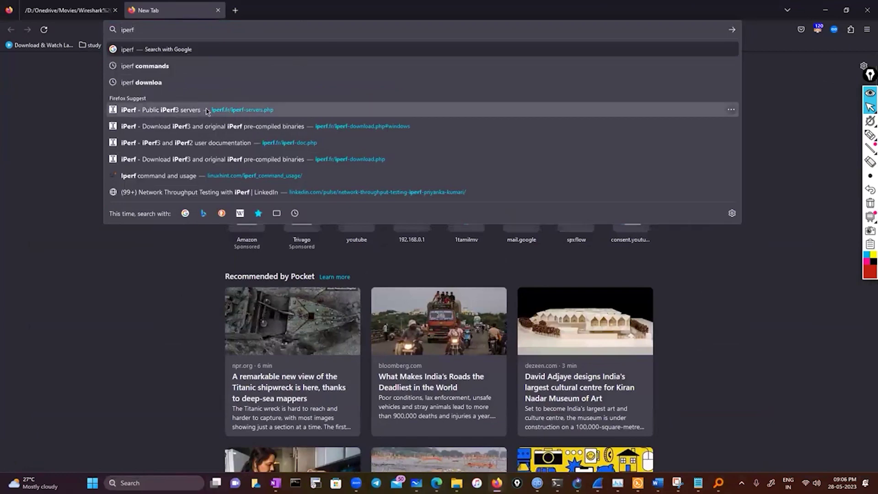
click(207, 112)
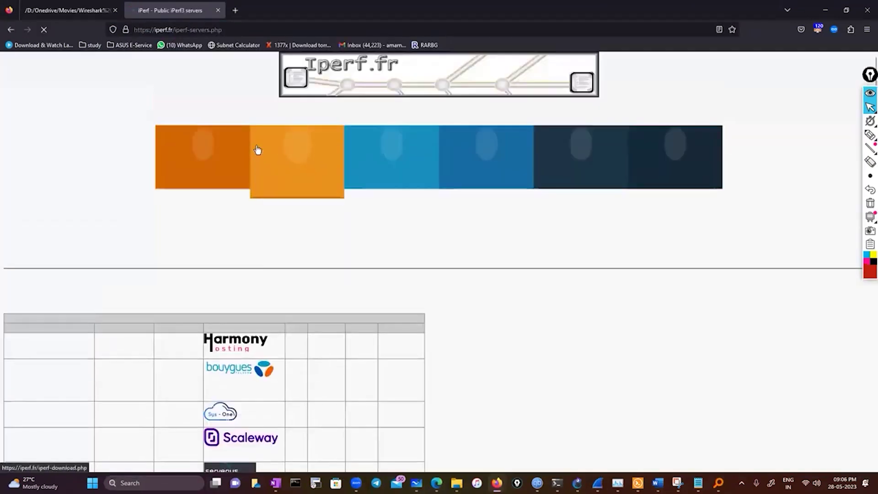
- Copy the Indonesian server name iperf.biznetnetworks.com from the Asia server table
scroll(186, 364, down, 15)
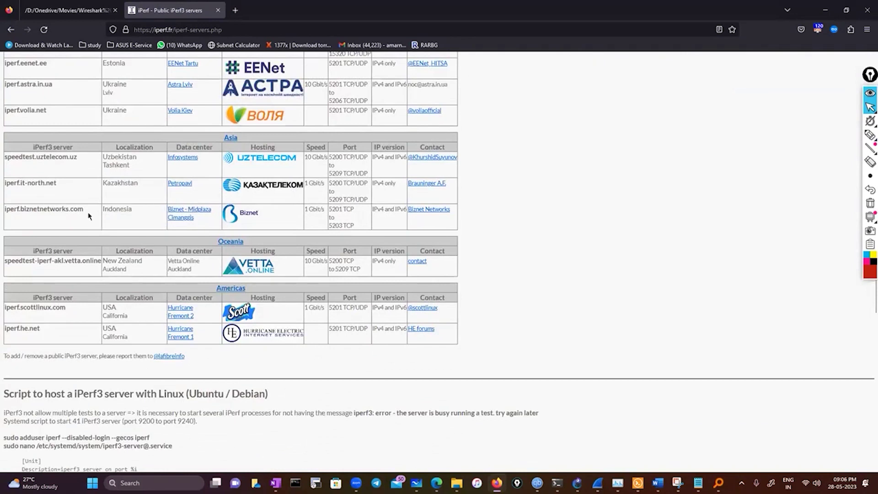
drag(85, 210, 2, 212)
right_click(36, 212)
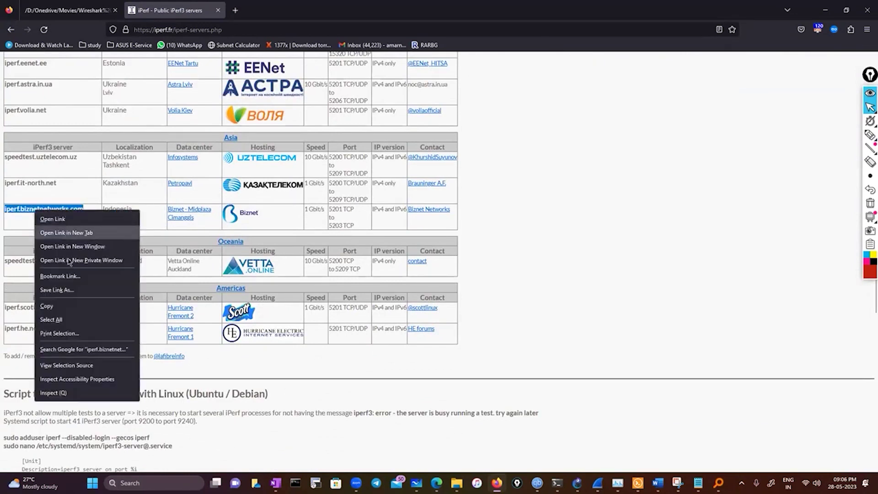
click(62, 311)
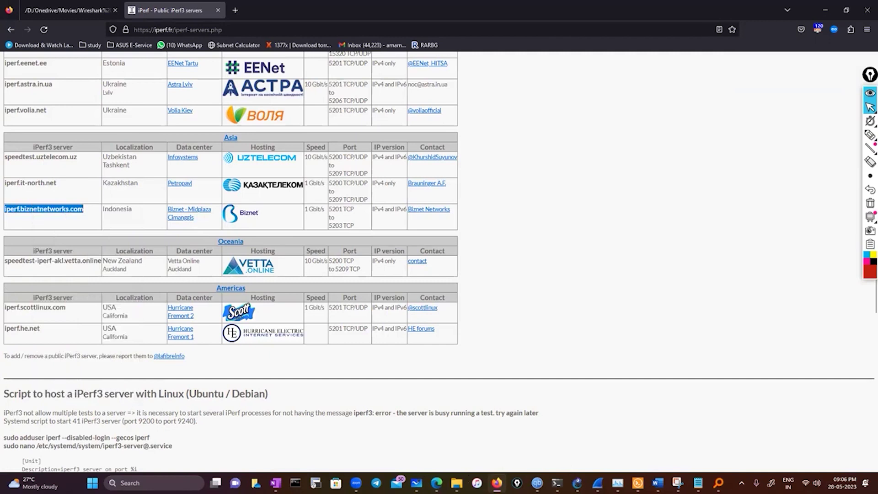
- Return to the Command Prompt in the iperf folder and run iperf3.exe -c against iperf.biznetnetworks.com
click(295, 482)
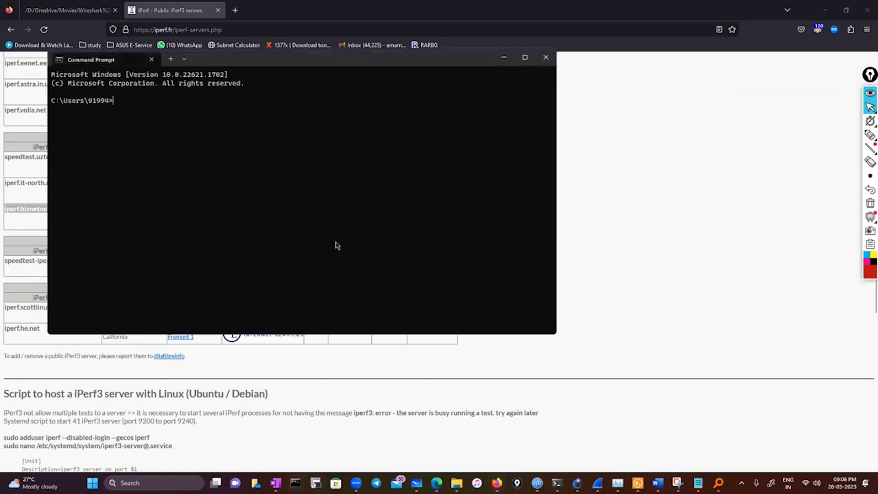
key(ctrl+v)
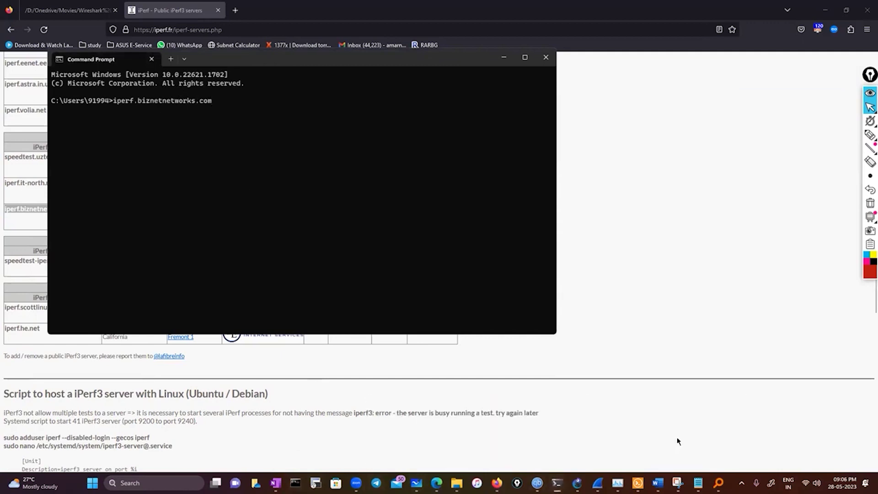
mouse_move(658, 482)
mouse_move(557, 483)
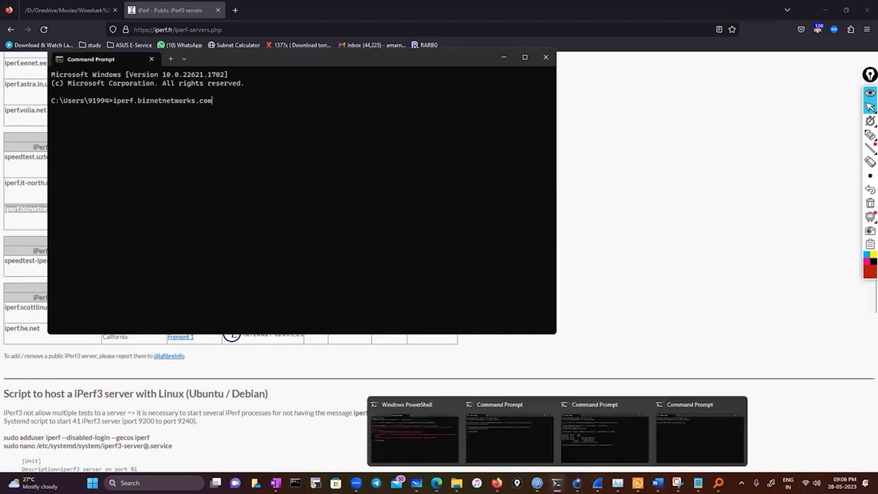
click(580, 447)
right_click(434, 228)
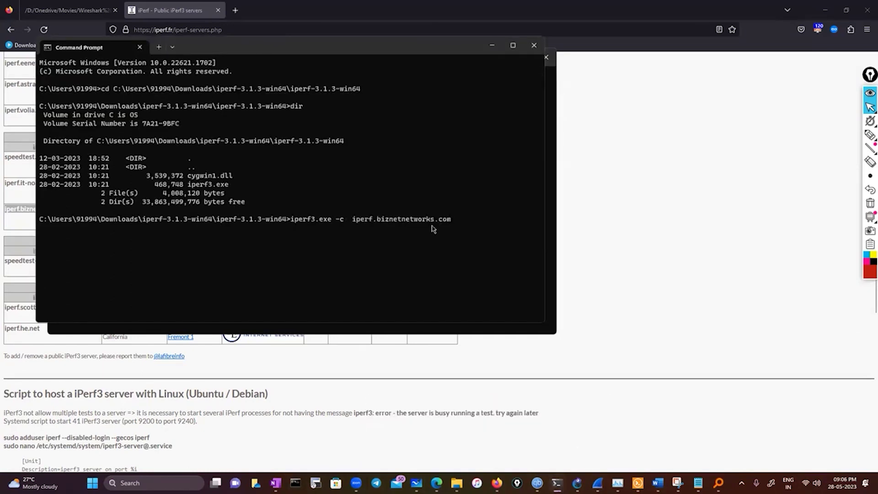
key(Return)
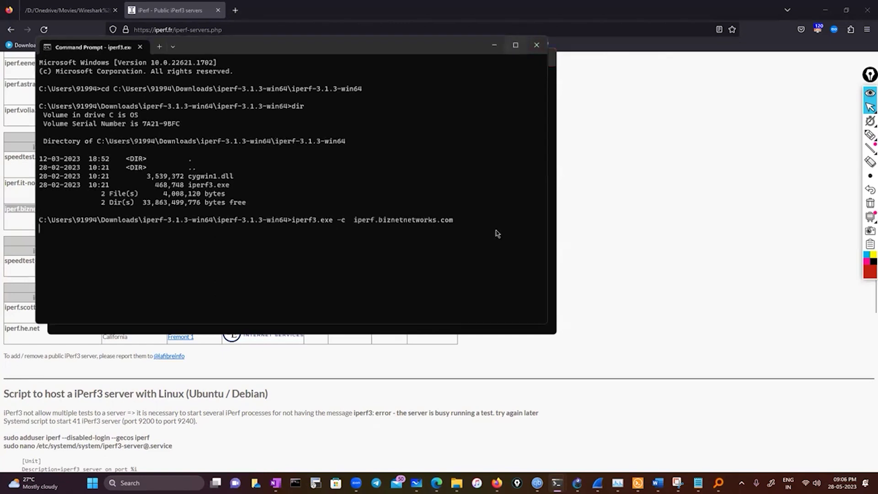
- Maximize the Command Prompt, interrupt the running iperf3 test, and run the same client command again
click(513, 45)
key(ctrl+c)
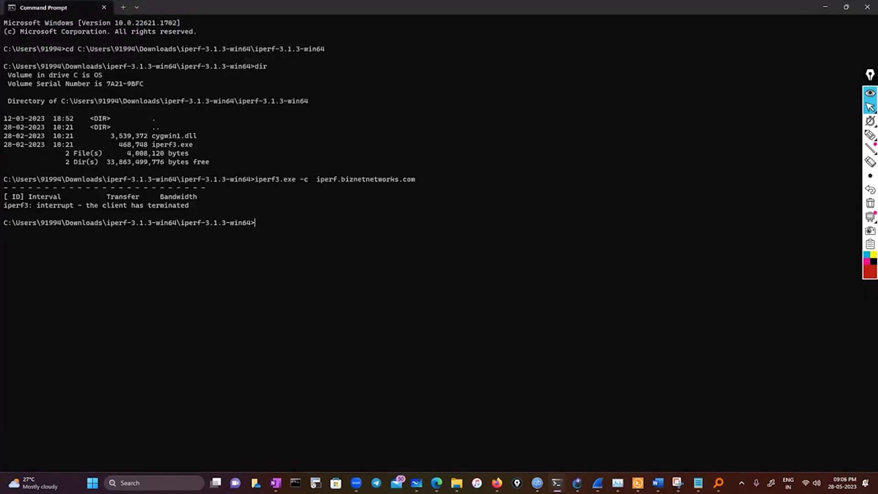
key(ctrl+c)
key(ctrl+c)
key(Up)
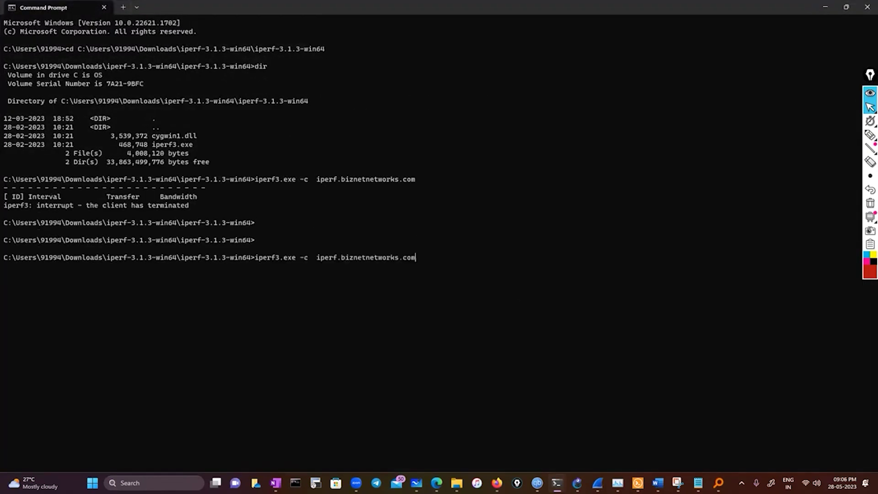
key(Return)
- Switch to the live Wi-Fi capture in Wireshark, follow the newest packets with auto-scroll, and return to the Command Prompt
mouse_move(598, 483)
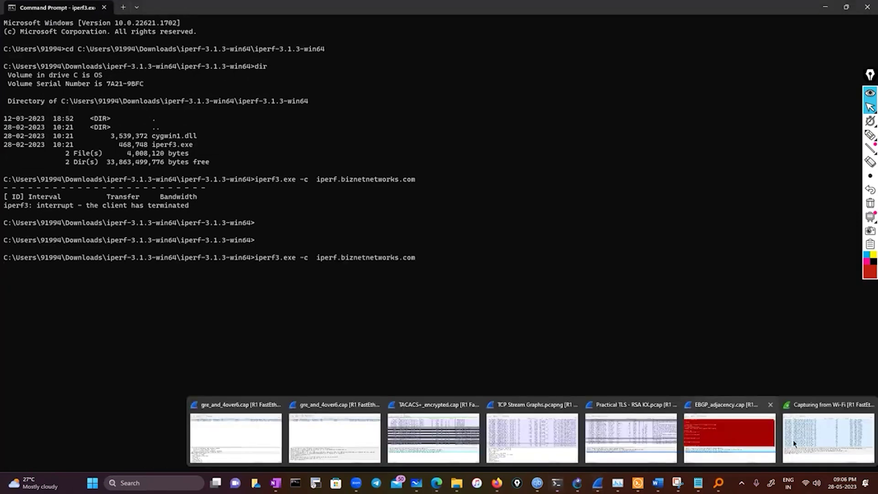
click(805, 443)
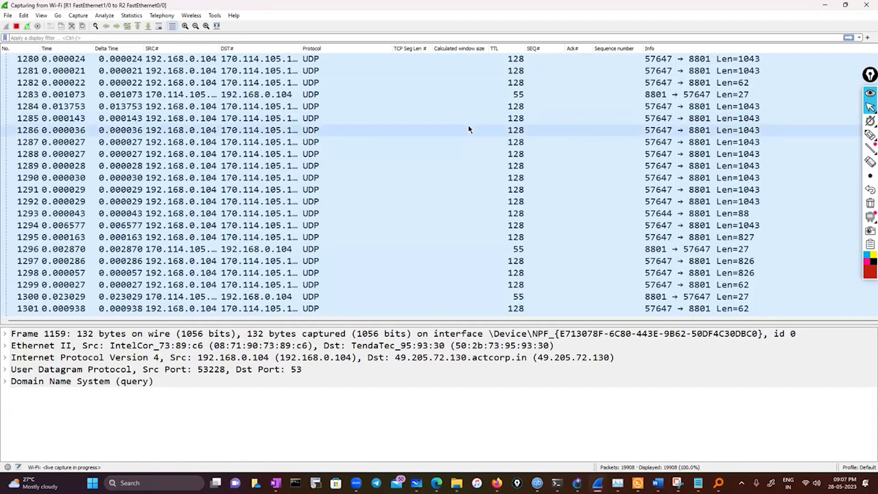
click(159, 26)
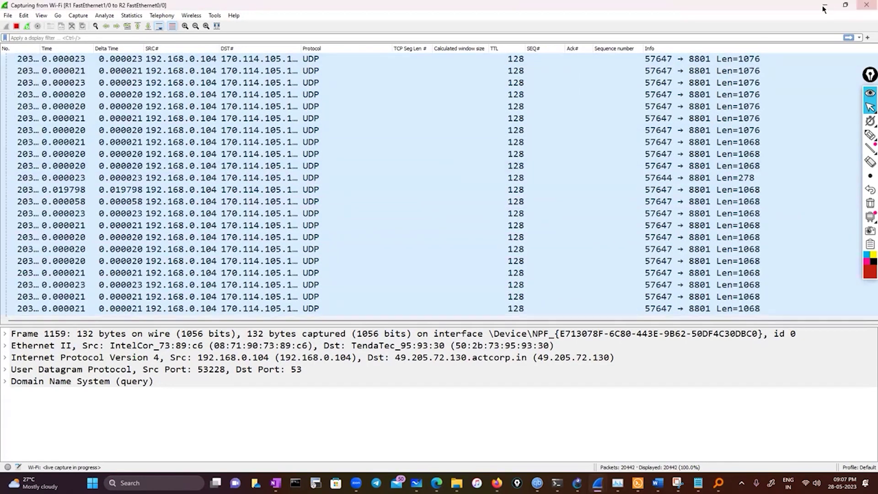
key(alt+Tab)
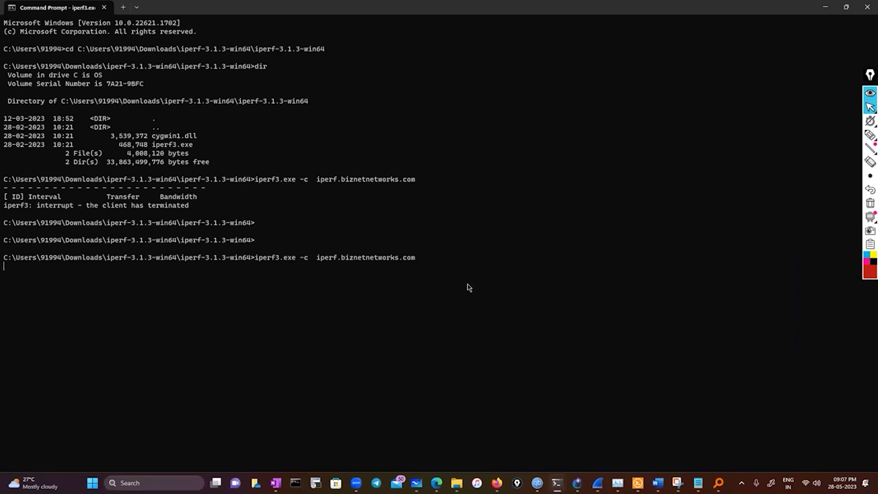
- Interrupt the running iperf3 test and ping iperf.biznetnetworks.com
key(ctrl+c)
key(ctrl+c)
key(ctrl+c)
text(pi)
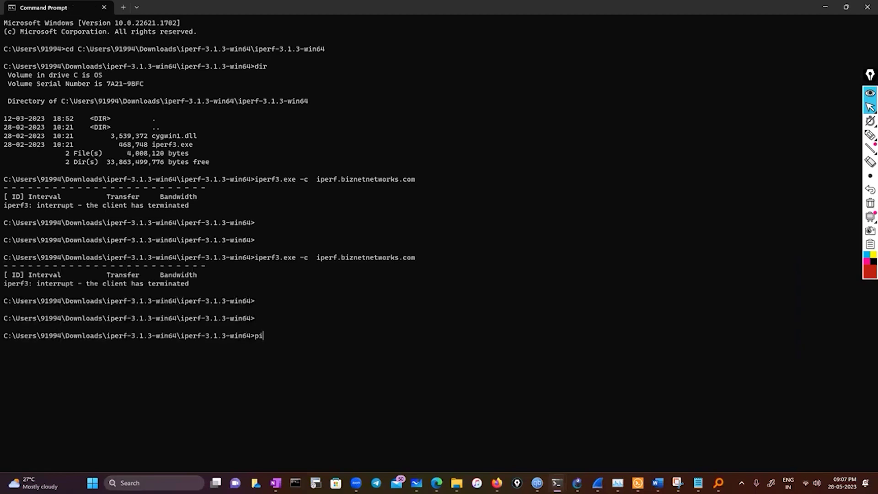
text(ng)
drag(317, 259, 415, 260)
key(ctrl+c)
key(ctrl+v)
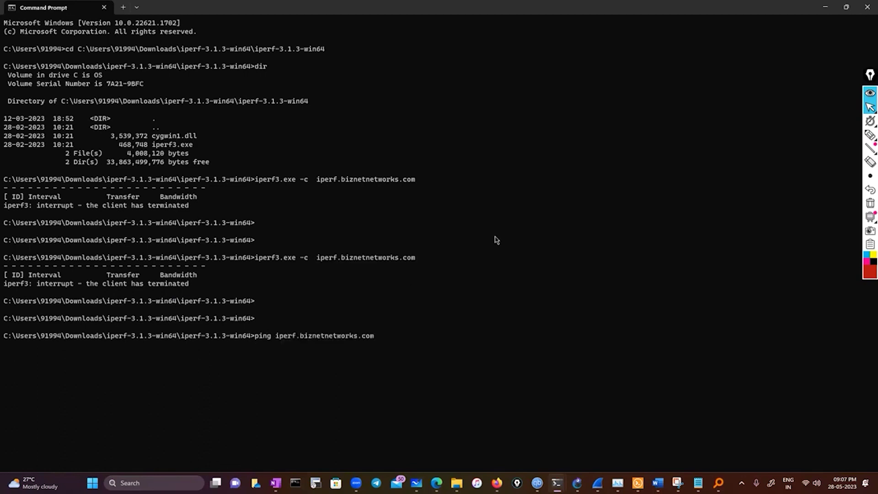
key(Return)
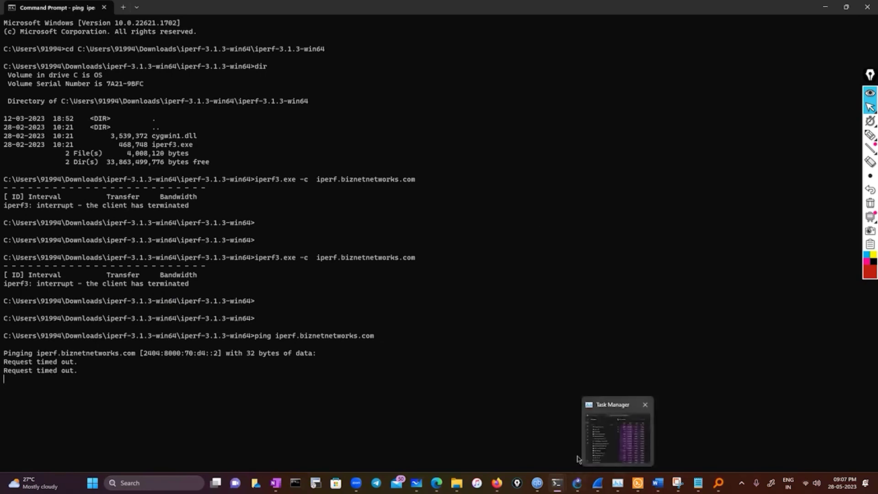
- Check the Indonesian server's ports on the iPerf server page, and try pinging iperf.biznetnetworks.com with -p 5203 in the Command Prompt
click(497, 483)
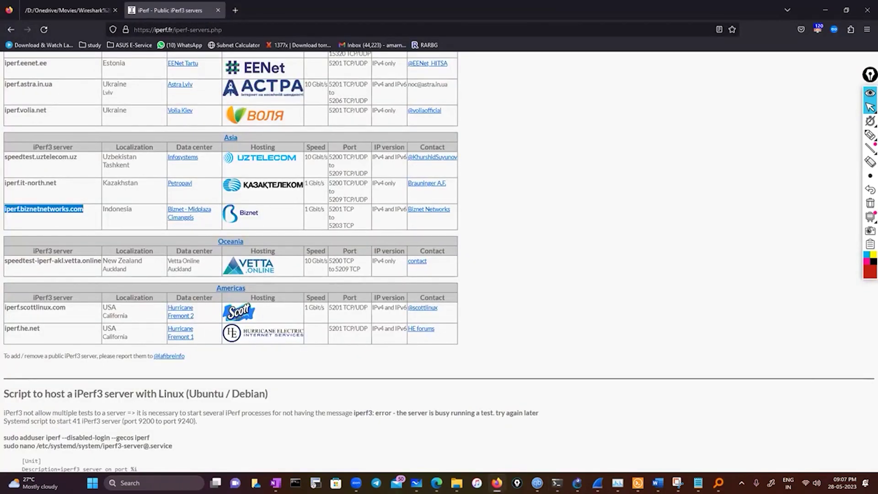
key(alt+Tab)
key(Return)
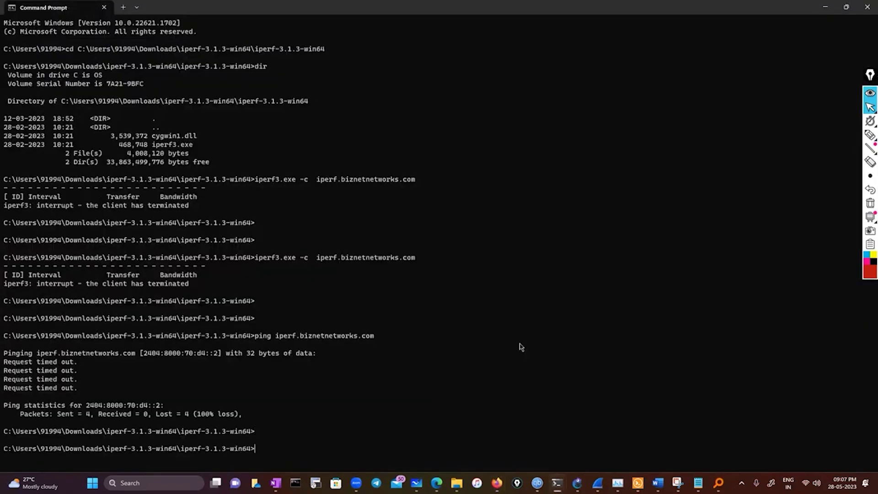
key(Return)
key(Up)
text(-)
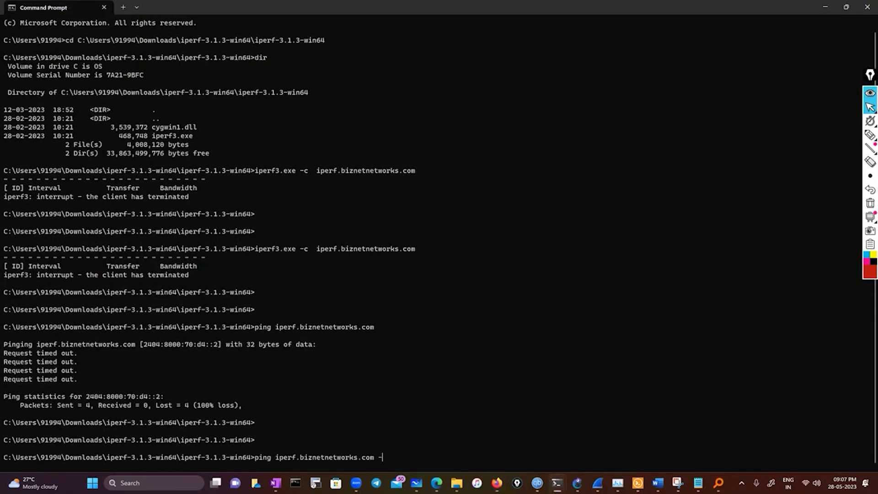
text(p 5203)
key(Return)
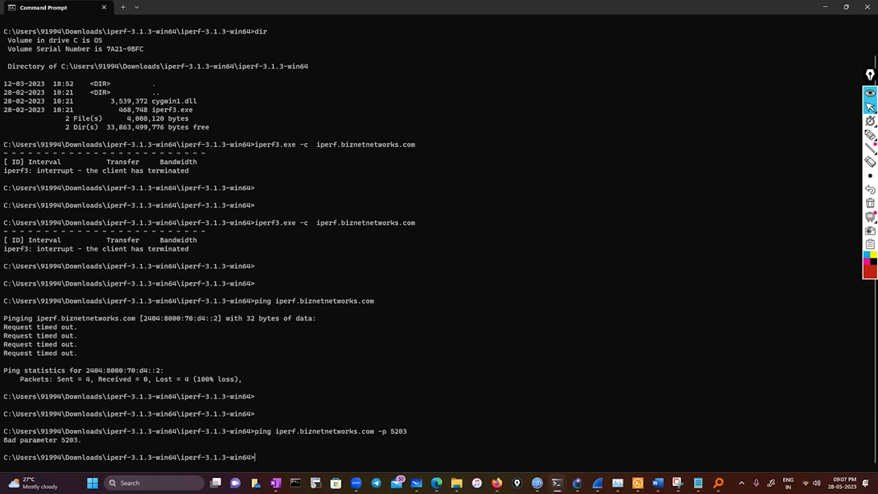
- Recheck the server's port range in the browser and try the same ping with -p 5201
key(Up)
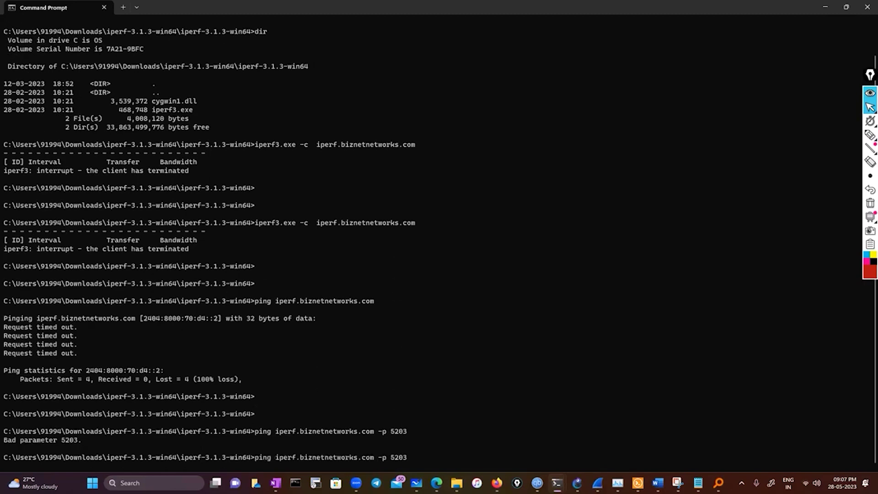
key(alt+Tab)
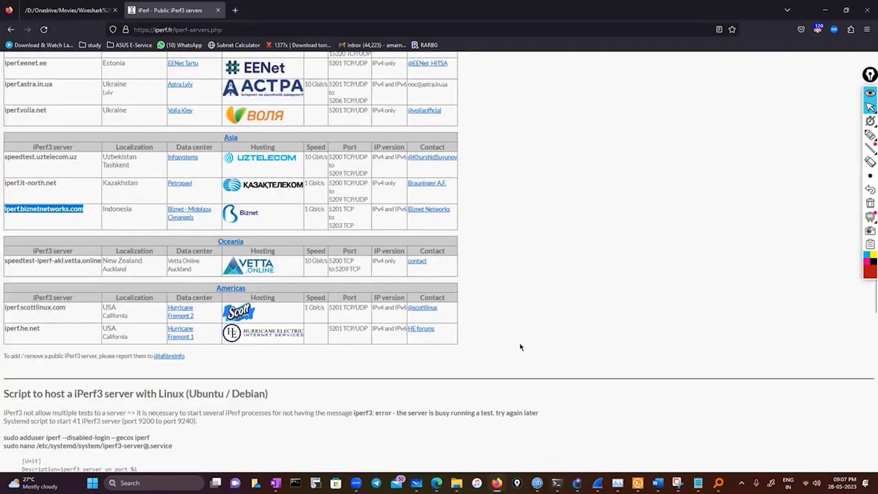
key(alt+Tab)
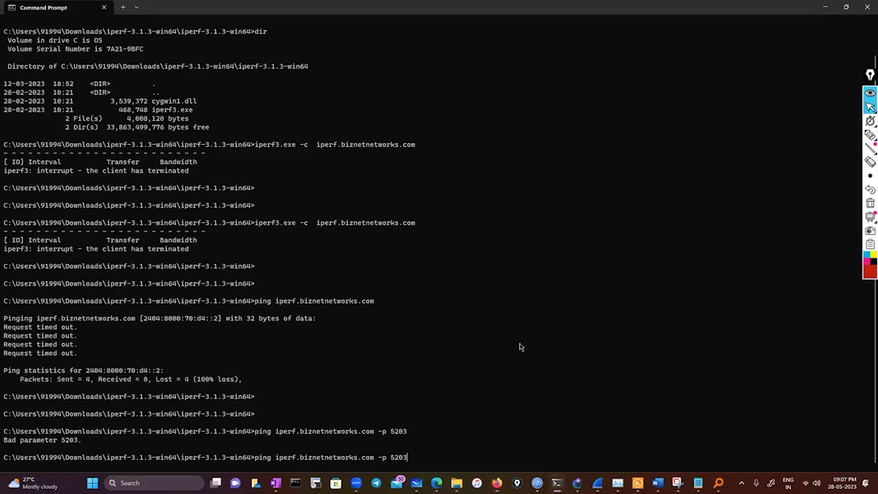
key(BackSpace)
text(1)
key(Return)
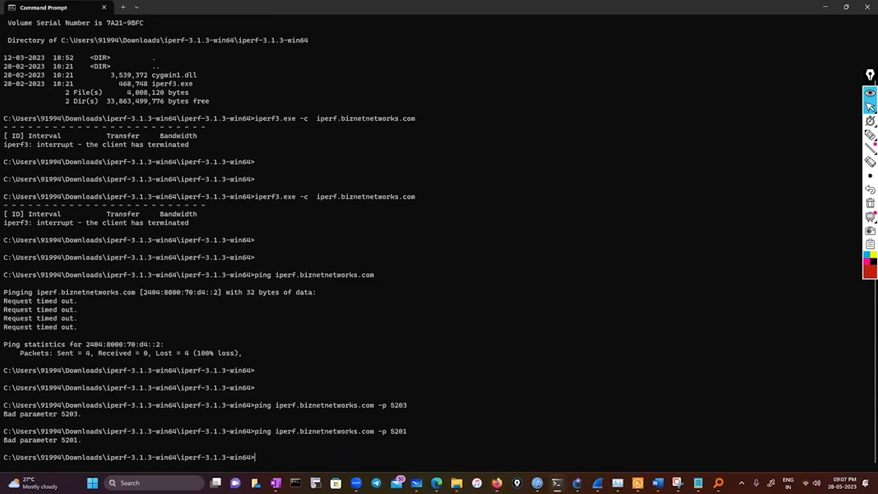
- Try pinging iperf.biznetnetworks.com with the uppercase option -P 5203
key(Up)
key(BackSpace)
key(BackSpace)
key(BackSpace)
key(BackSpace)
key(BackSpace)
key(BackSpace)
key(BackSpace)
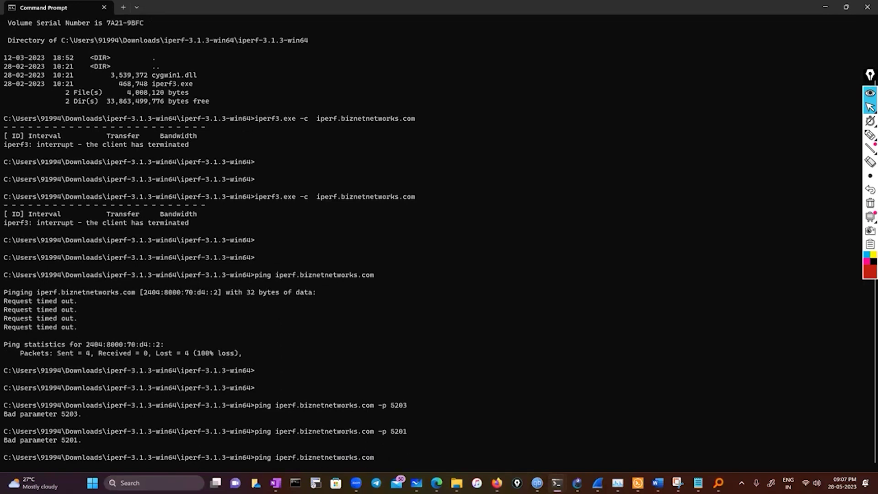
text(-P 5203)
key(Return)
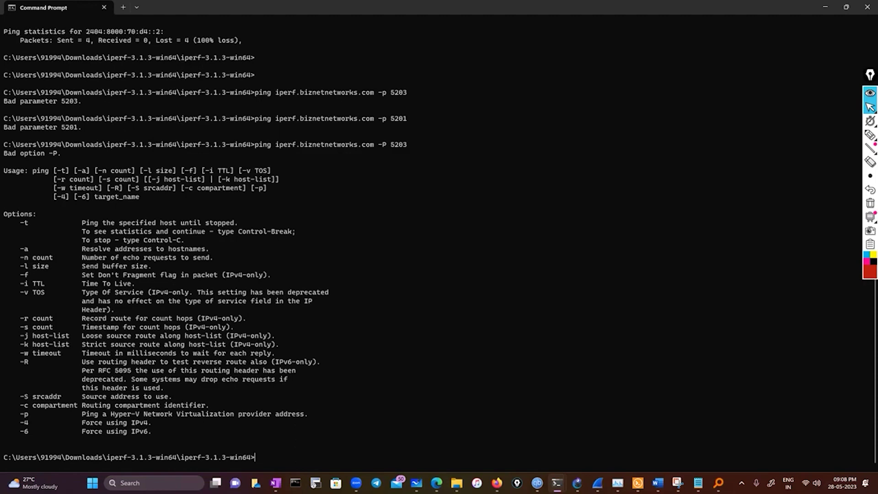
- Clear the recalled ping command and rerun iperf3.exe -c against iperf.biznetnetworks.com
key(Up)
key(BackSpace)
key(BackSpace)
key(BackSpace)
key(BackSpace)
key(BackSpace)
key(BackSpace)
key(BackSpace)
key(BackSpace)
key(BackSpace)
key(BackSpace)
key(BackSpace)
key(BackSpace)
key(BackSpace)
key(BackSpace)
key(BackSpace)
key(BackSpace)
key(BackSpace)
key(BackSpace)
key(BackSpace)
key(BackSpace)
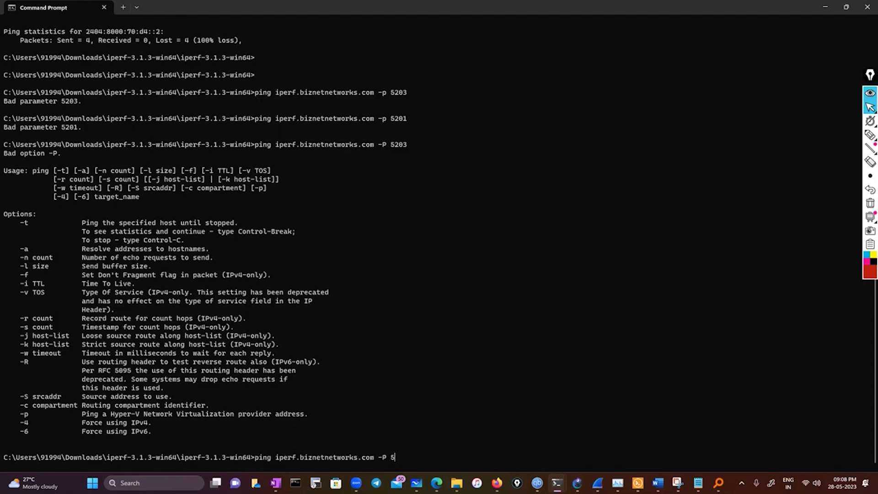
key(BackSpace)
key(BackSpace)
key(BackSpace)
key(BackSpace)
key(BackSpace)
key(BackSpace)
key(BackSpace)
key(BackSpace)
key(BackSpace)
key(BackSpace)
key(BackSpace)
key(BackSpace)
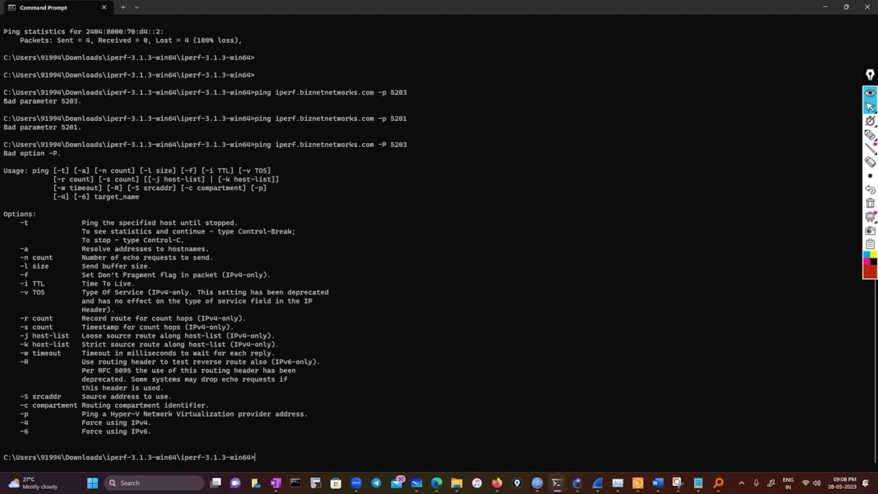
key(Up)
key(Up)
key(Up)
key(Up)
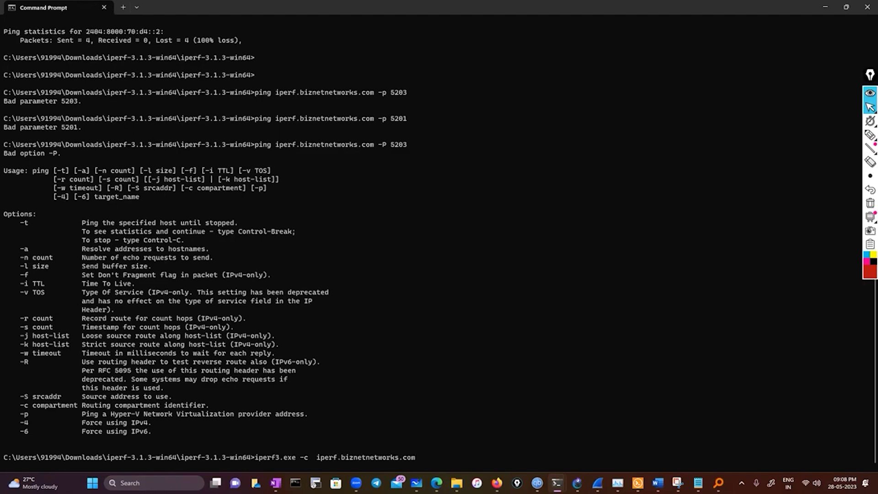
key(Return)
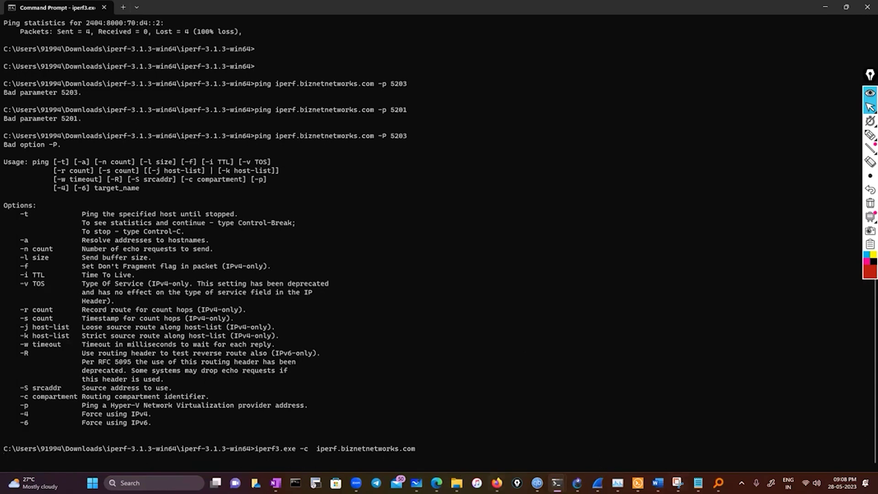
- Look through the public iPerf3 servers page, open the iPerf user docs, and examine the general options for specifying the port
mouse_move(497, 483)
click(497, 439)
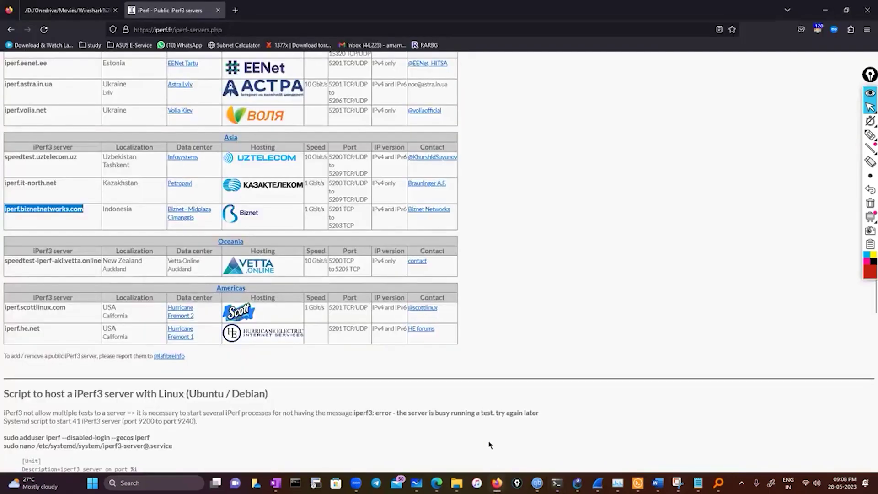
scroll(540, 347, down, 5)
scroll(544, 364, down, 5)
scroll(539, 371, up, 20)
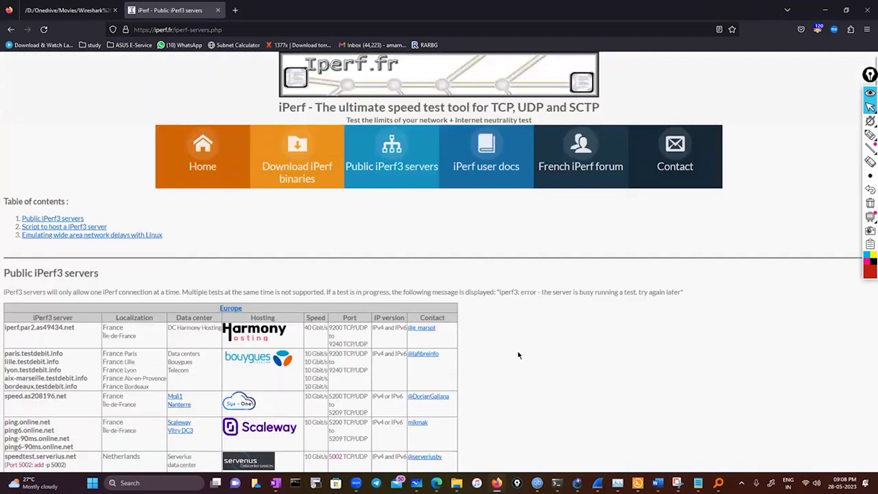
scroll(519, 355, down, 10)
scroll(518, 355, up, 15)
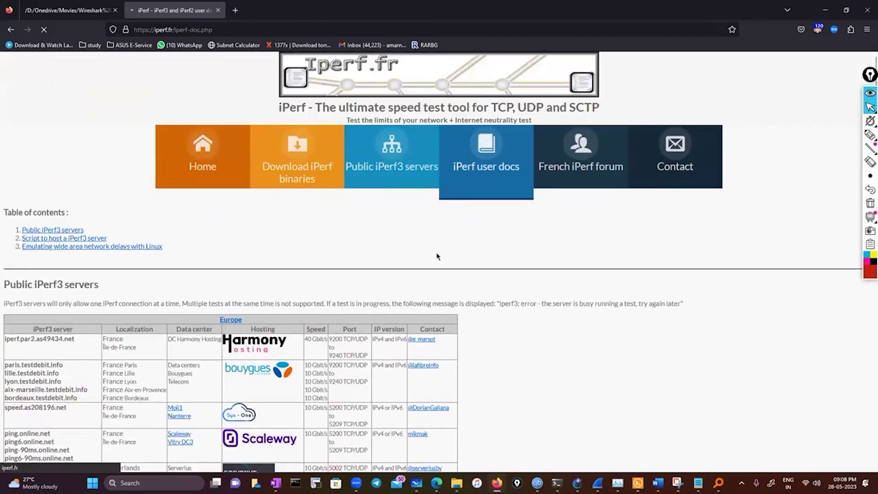
scroll(407, 361, down, 10)
scroll(409, 386, up, 4)
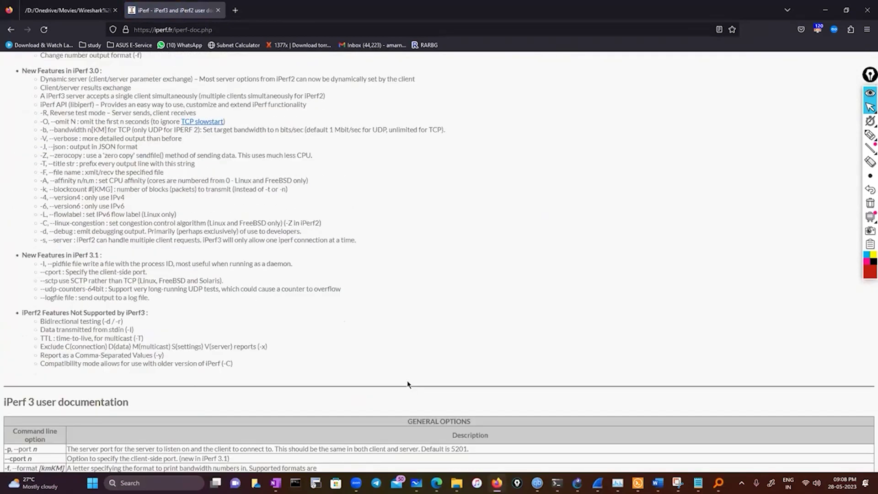
scroll(408, 385, up, 2)
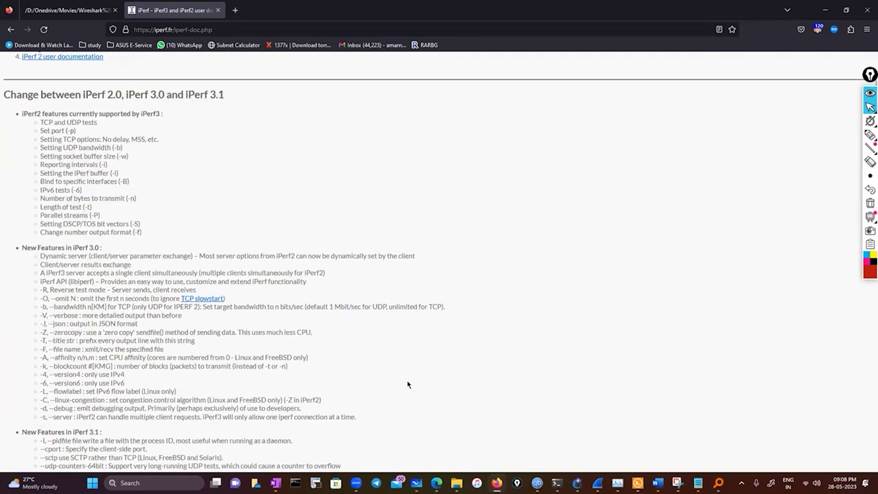
scroll(408, 384, down, 4)
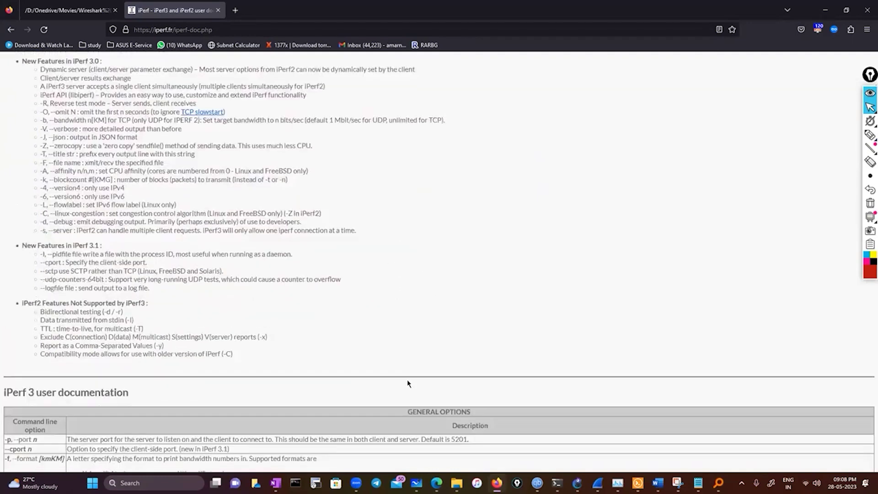
scroll(408, 384, down, 4)
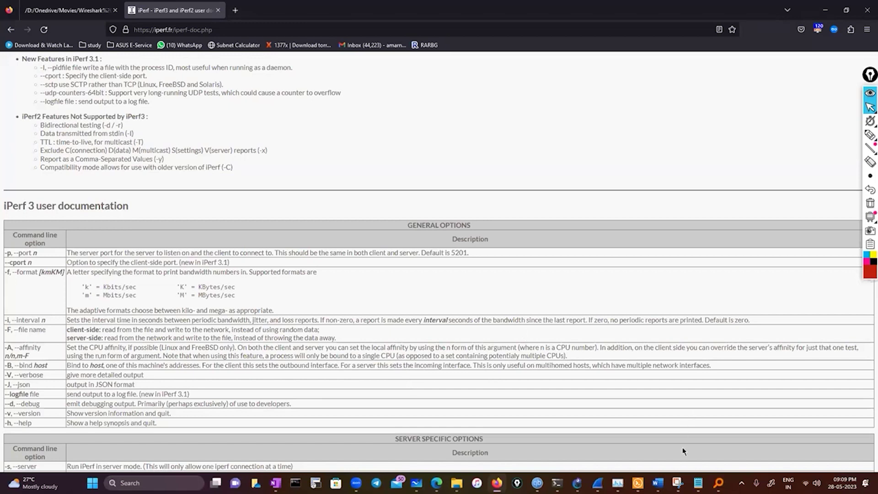
- Return to the iperf Command Prompt and run the iperf3 client against iperf.biznetnetworks.com with -p 5201
mouse_move(557, 483)
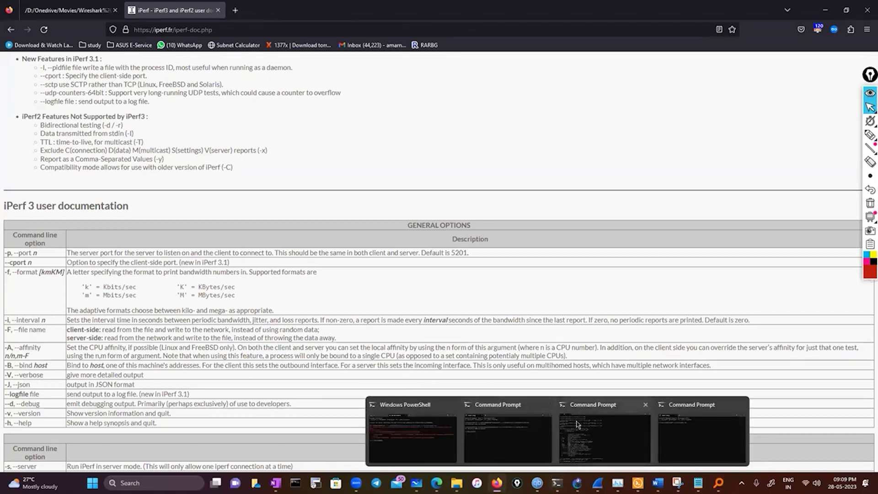
click(596, 444)
key(Up)
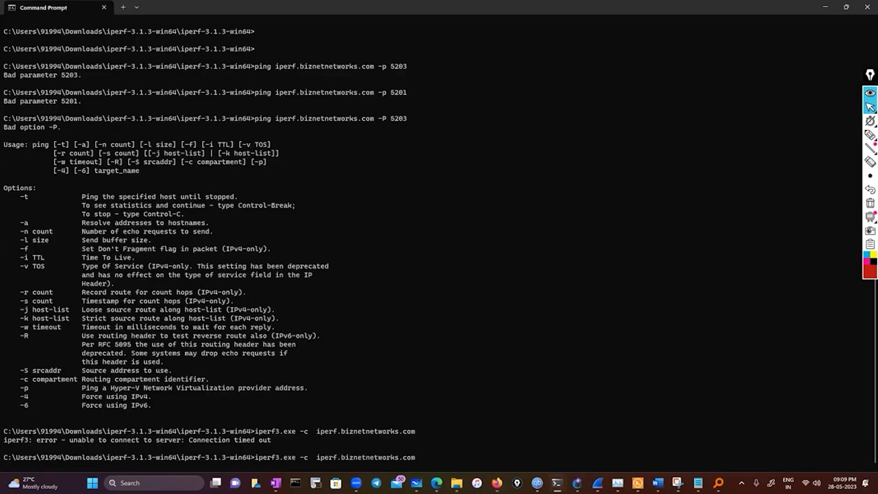
text(-p 5201)
key(Return)
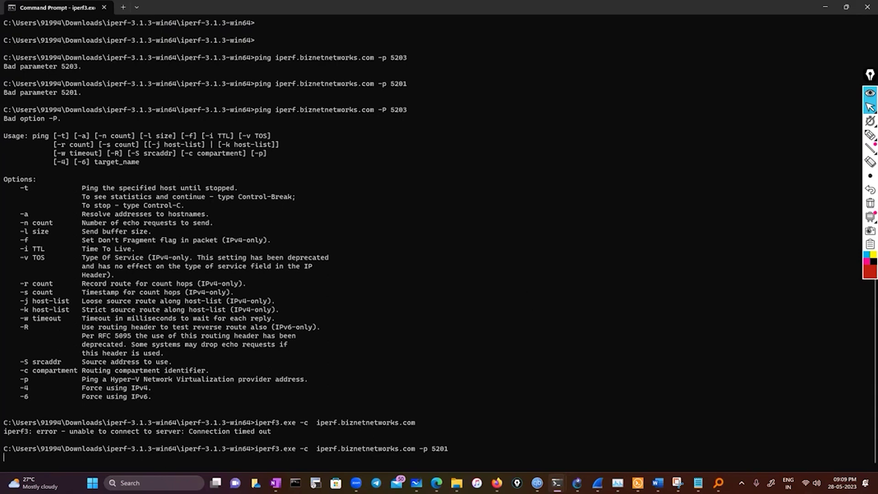
click(742, 484)
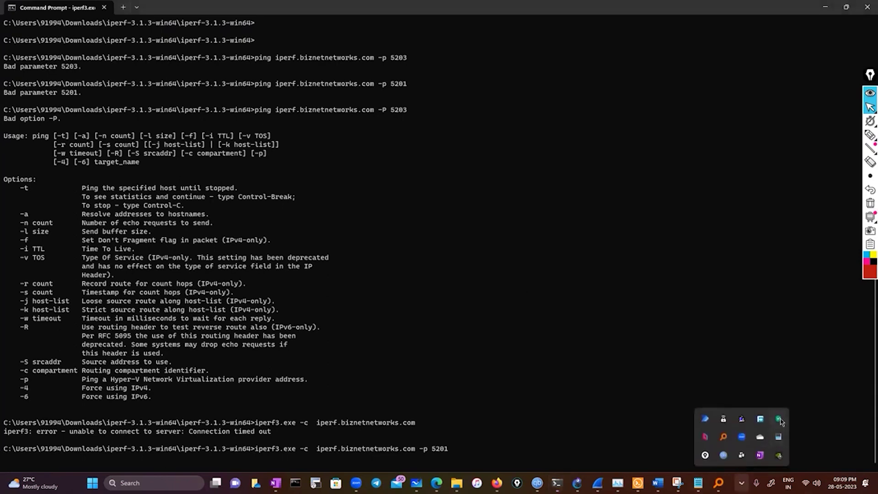
right_click(778, 430)
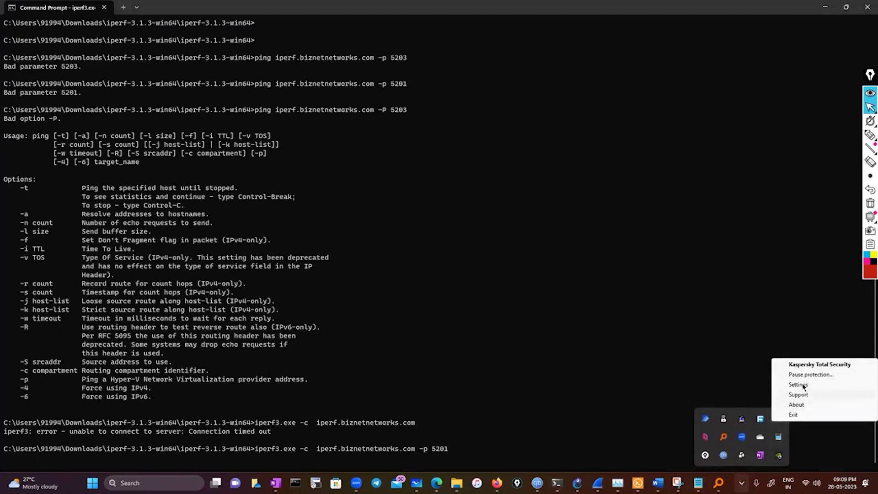
click(645, 376)
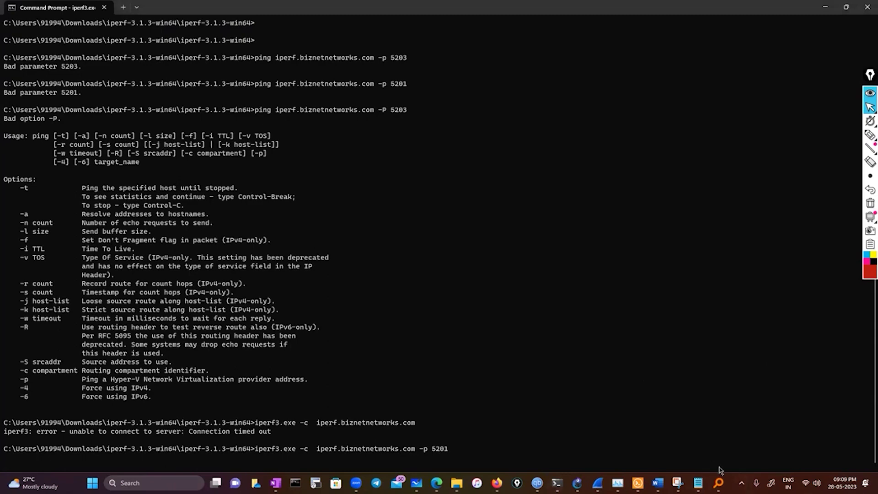
- Open Kaspersky Total Security from the running background apps and bring up its Pause protection dialog
click(741, 483)
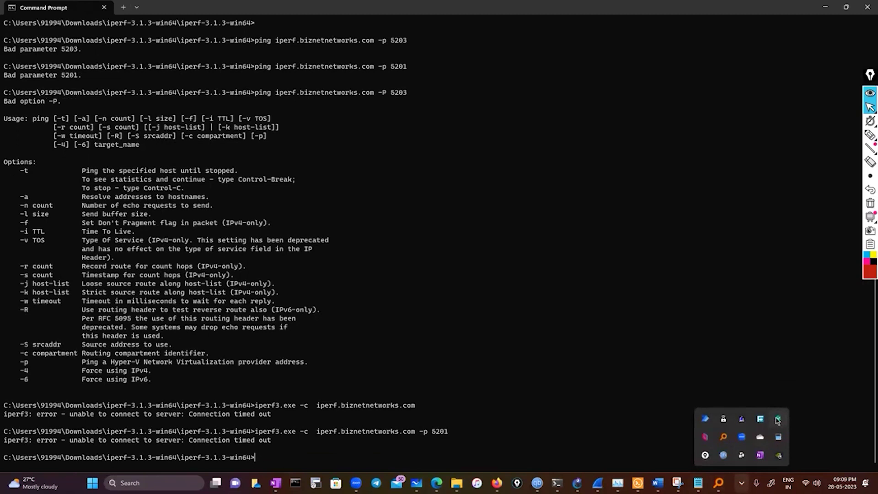
right_click(778, 420)
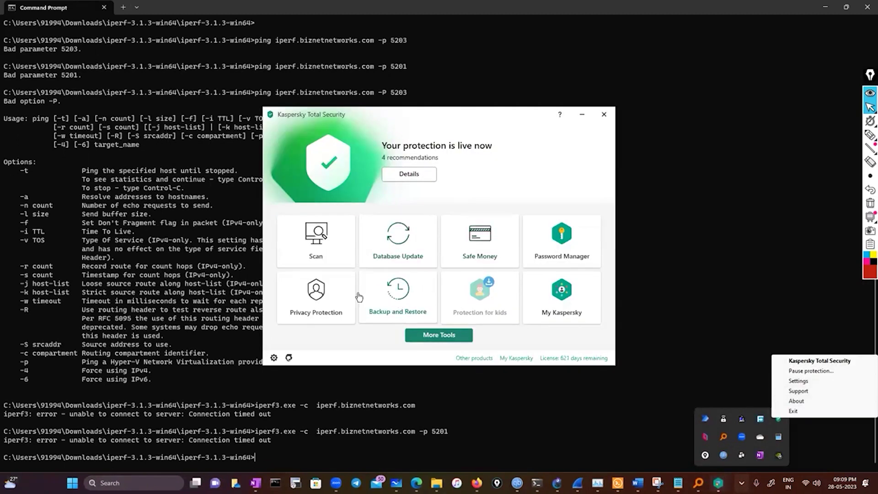
click(795, 371)
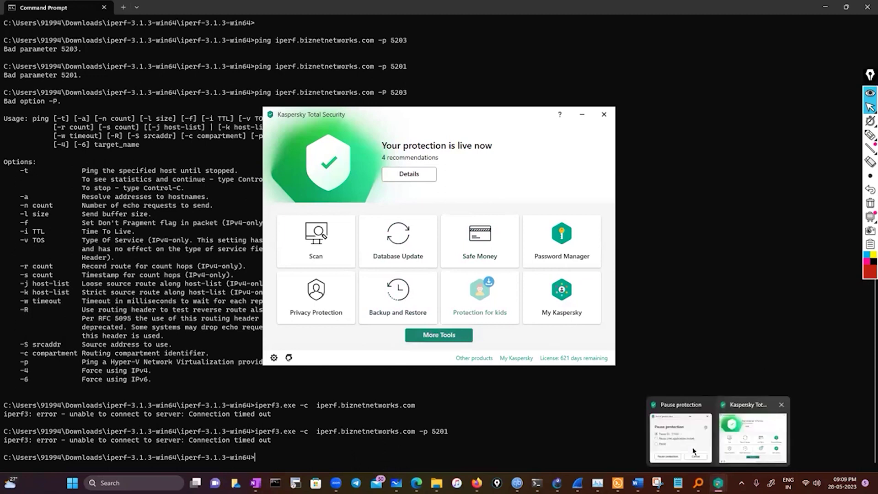
mouse_move(637, 482)
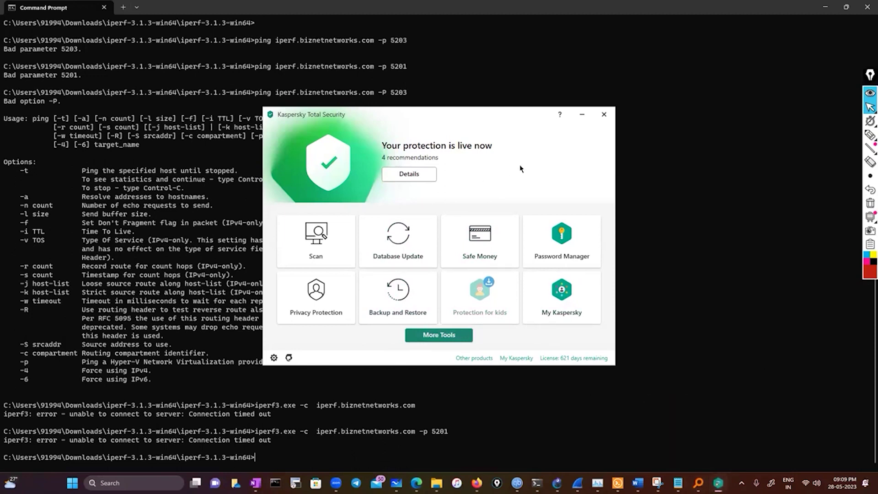
- In Kaspersky's network settings, turn off monitoring all ports for the applications recommended by Kaspersky, and save the change
click(274, 358)
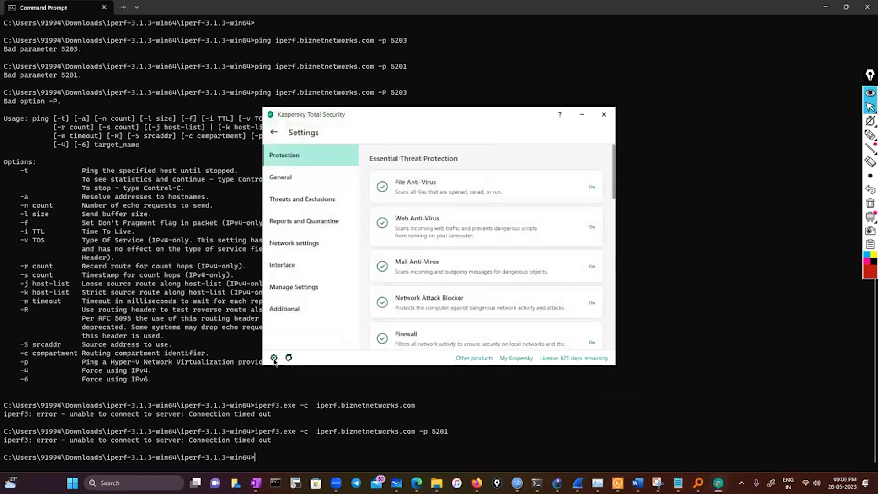
click(295, 179)
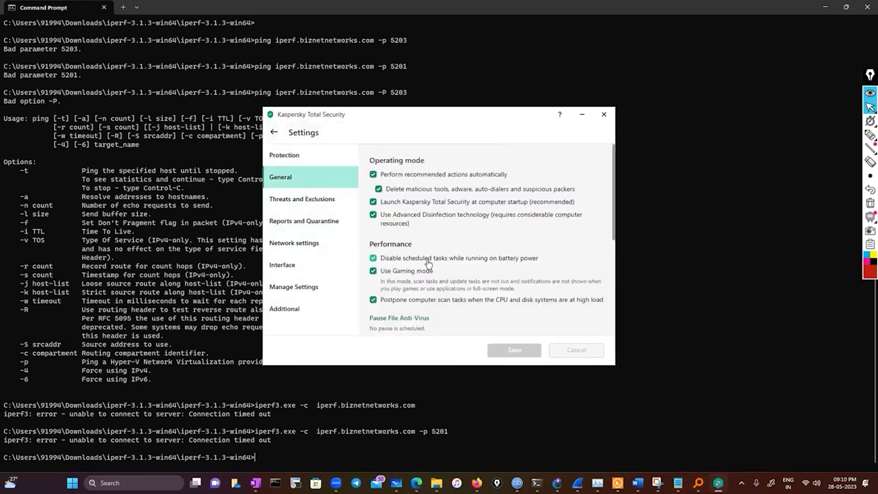
scroll(425, 274, down, 4)
scroll(409, 274, down, 3)
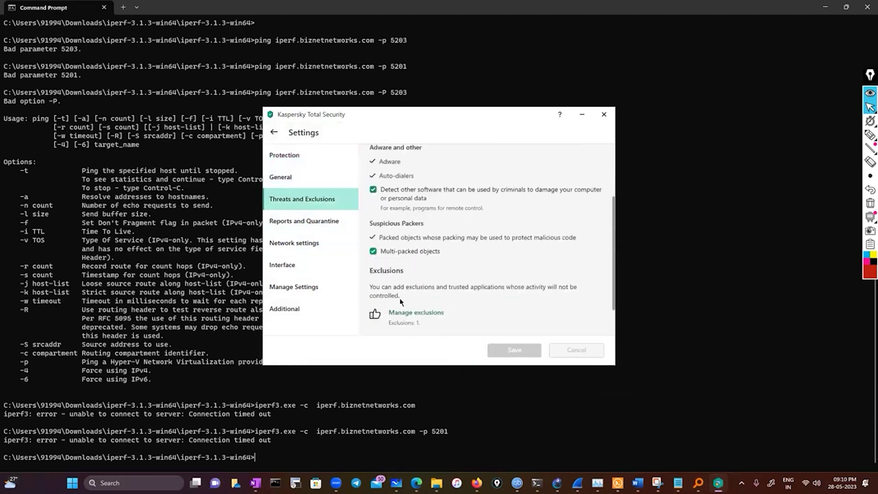
click(287, 296)
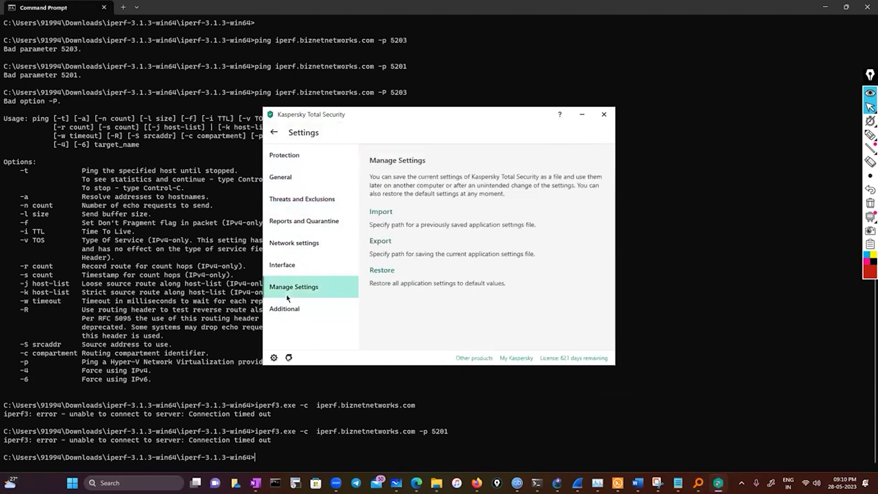
click(291, 247)
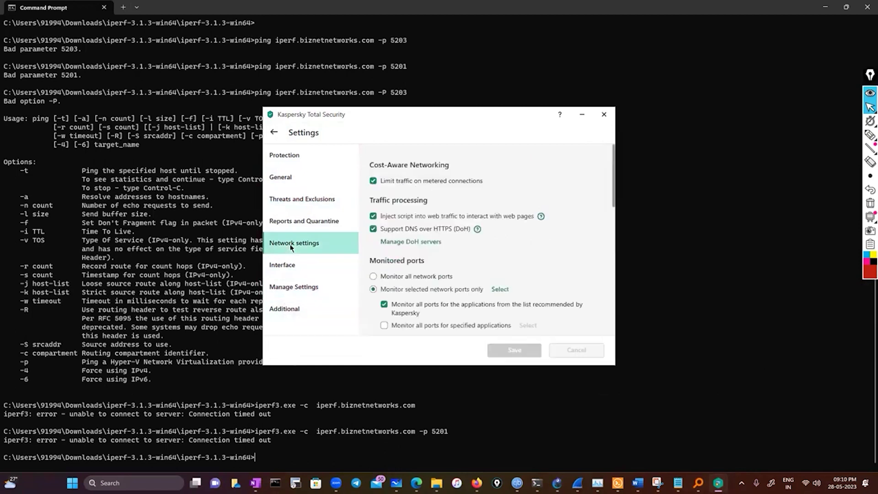
scroll(425, 283, down, 2)
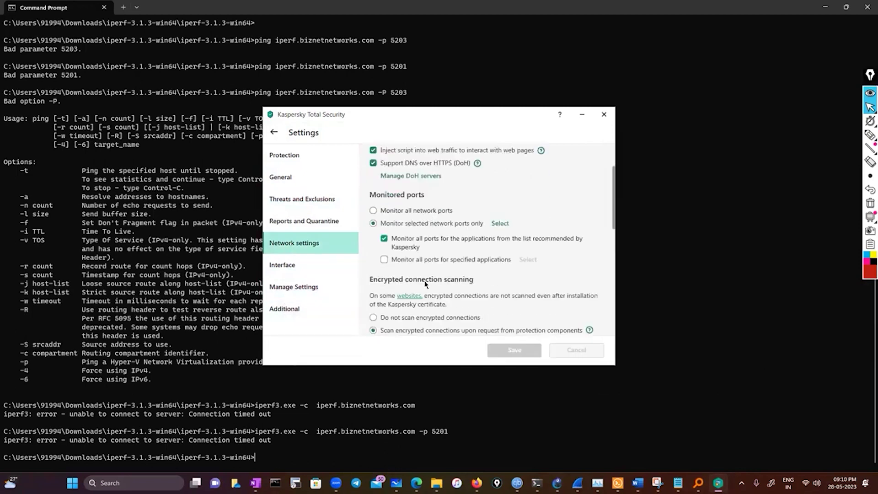
click(385, 240)
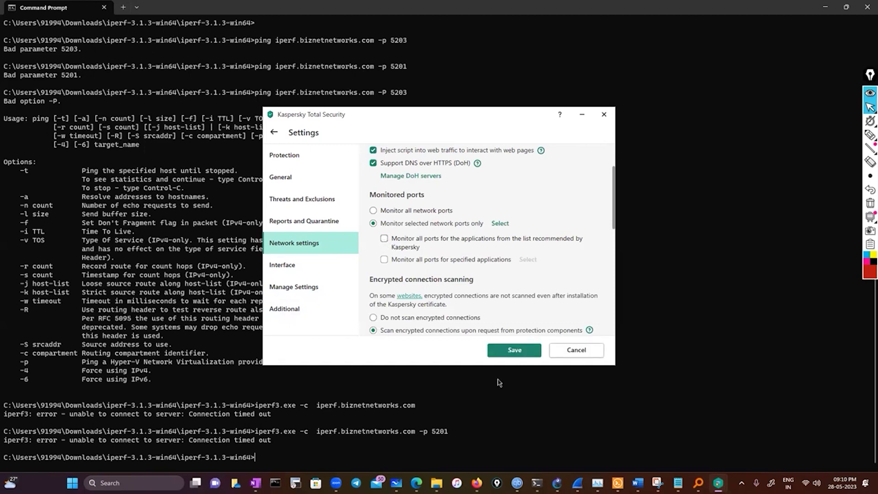
click(516, 352)
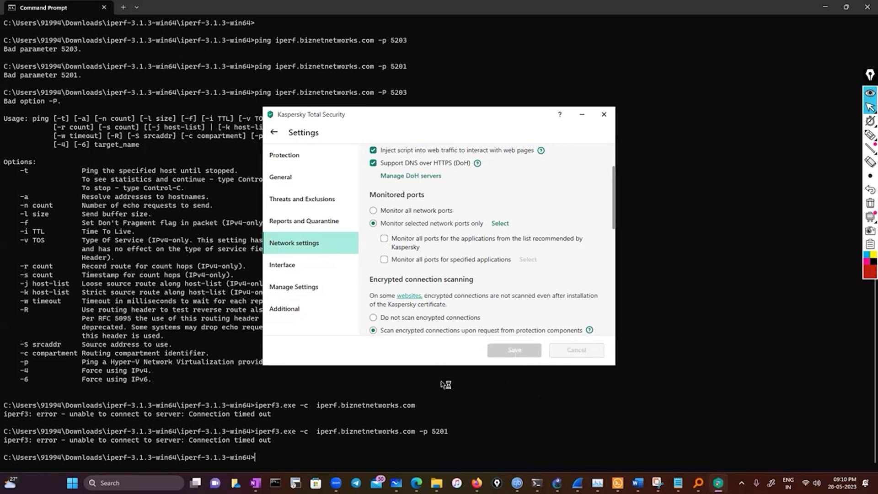
- Leave the network settings without saving the further change and open the Protection settings
click(411, 242)
click(295, 176)
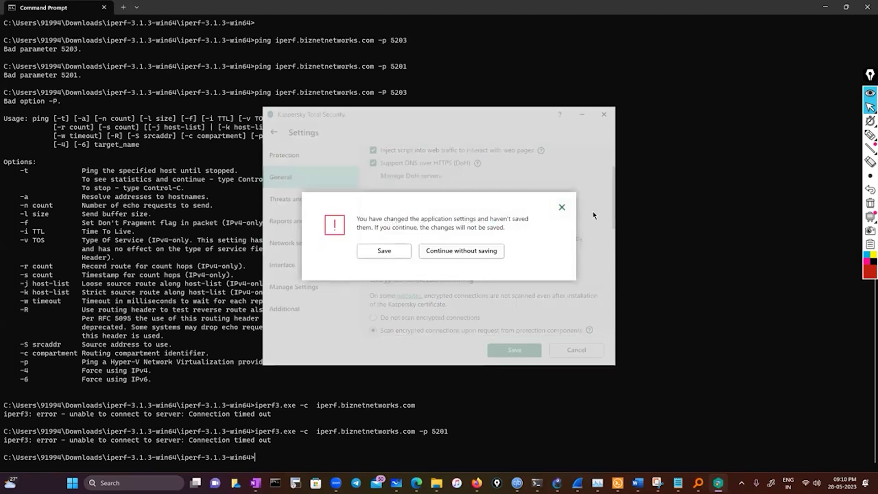
click(562, 207)
click(272, 157)
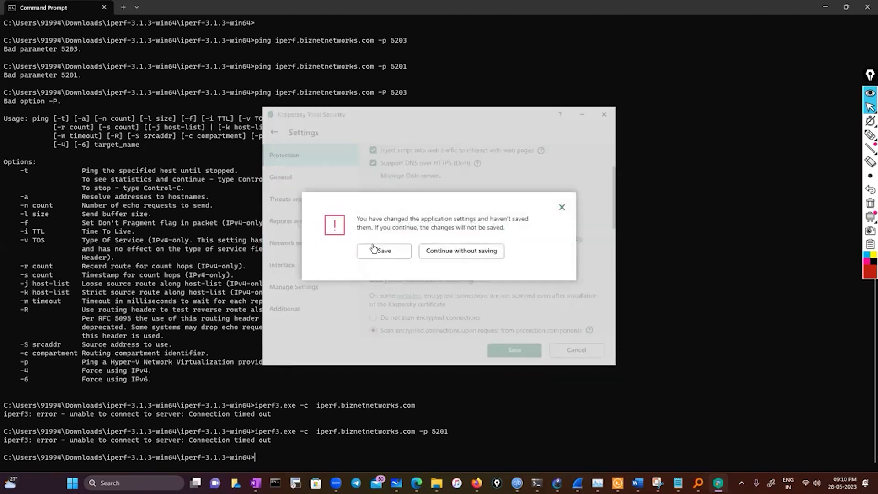
click(461, 251)
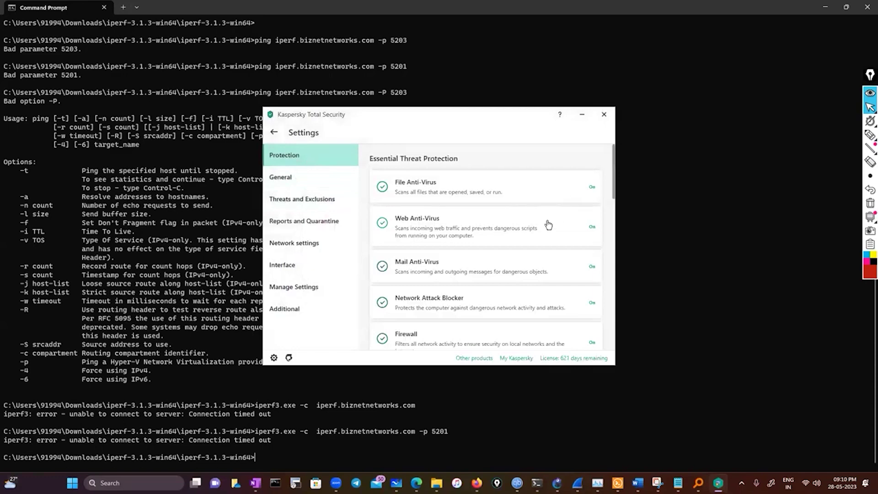
- Check the Web Anti-Virus settings and the list of protection components, then turn off File Anti-Virus and save the change
click(593, 230)
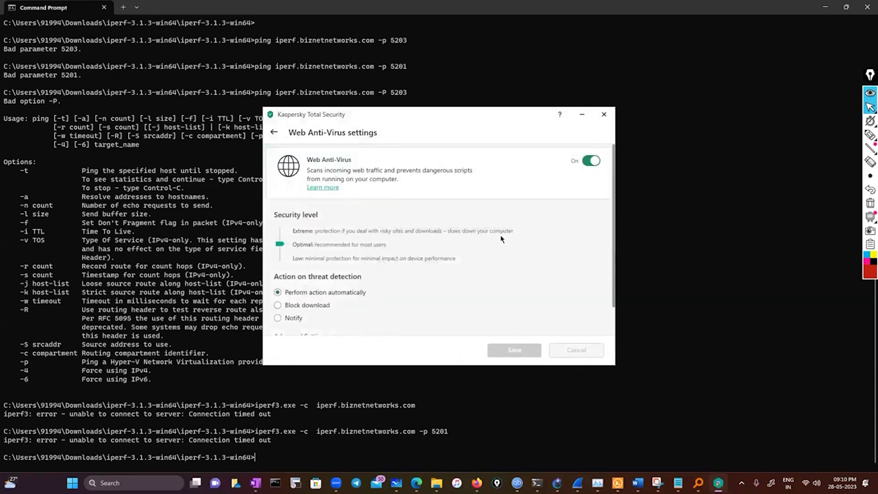
key(Escape)
scroll(485, 302, down, 10)
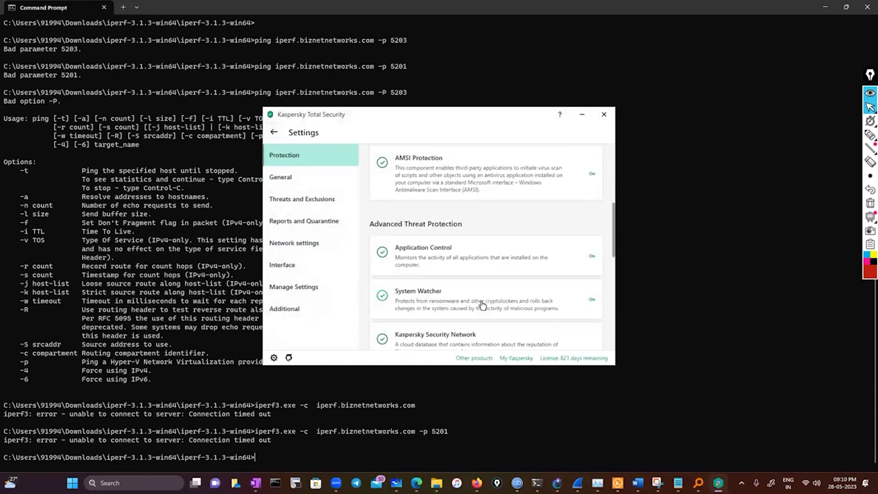
scroll(481, 320, up, 10)
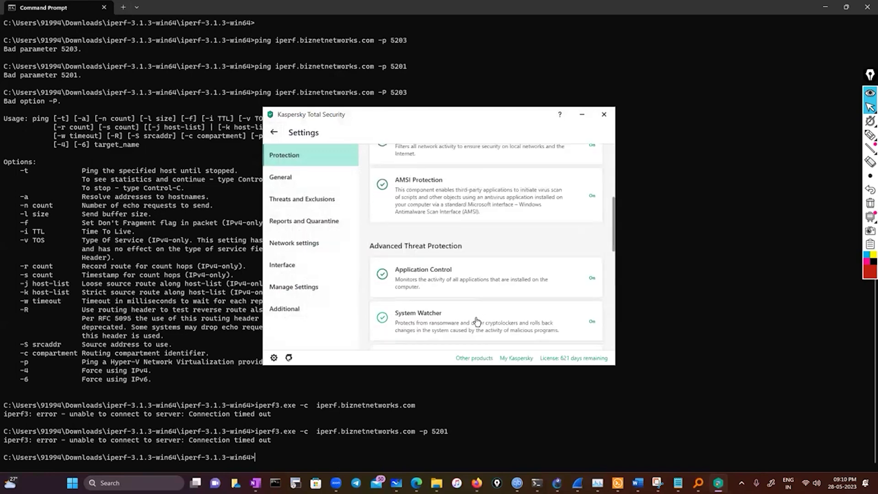
click(592, 192)
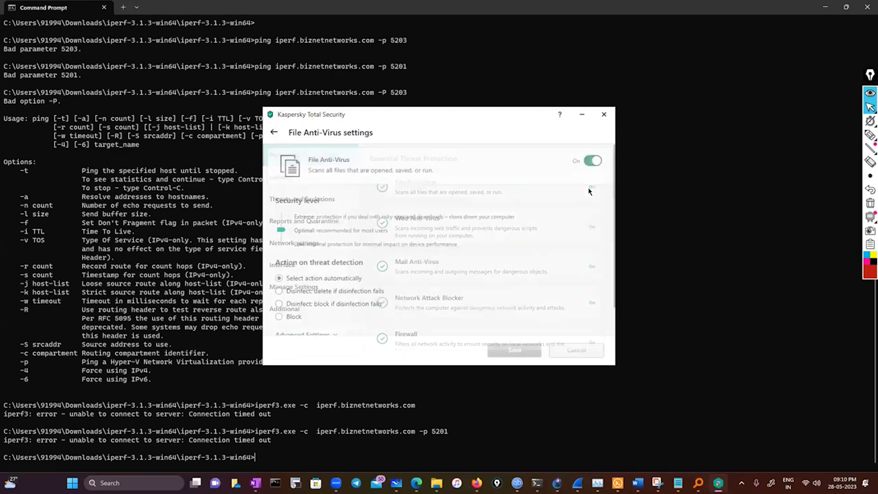
click(592, 169)
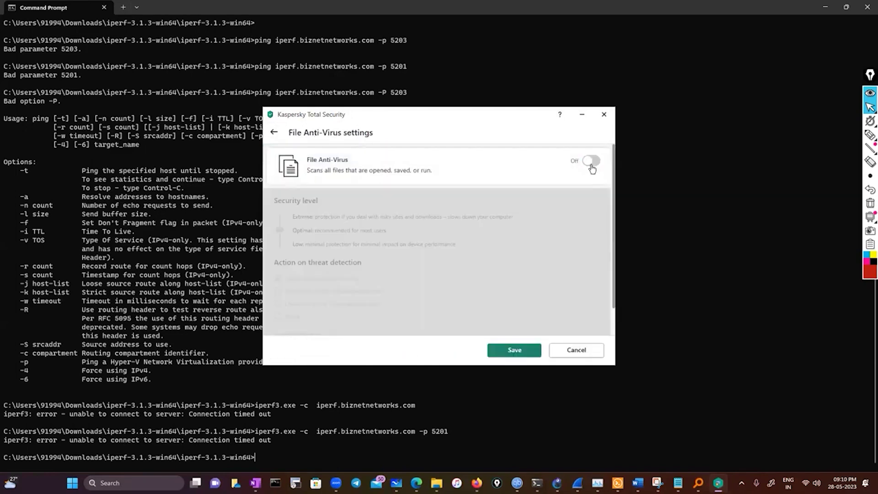
click(274, 132)
click(384, 251)
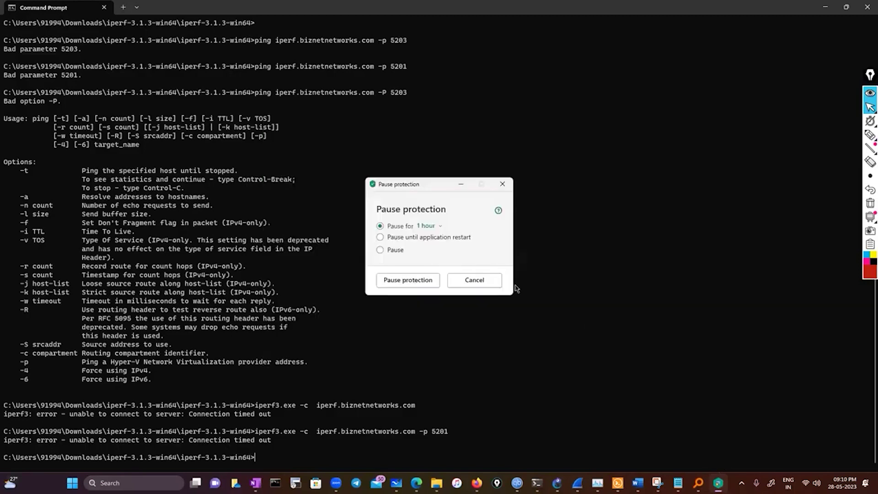
- Pause Kaspersky protection for 1 hour and rerun the iperf3 client against iperf.biznetnetworks.com with -p 5201
click(412, 283)
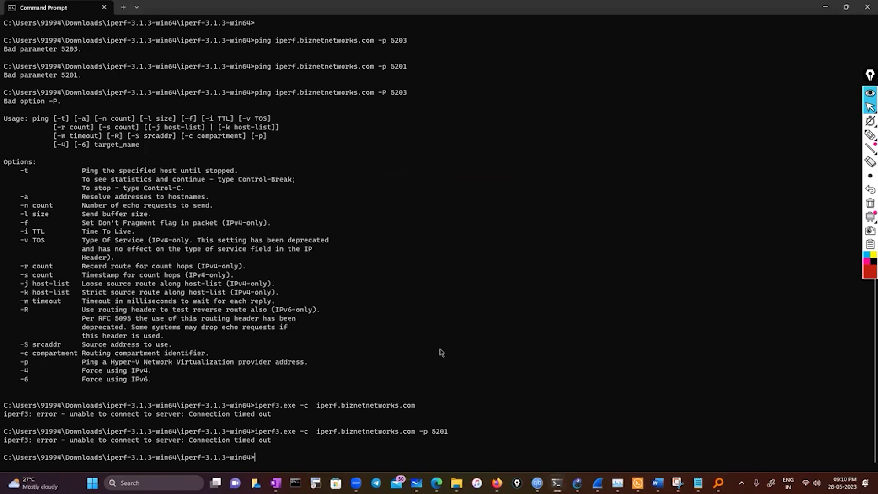
key(Up)
key(Return)
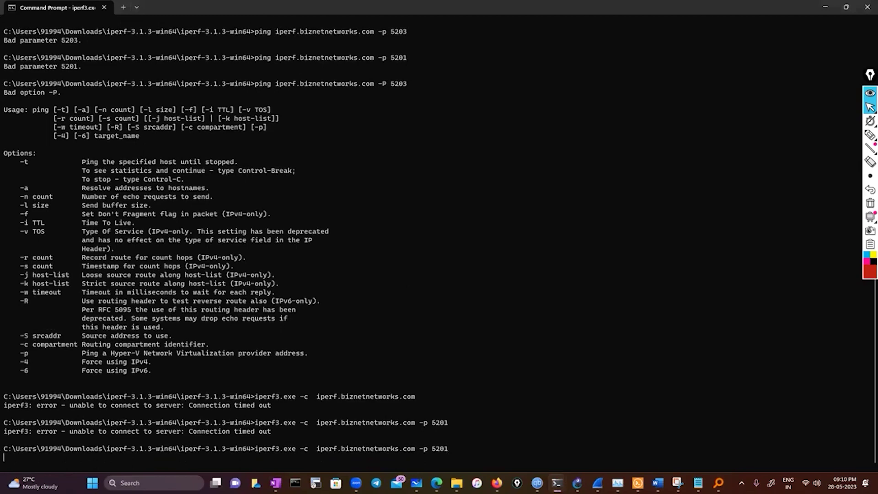
- Switch to the live Wi-Fi capture in Wireshark and inspect the TCP retransmission sent to iperf.biznetnetworks.com
mouse_move(678, 483)
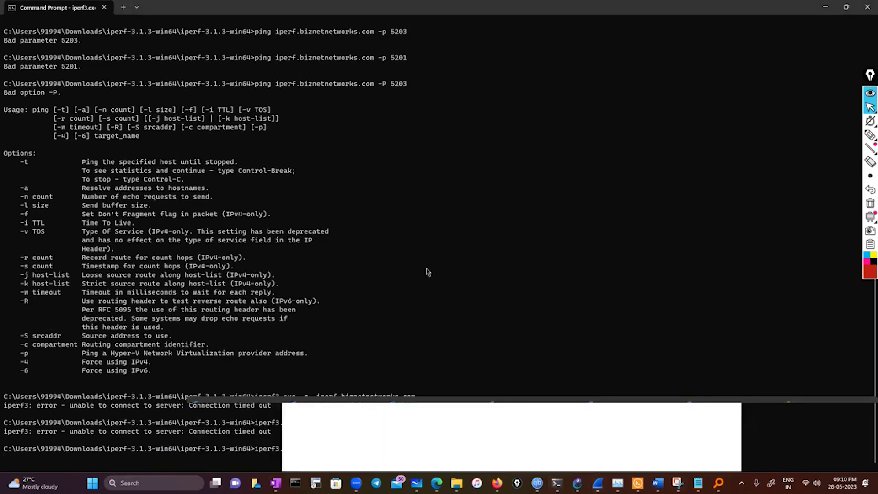
key(alt+Tab)
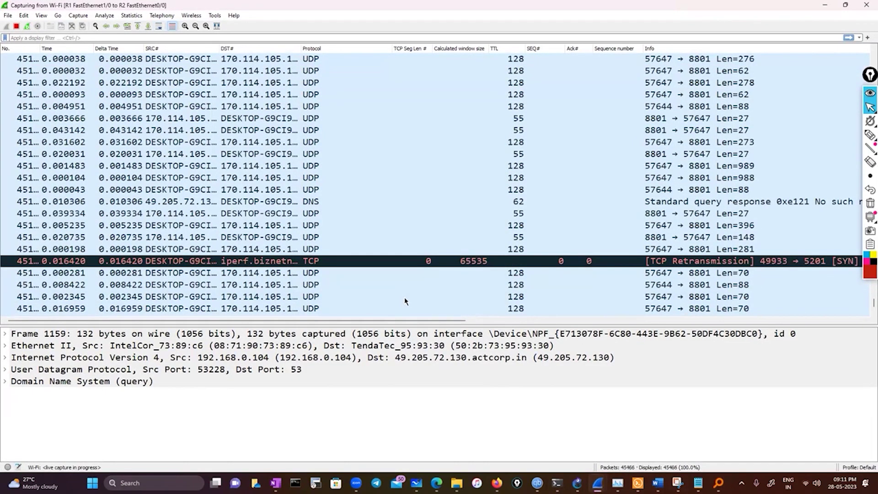
click(207, 262)
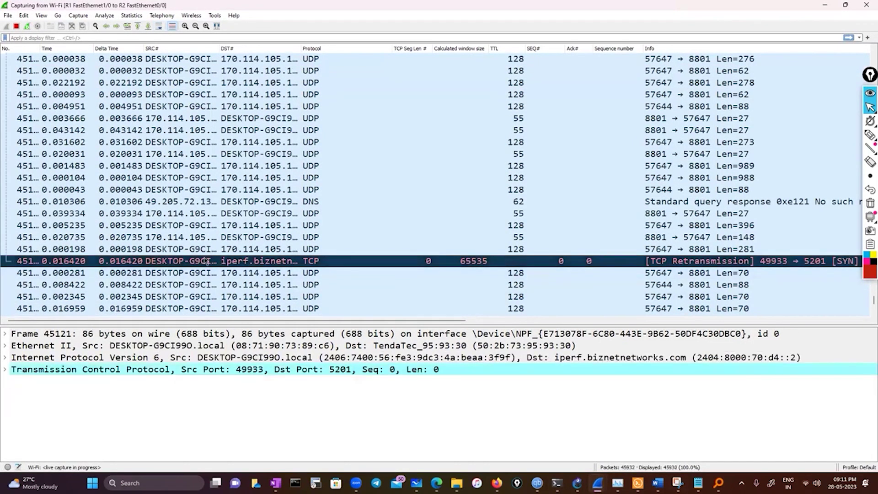
scroll(349, 254, down, 8)
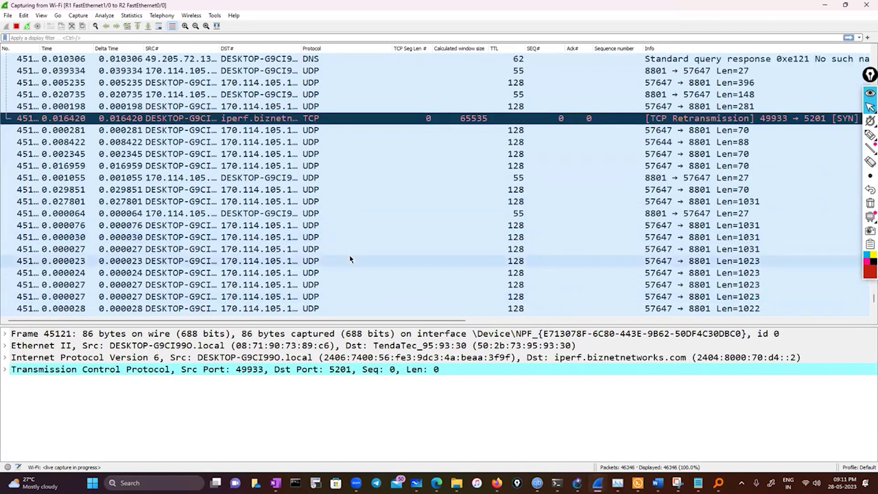
scroll(352, 260, down, 6)
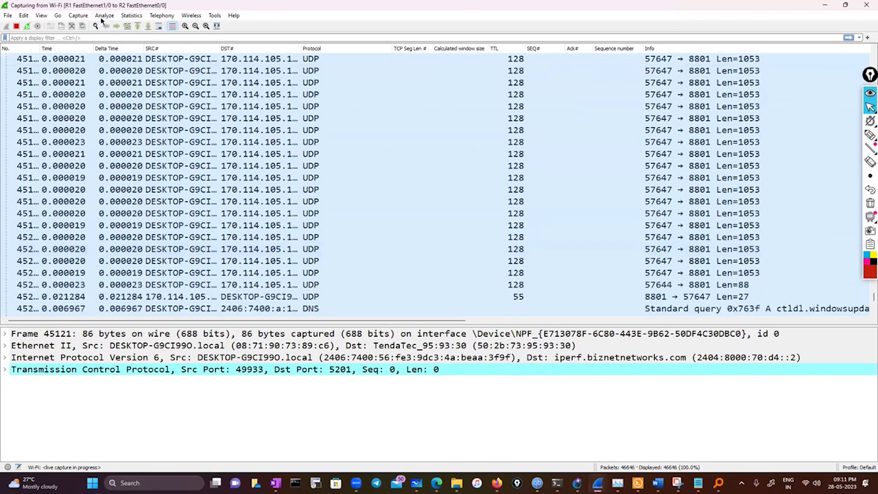
- View the Time Sequence (Stevens) TCP stream graph for the selected iperf stream, then return to the packet list
click(135, 17)
mouse_move(179, 253)
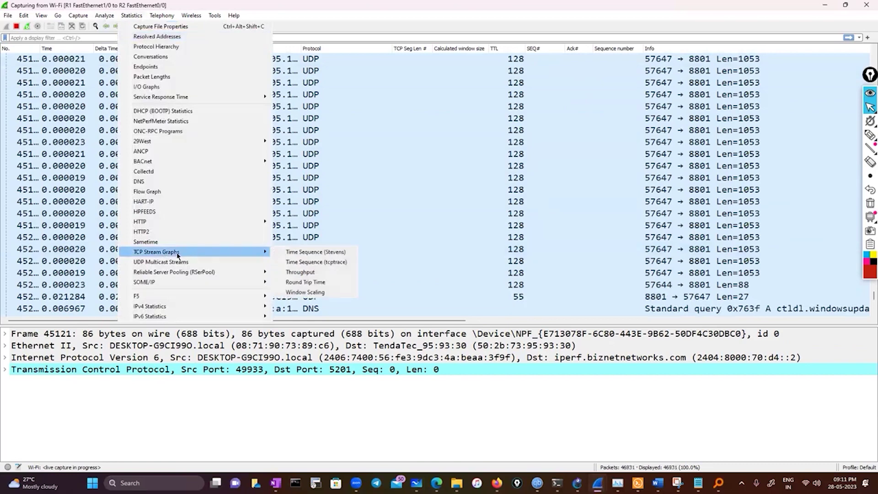
click(323, 255)
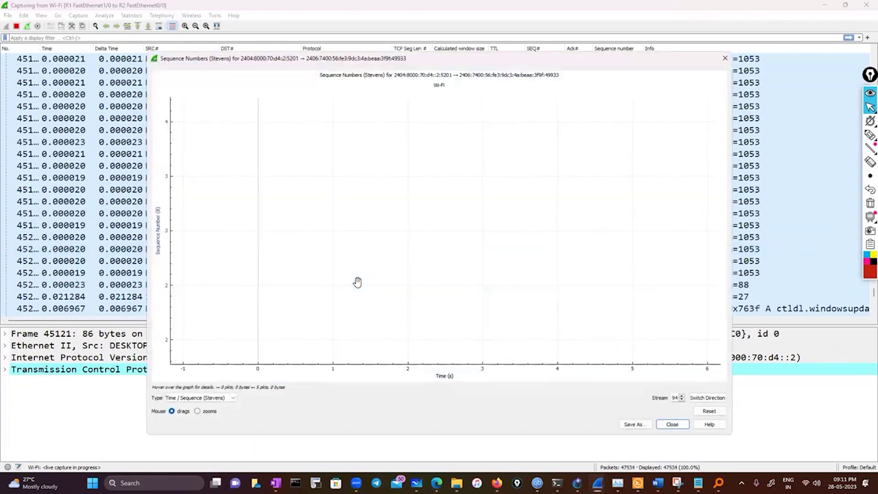
click(111, 225)
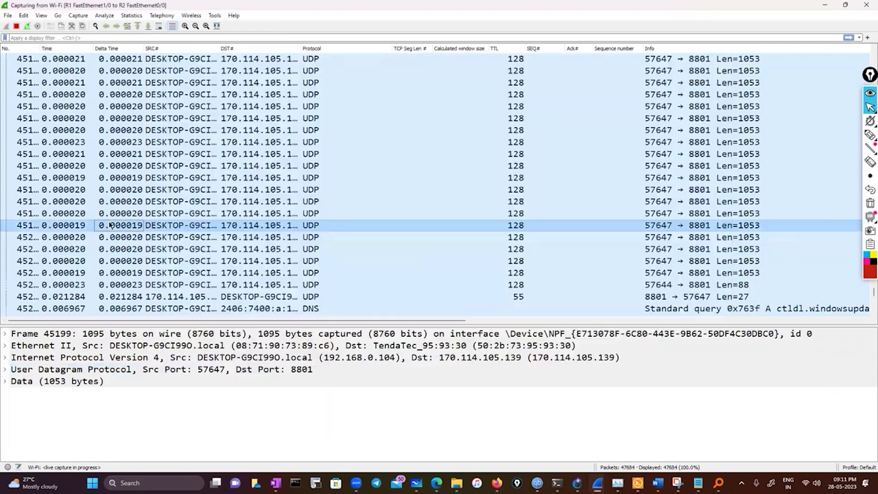
- Select the HTTP GET packet sent to cs11.wpc.v0cdn.net and widen the destination column to fit the full host names
click(110, 166)
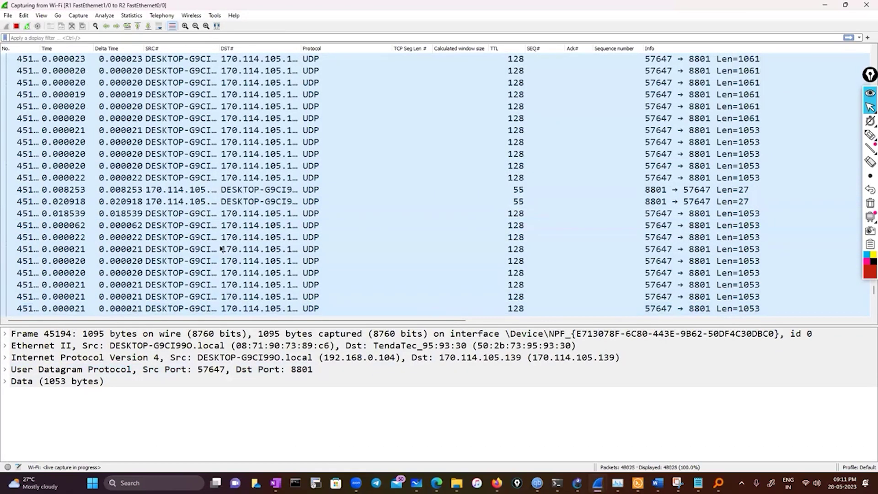
scroll(221, 251, down, 7)
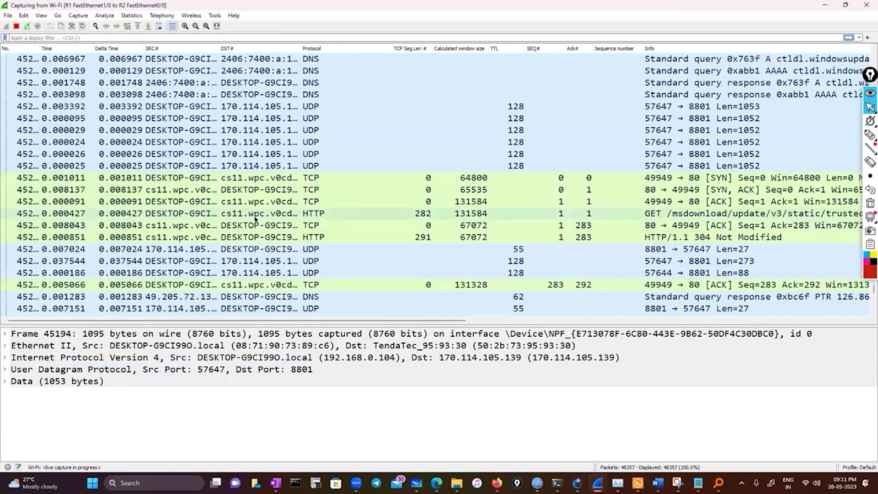
click(257, 216)
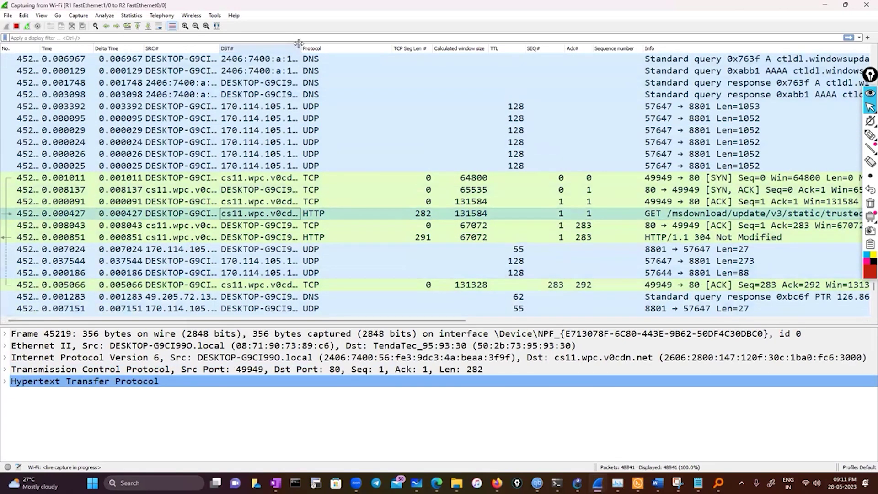
drag(298, 43, 336, 46)
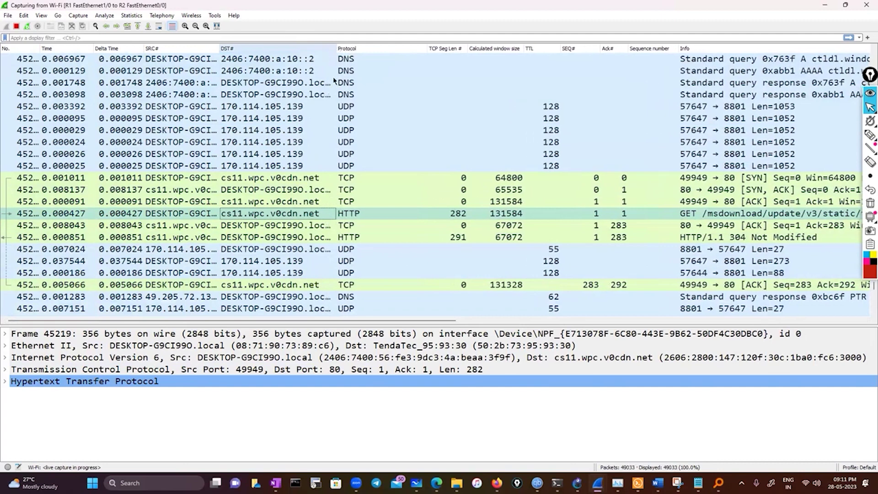
- Inspect the SYN, ACK packet received from cs11.wpc.v0cdn.net, including its full Info column
click(301, 191)
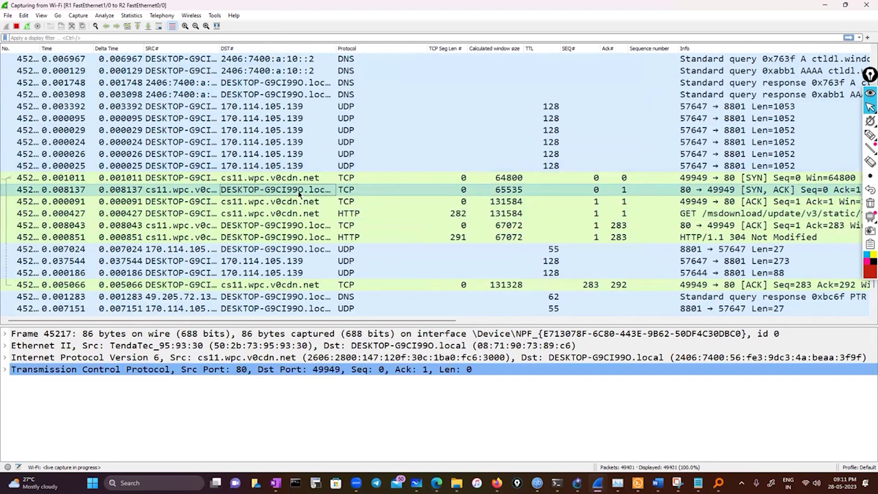
click(42, 16)
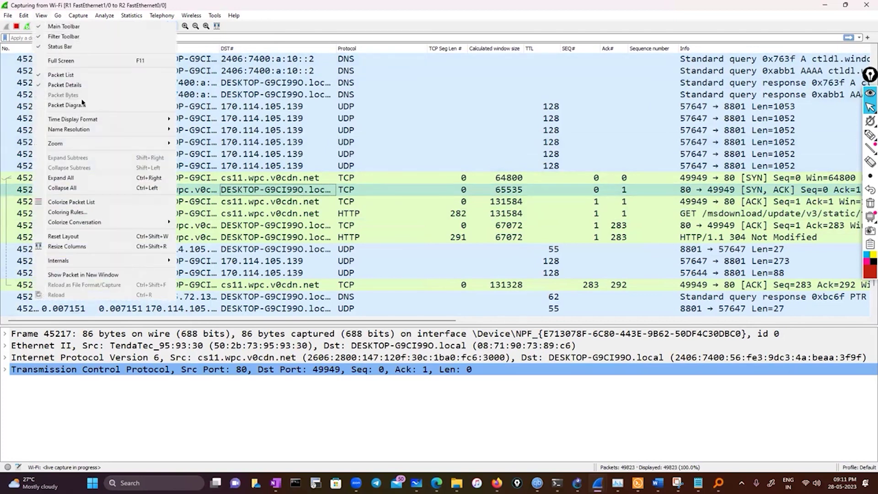
key(Escape)
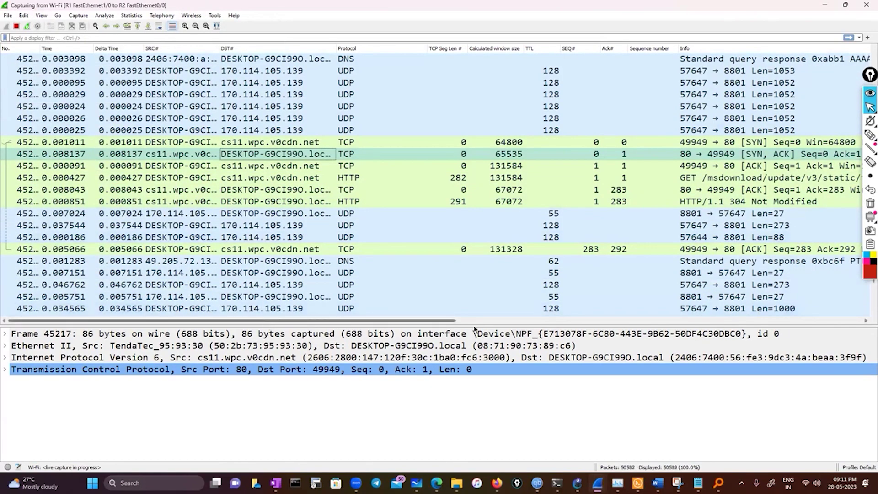
scroll(474, 329, right, 10)
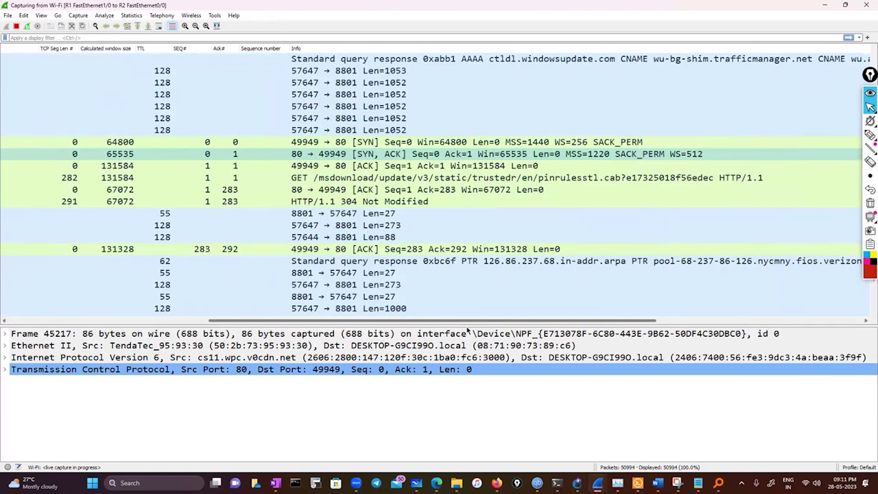
scroll(468, 328, left, 9)
- View the Time Sequence (Stevens) graph for the ACK packet that cs11.wpc.v0cdn.net sent after the HTTP GET, then close it
click(284, 178)
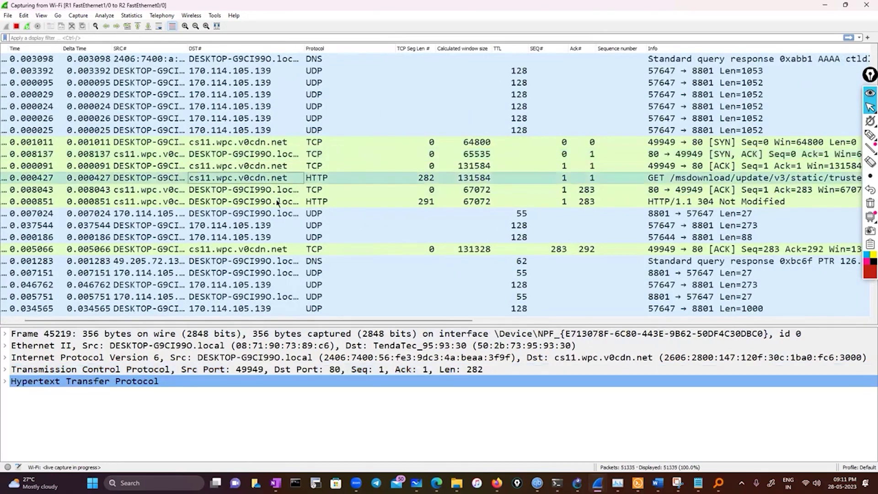
click(280, 191)
click(130, 16)
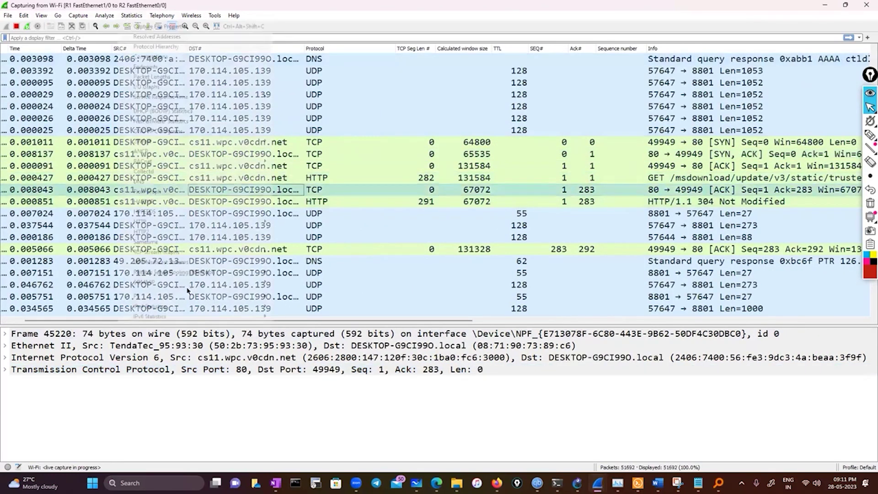
mouse_move(178, 252)
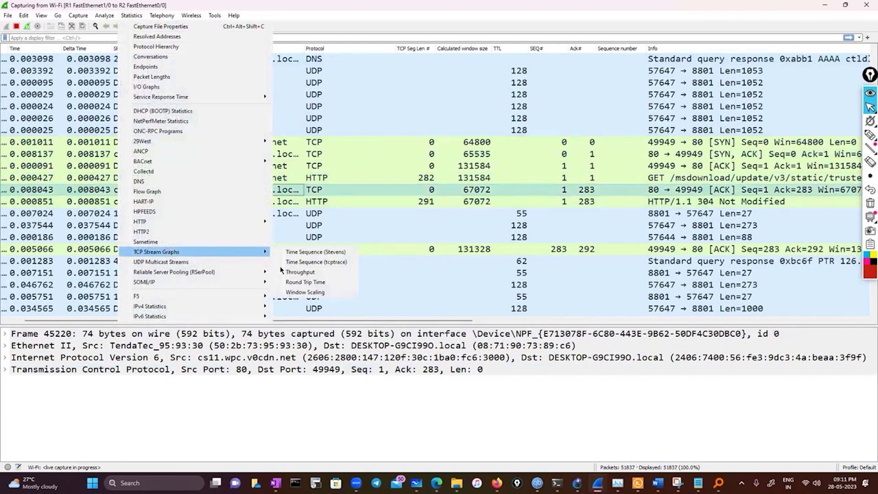
click(302, 255)
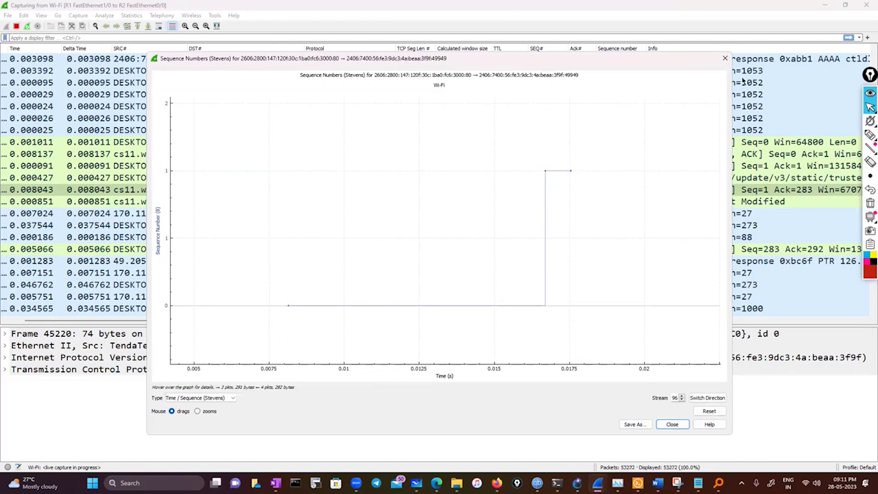
click(673, 425)
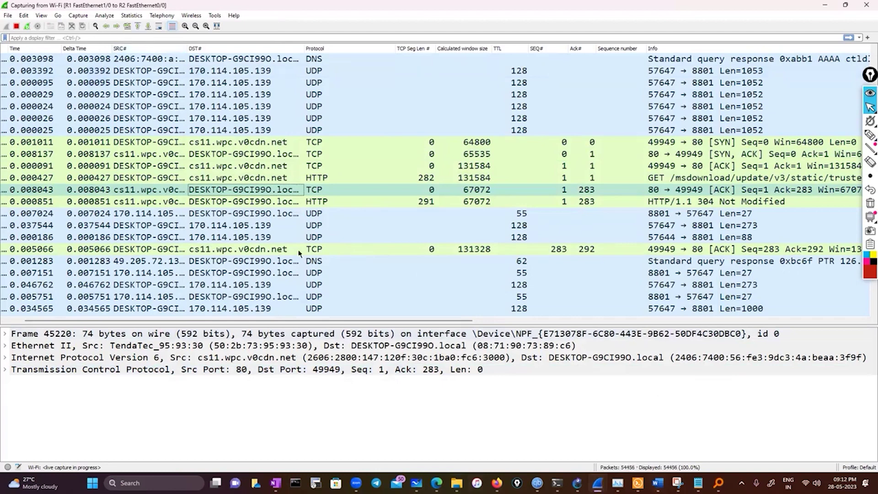
- Locate the first TCP Zero Window segment packet through Expert Information, then close the Expert Information window
click(7, 467)
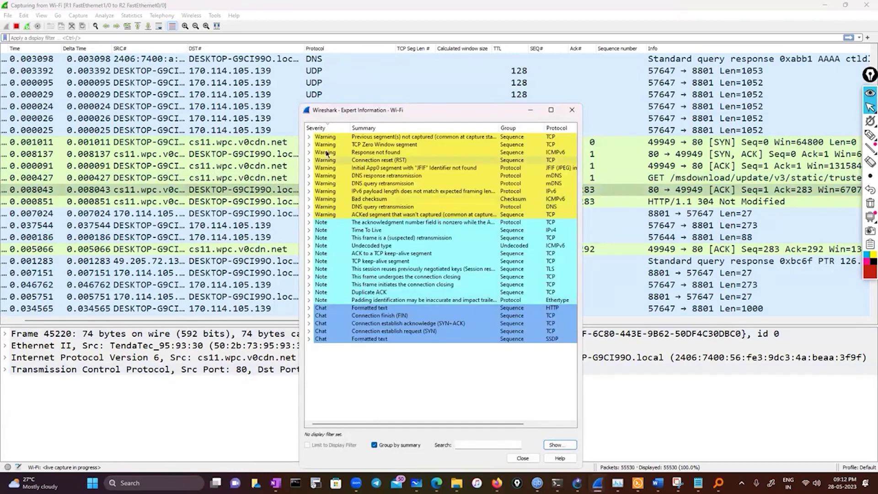
click(309, 145)
click(370, 152)
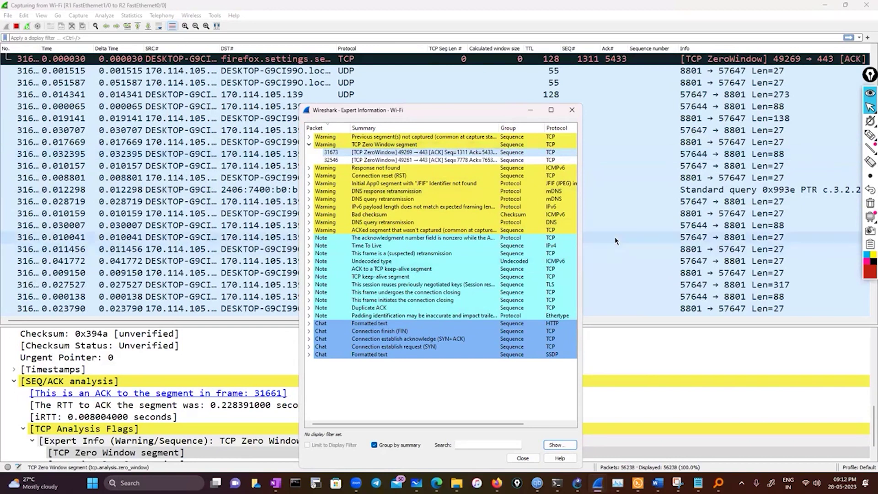
scroll(616, 241, up, 2)
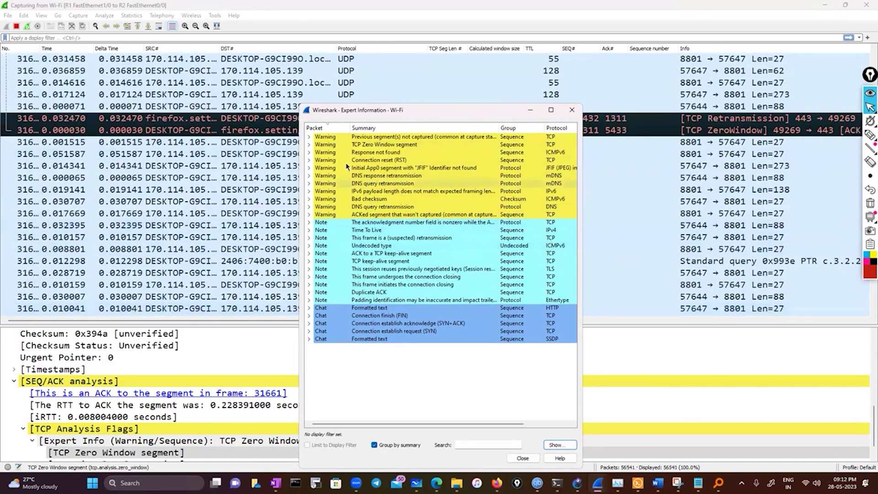
key(Escape)
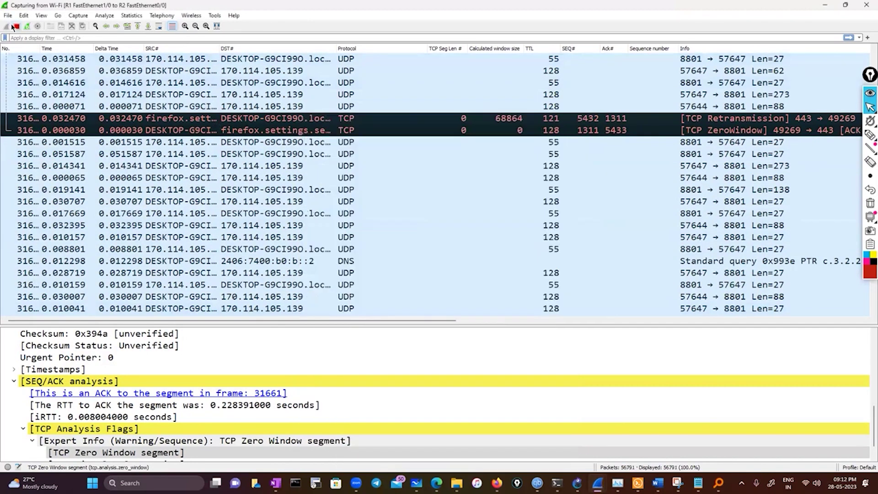
- Stop the live Wi-Fi capture and locate the second TCP Zero Window segment packet through Expert Information
key(ctrl+e)
click(6, 468)
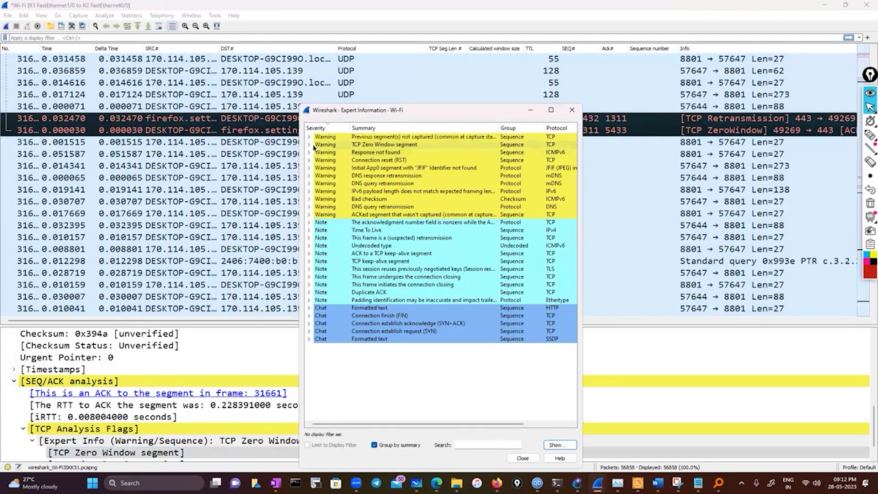
click(393, 160)
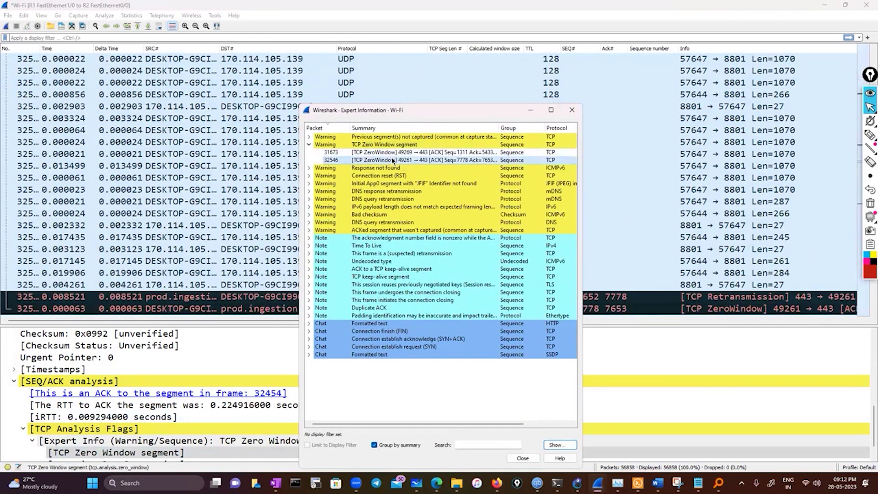
drag(430, 114, 380, 69)
- Prepare the display filter tcp.analysis.zero_window from the first zero window packet, apply it, and copy the filter expression
right_click(328, 110)
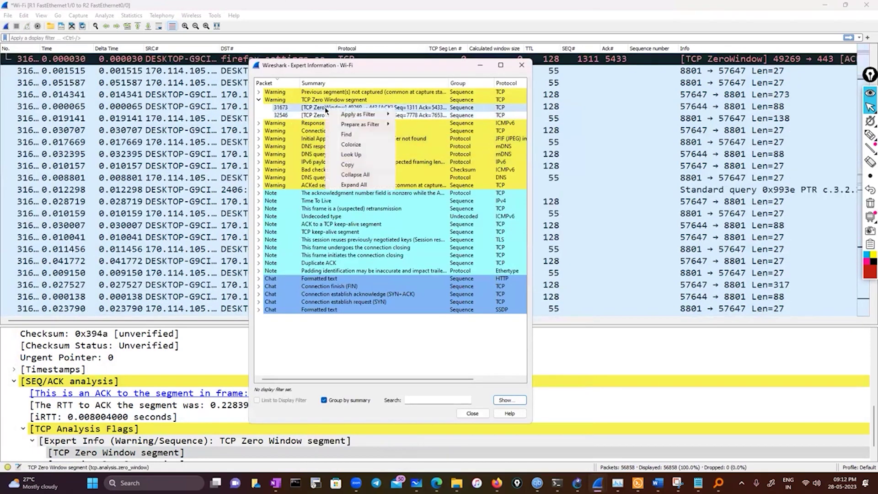
mouse_move(336, 125)
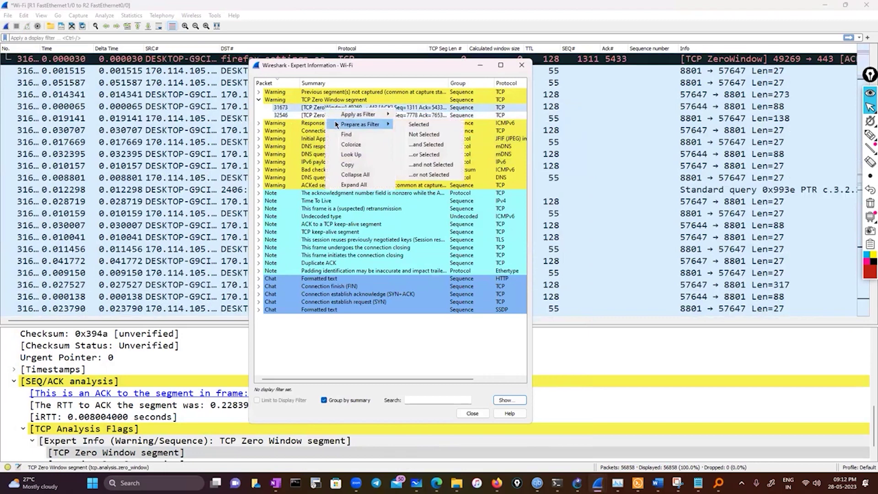
click(435, 125)
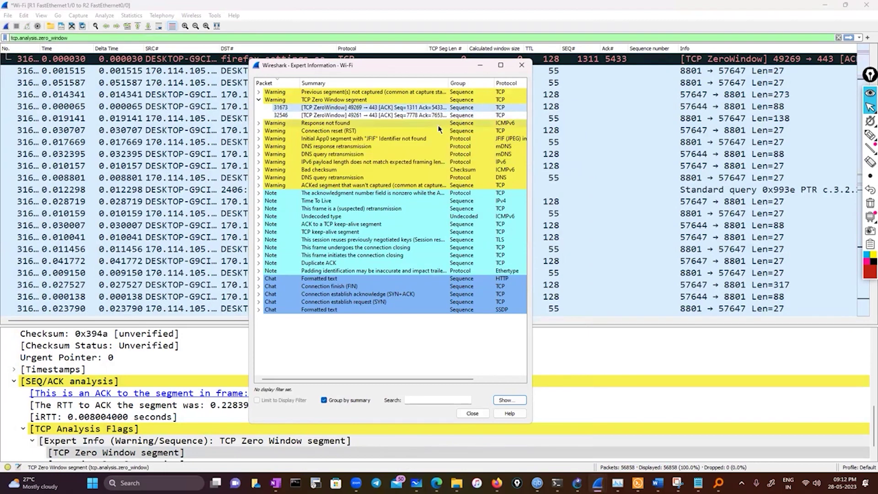
click(135, 39)
key(Return)
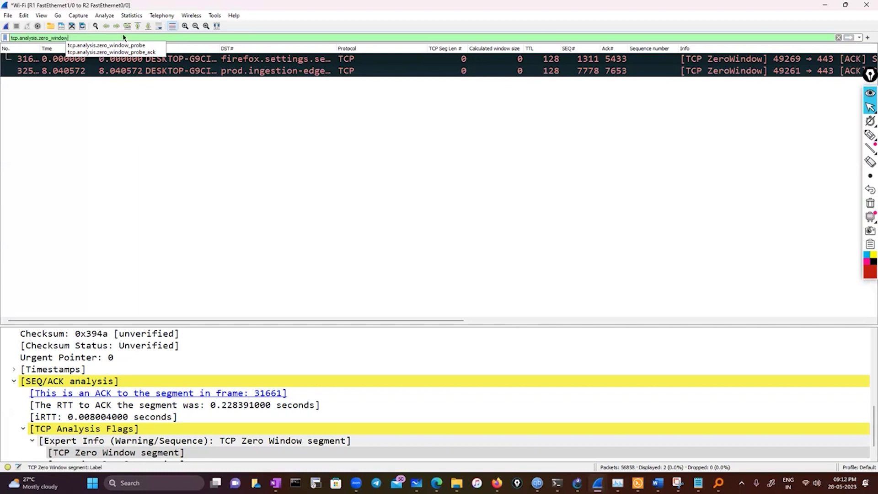
drag(69, 39, 6, 38)
right_click(13, 38)
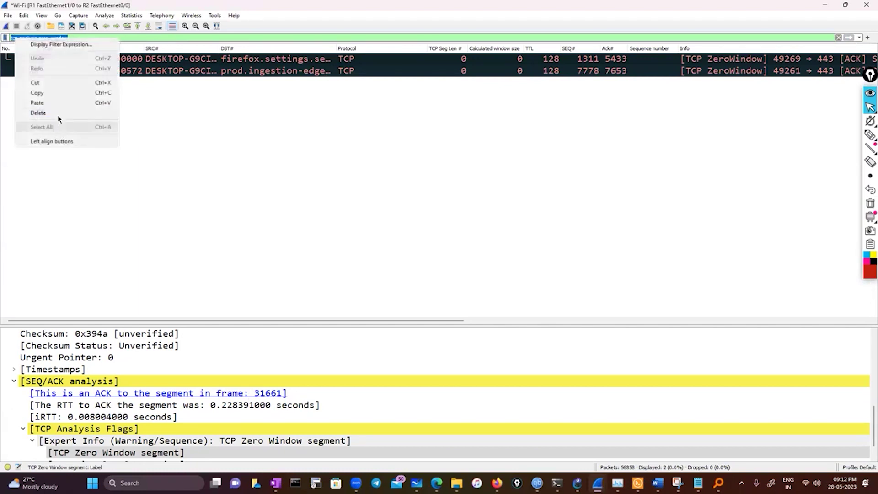
click(57, 94)
- View the Time Sequence (Stevens) graph for the first filtered zero window packet, then close it
click(107, 15)
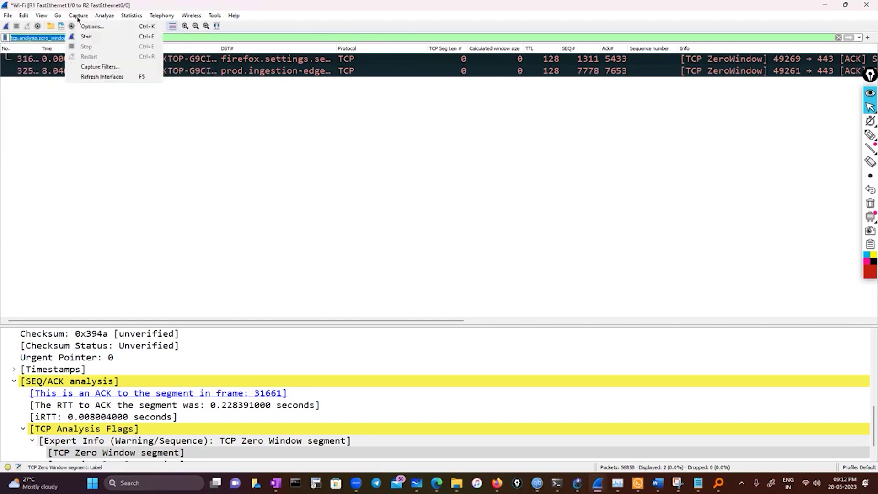
mouse_move(139, 20)
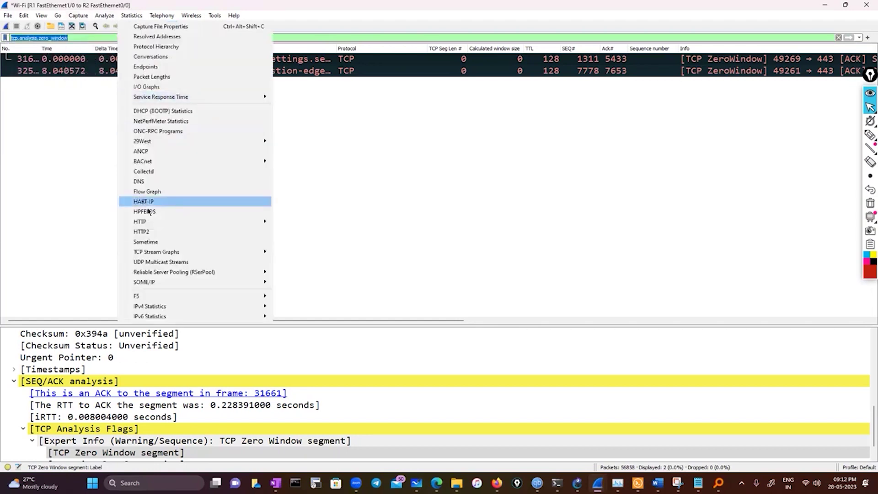
mouse_move(153, 252)
click(310, 256)
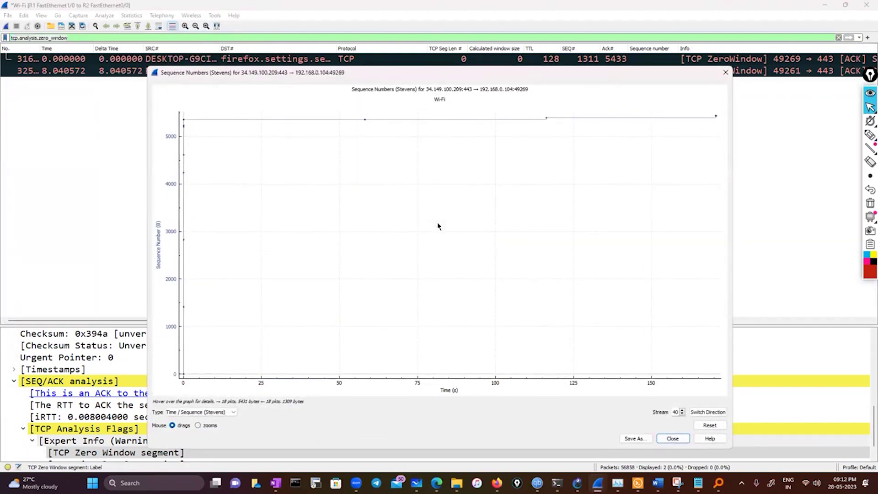
click(105, 75)
- Examine the zero window packet's TCP header details and select its Stream index field
scroll(88, 408, down, 1)
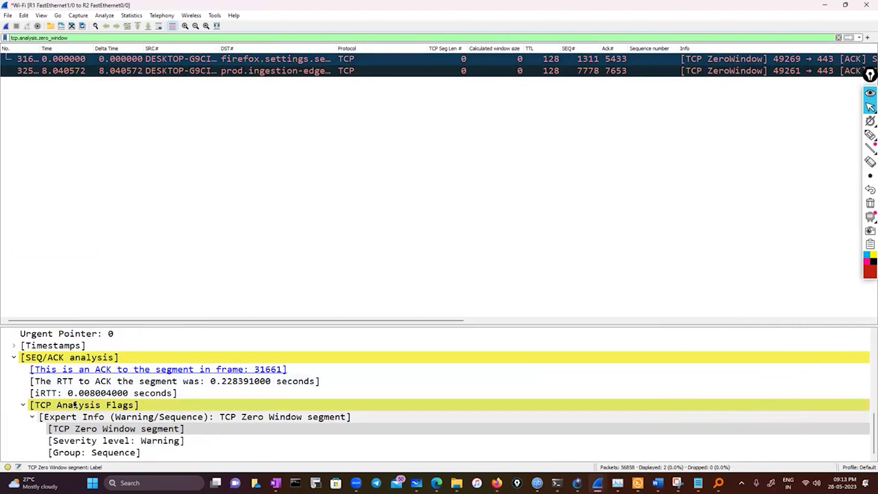
scroll(74, 404, up, 3)
scroll(74, 404, up, 2)
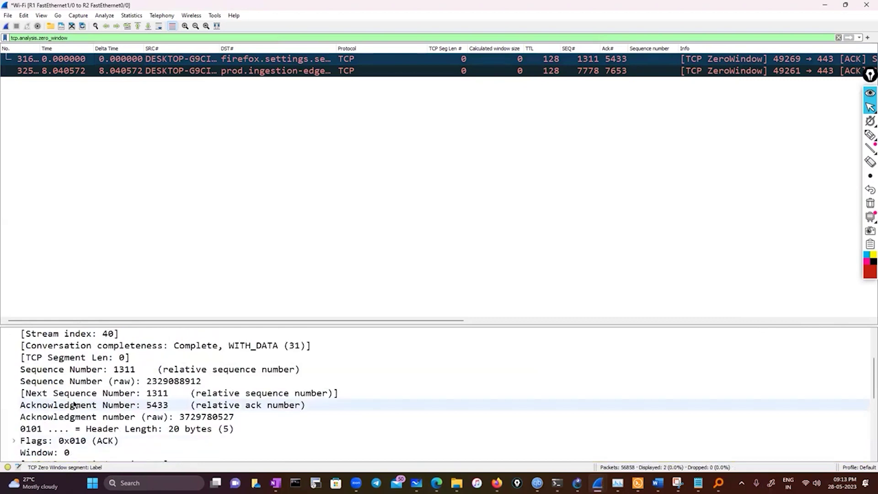
scroll(74, 405, up, 1)
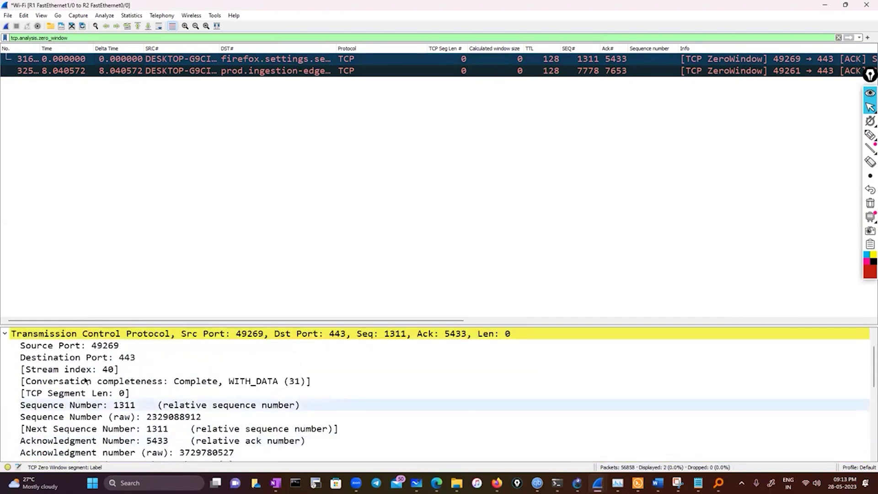
click(86, 372)
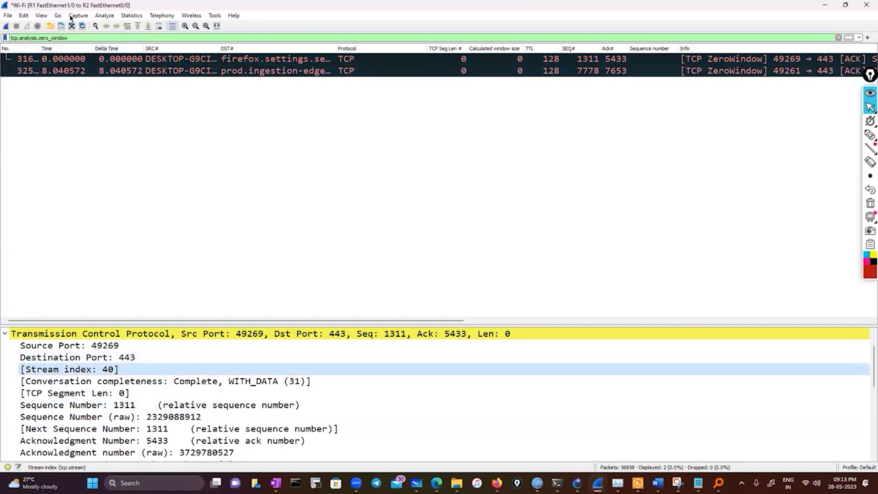
- Reopen the Time Sequence (Stevens) graph for stream 40 and pan the plot to expose the vertical rise at time 0
click(74, 17)
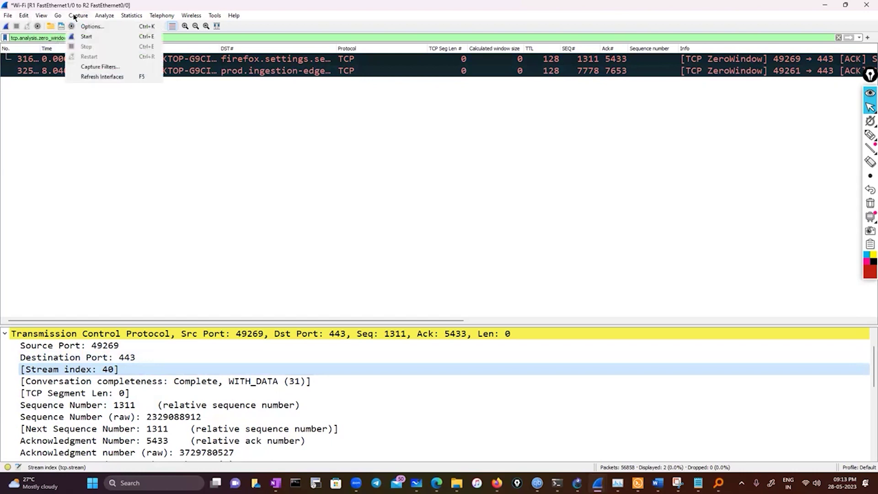
mouse_move(99, 18)
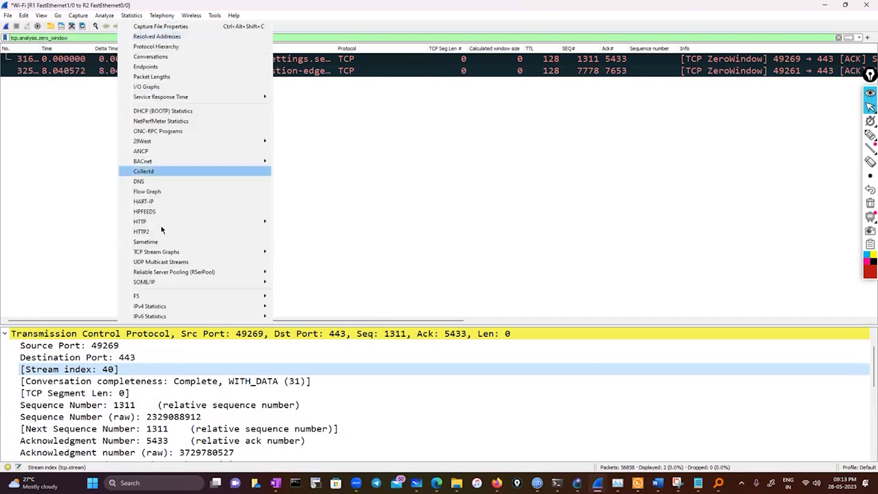
mouse_move(256, 252)
click(302, 252)
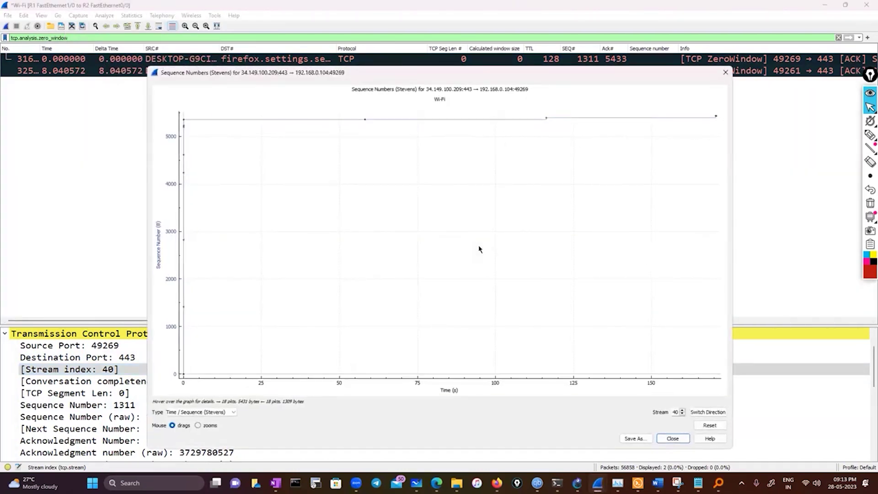
double_click(676, 412)
drag(293, 113, 286, 245)
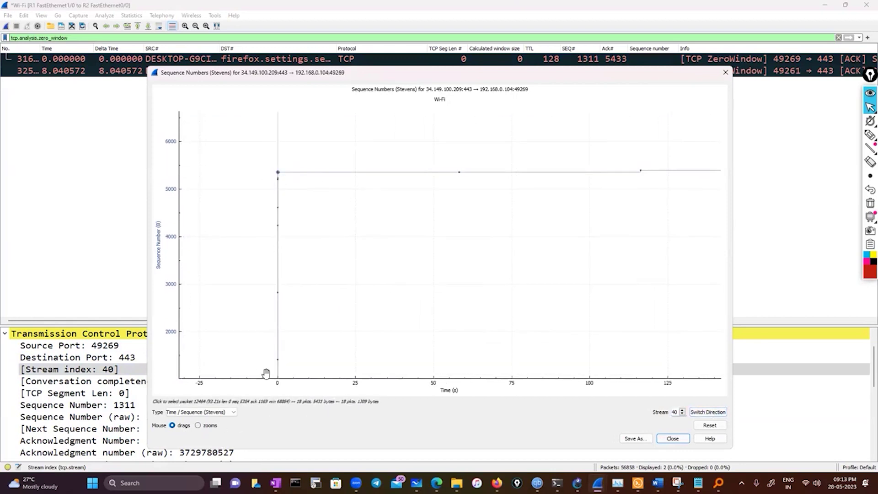
- Set the graph's mouse mode to zooms, magnify the area around time 0, and close the graph
click(197, 425)
drag(239, 151, 379, 219)
drag(271, 168, 417, 265)
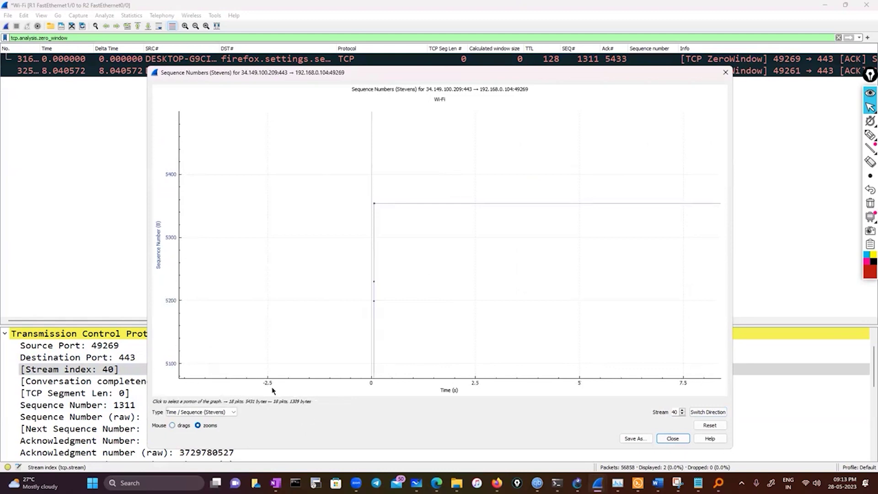
click(726, 72)
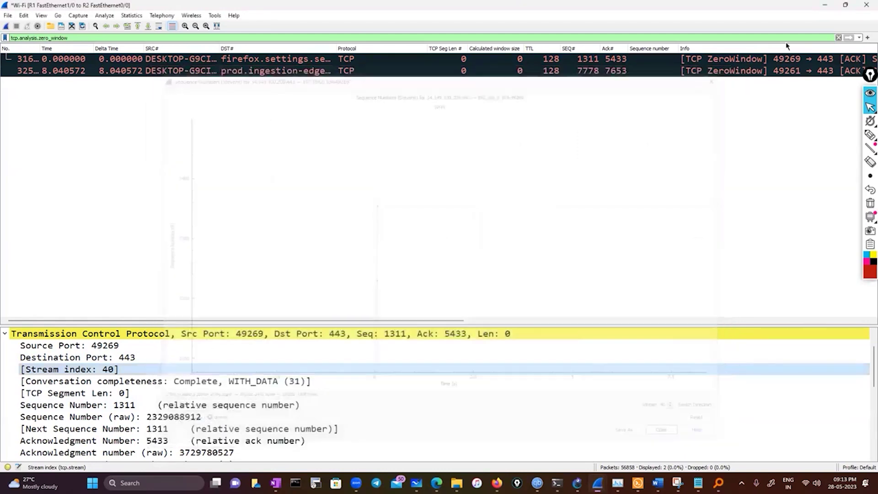
- Clear the display filter and switch to the Command Prompt to rerun iperf3.exe as client to iperf.biznetnetworks.com with -p 5201
click(838, 37)
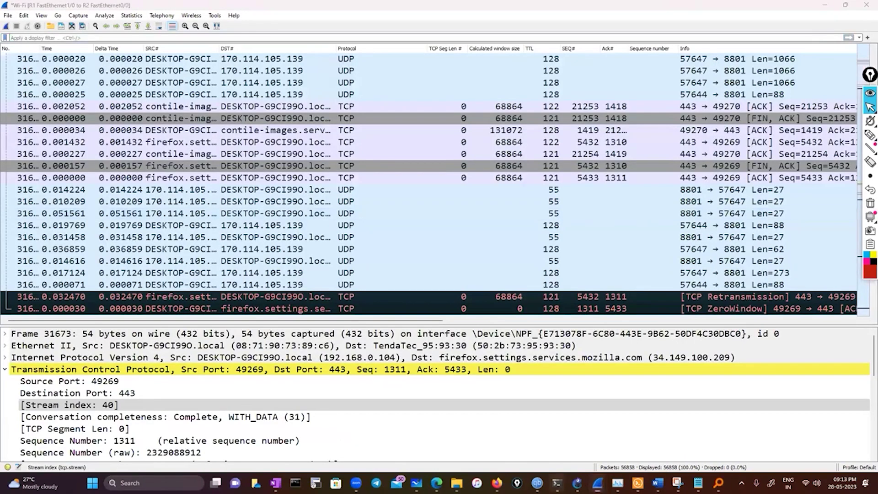
mouse_move(557, 483)
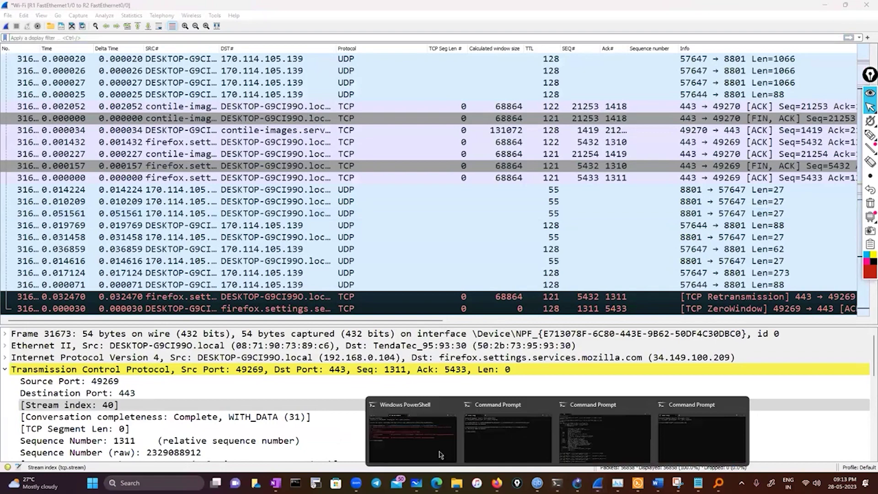
click(622, 454)
key(Up)
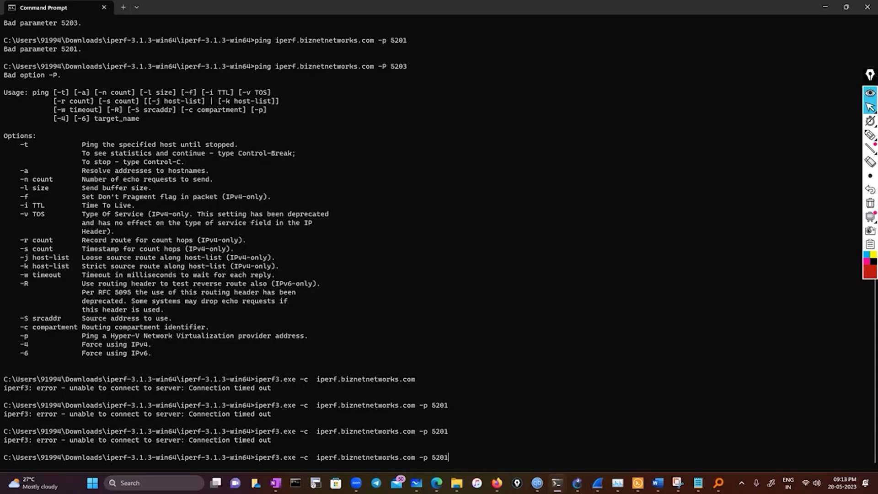
key(Return)
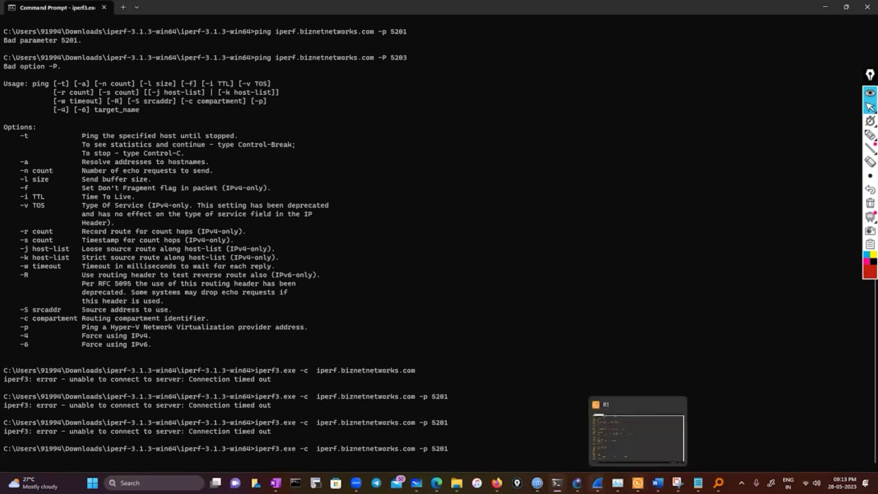
- Switch to the pcap folder in File Explorer and open the TCP Stream Graphs capture in Wireshark
mouse_move(597, 482)
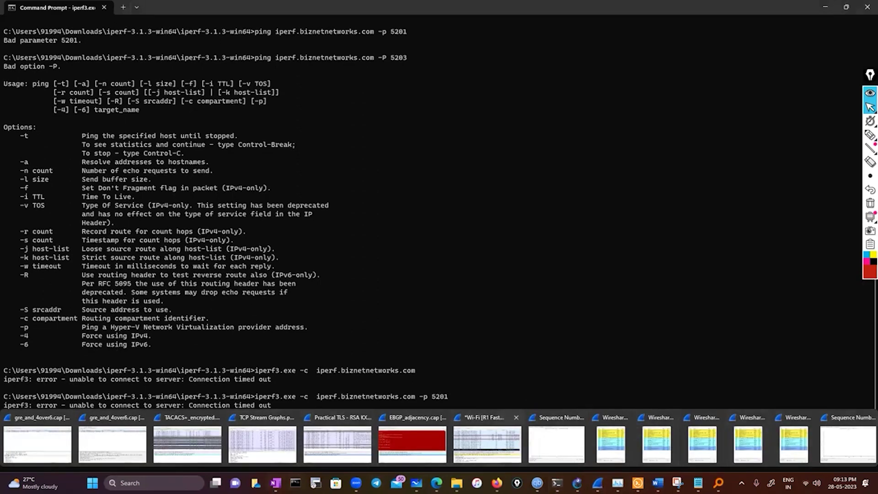
mouse_move(457, 483)
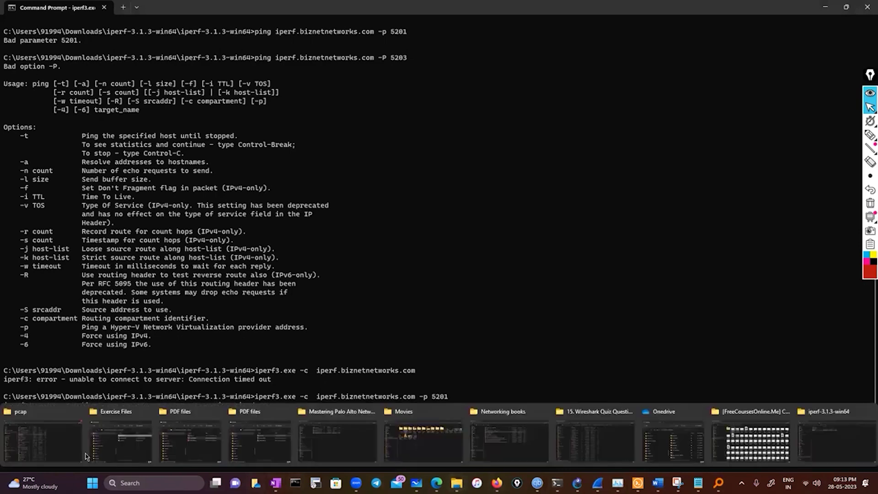
click(32, 450)
scroll(228, 383, down, 1)
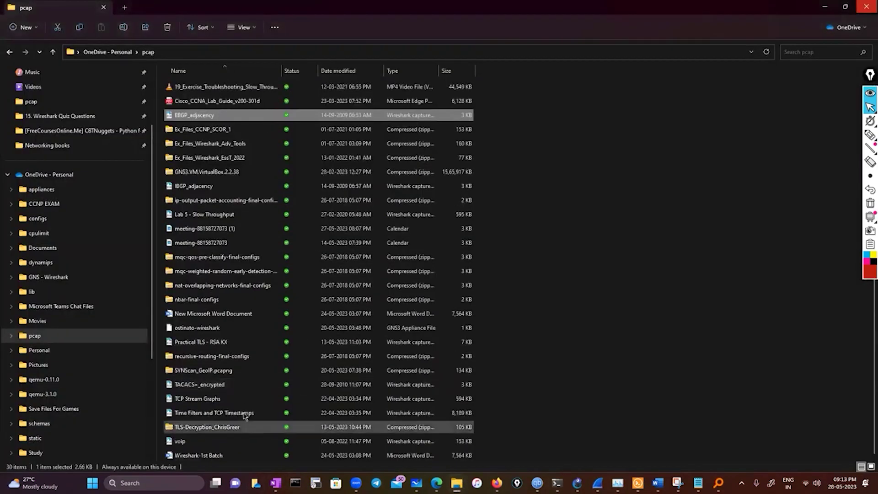
click(220, 399)
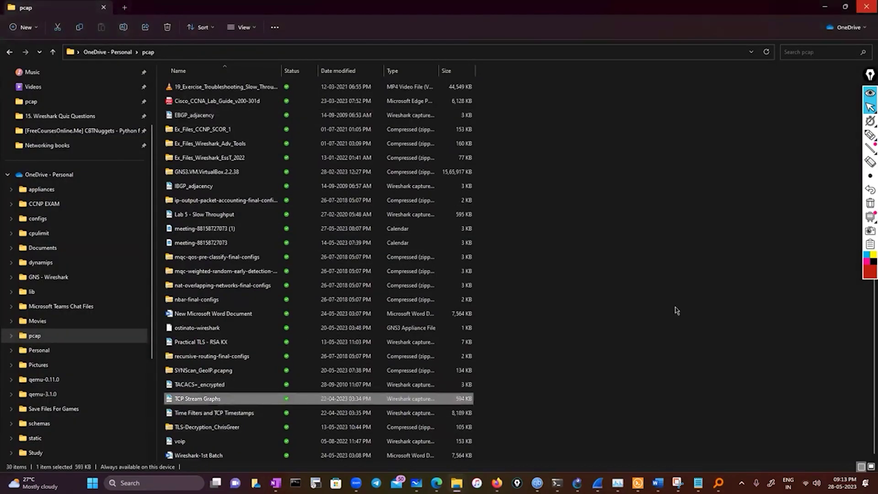
key(Return)
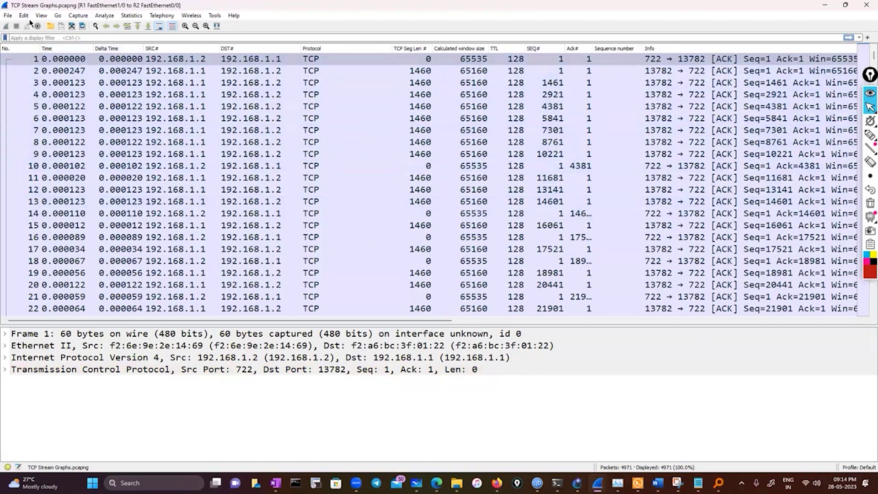
- View the Time Sequence (Stevens) graph for the TCP Stream Graphs capture and close it
click(105, 17)
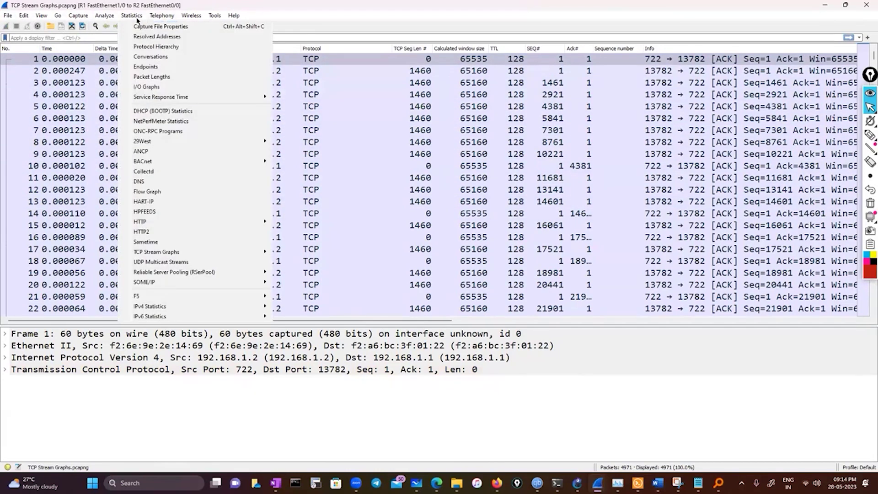
mouse_move(256, 252)
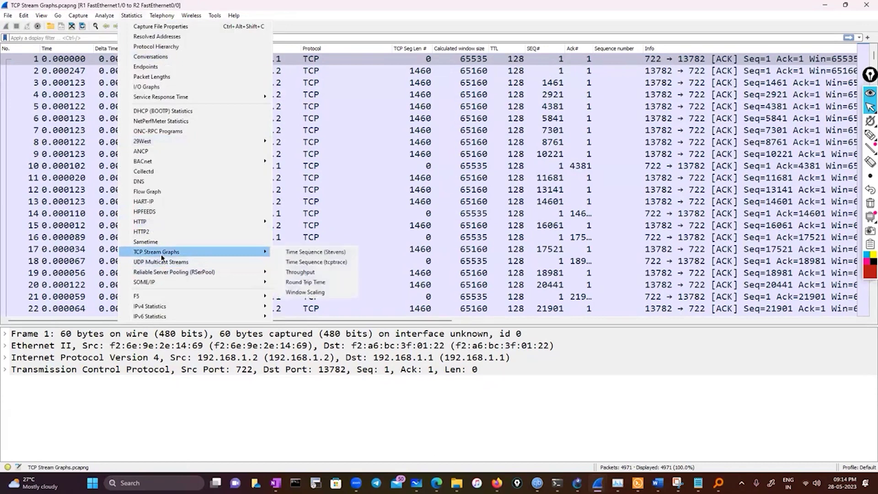
click(318, 255)
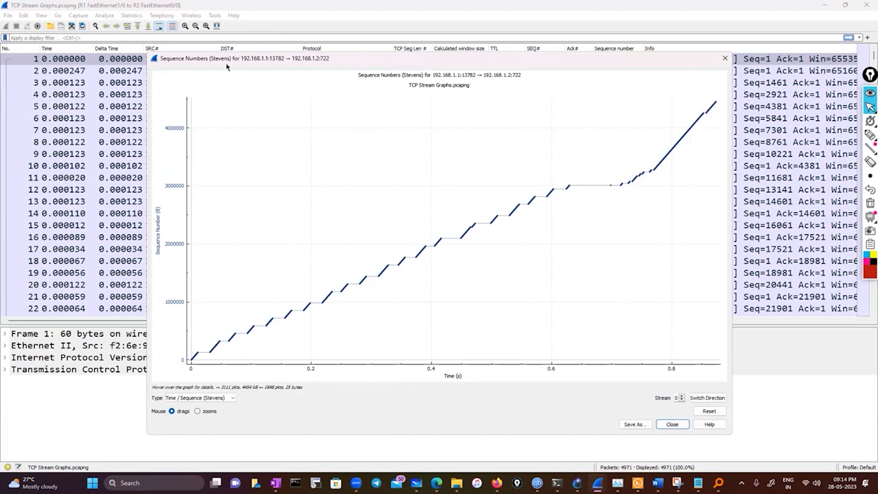
click(725, 58)
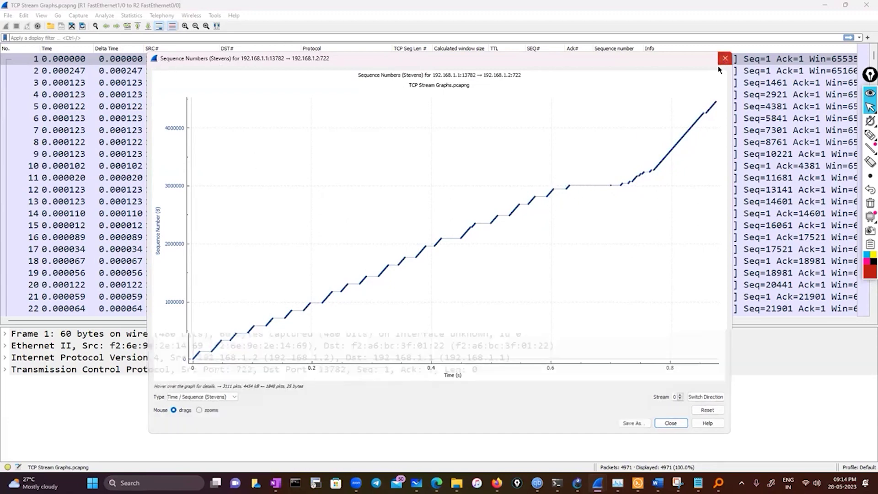
- Examine the capture's exchanges in the Flow Graph with Limit to display filter enabled, and close the graph
scroll(230, 227, down, 3)
scroll(230, 227, up, 3)
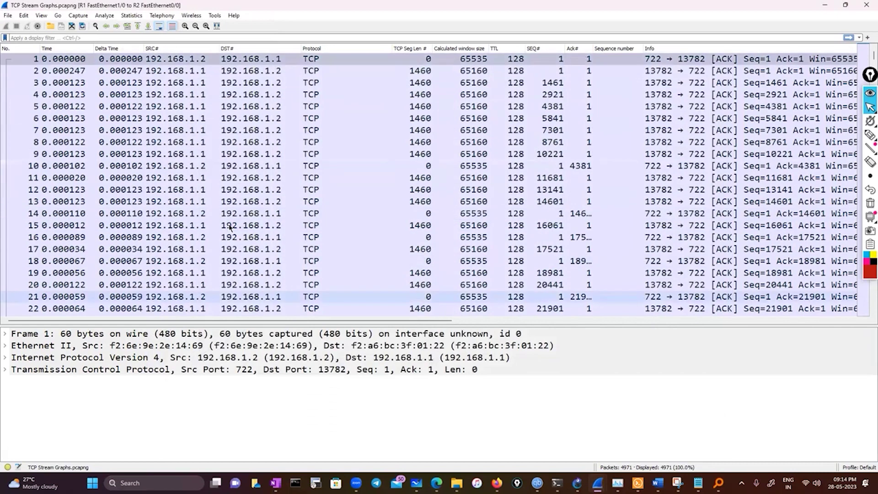
scroll(230, 228, down, 18)
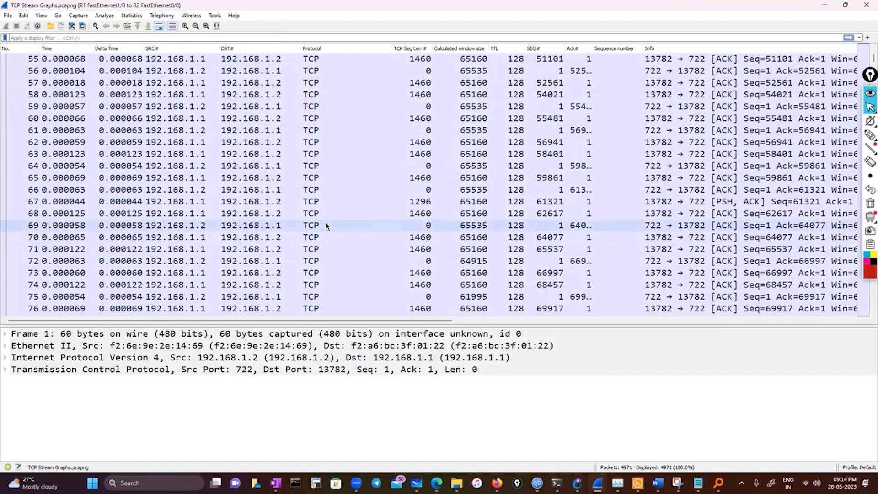
click(101, 17)
mouse_move(139, 17)
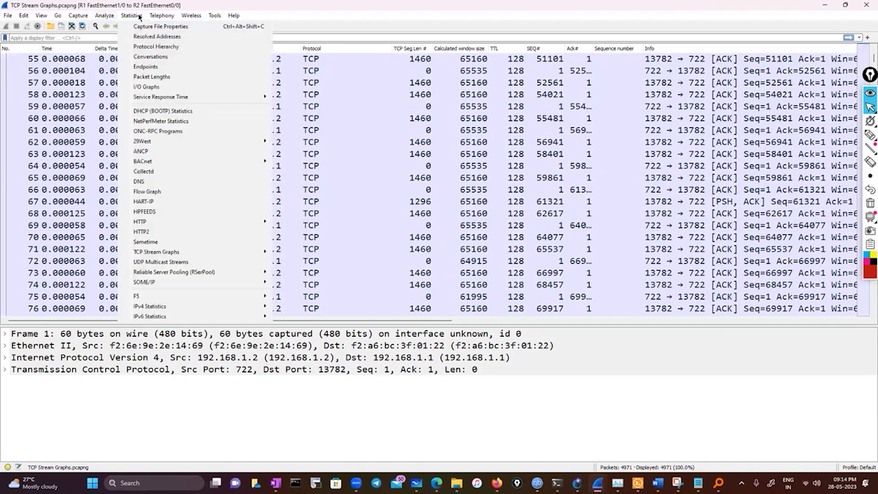
click(173, 191)
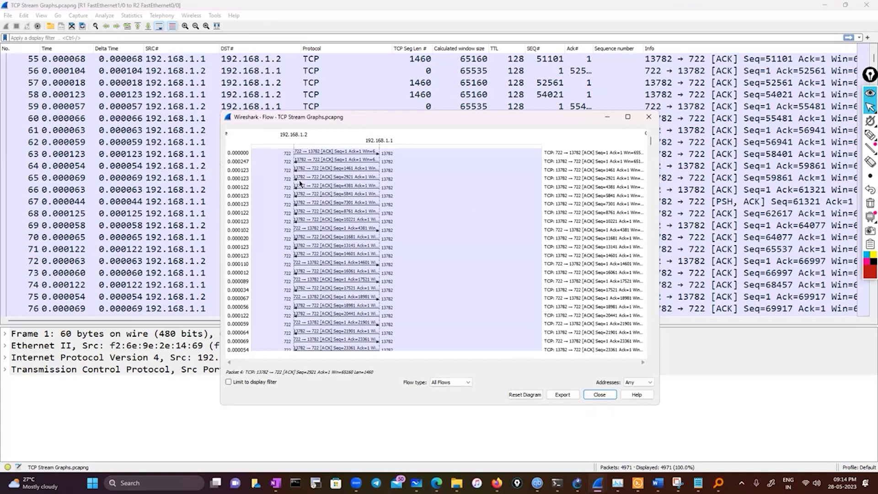
click(228, 382)
scroll(275, 290, down, 3)
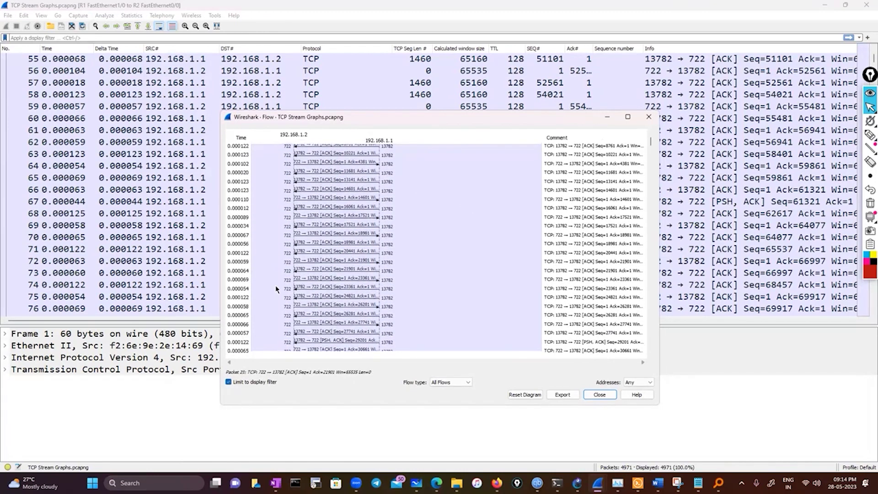
scroll(276, 288, down, 6)
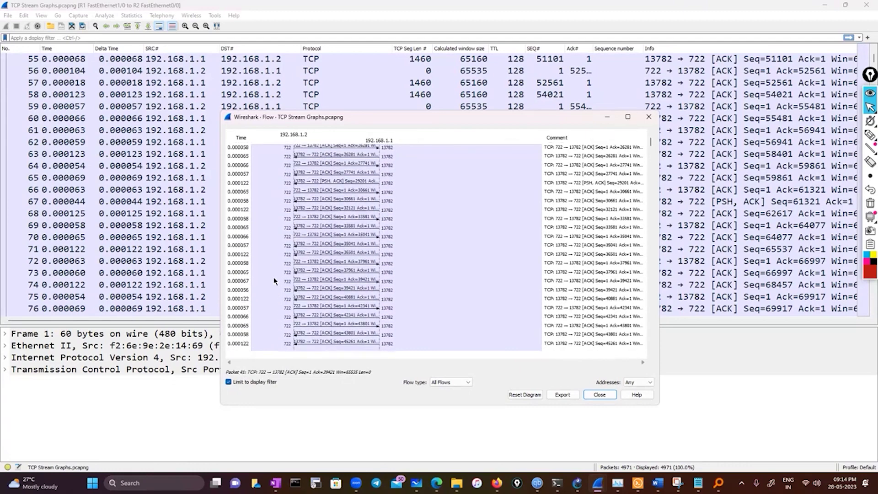
scroll(274, 281, up, 8)
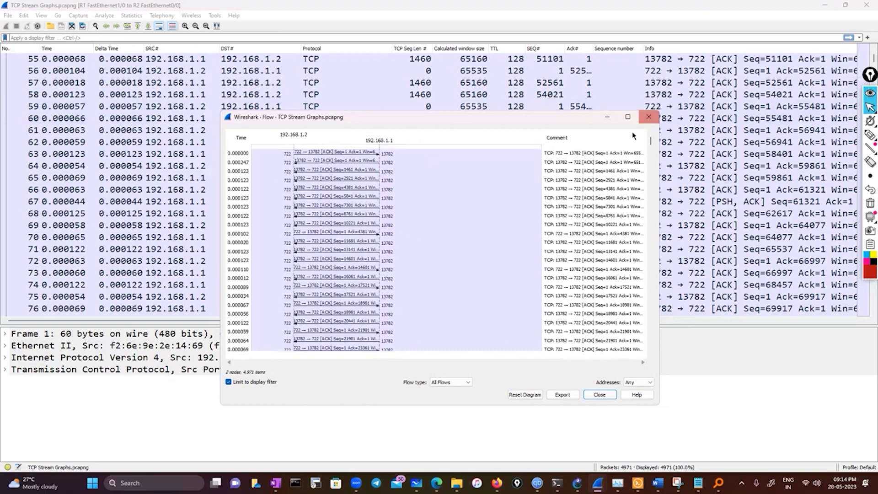
click(648, 118)
- Review the capture's Protocol Hierarchy statistics for the Internet Protocol Version 4 and Transmission Control Protocol rows, and close the window
click(135, 16)
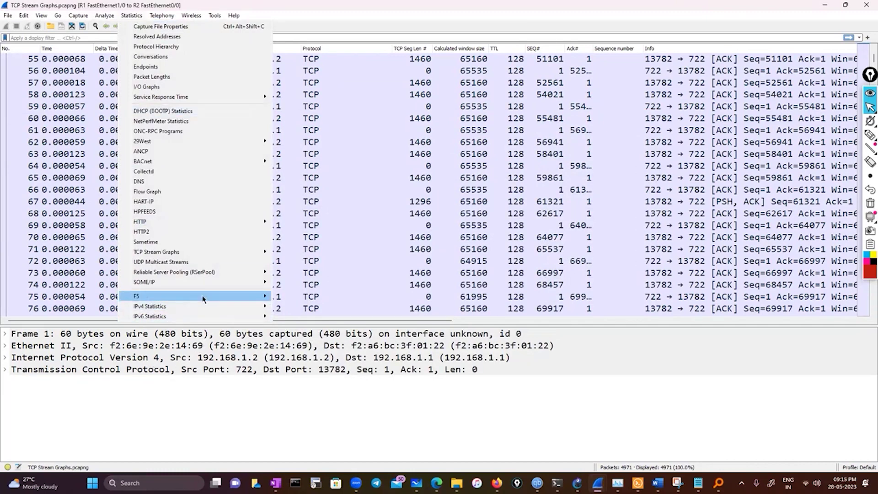
mouse_move(204, 300)
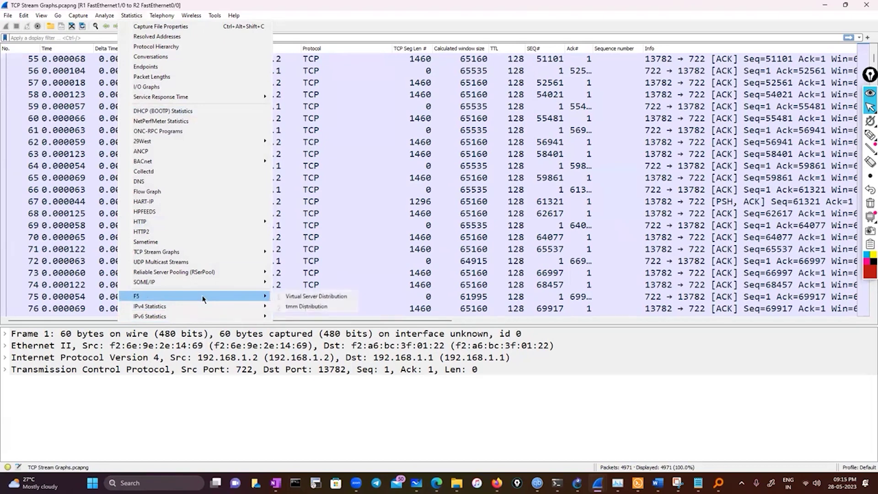
click(192, 46)
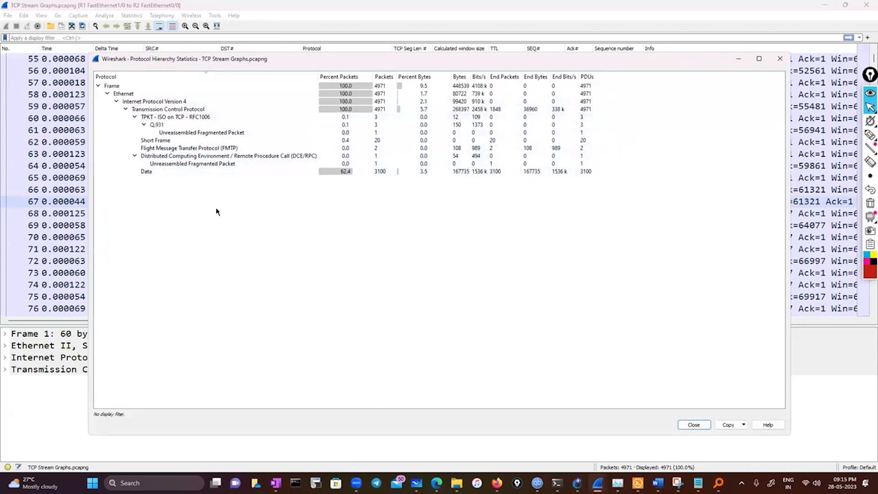
click(178, 109)
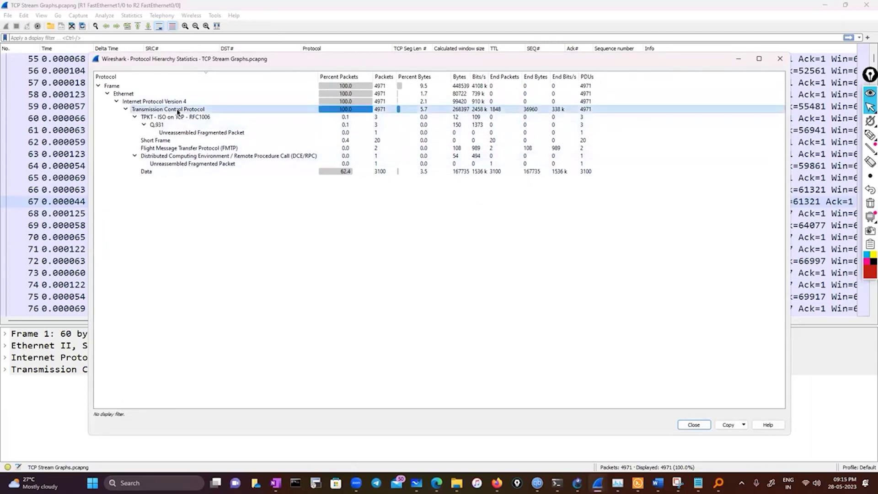
click(179, 101)
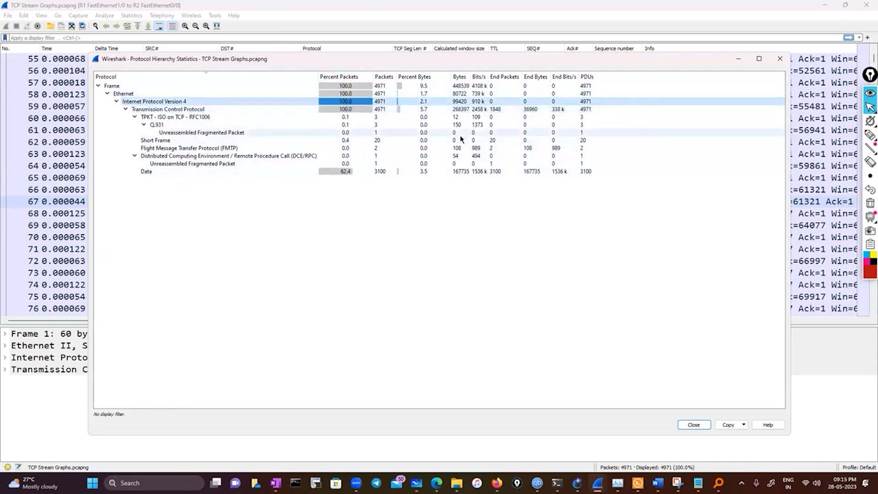
click(352, 109)
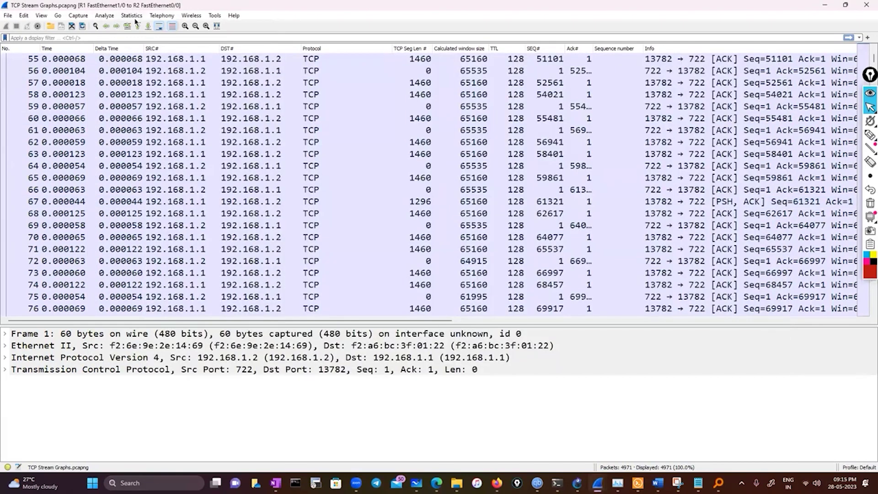
- View the Time Sequence (tcptrace) graph for the same TCP stream and close it
click(135, 18)
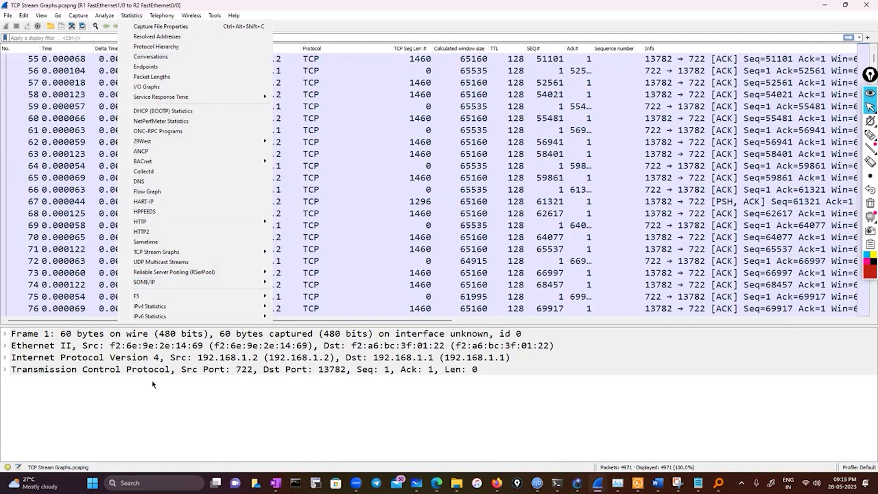
mouse_move(165, 252)
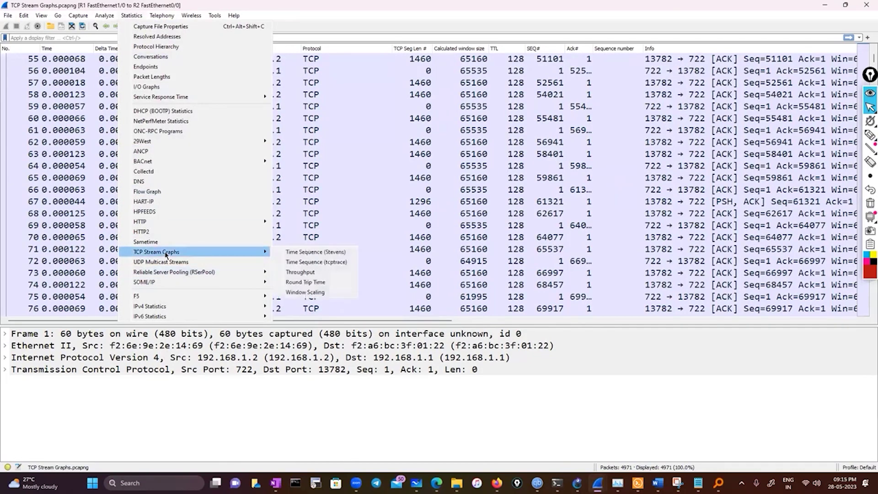
click(331, 265)
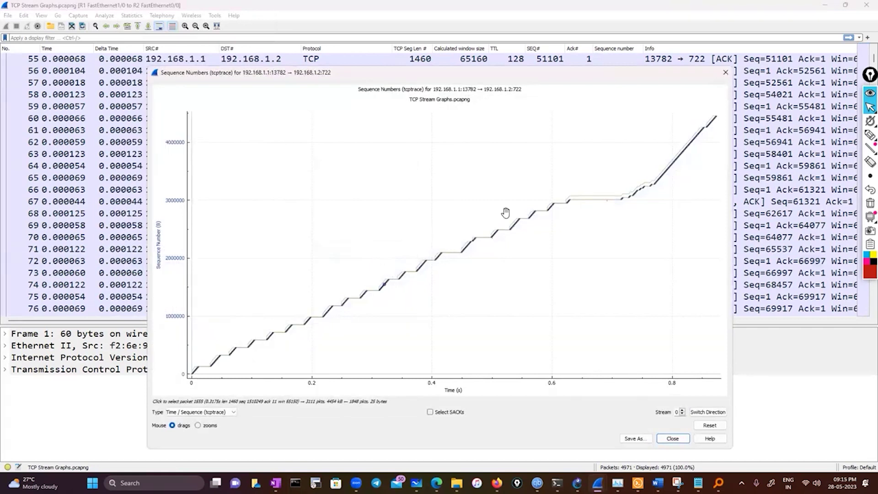
click(725, 72)
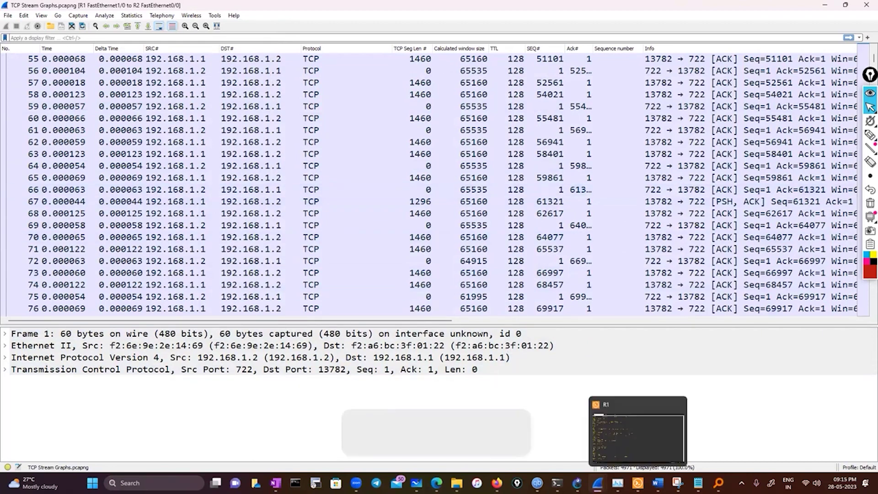
- Check the Wireshark class notes in Notepad and return to Wireshark to look further down the packet list
click(698, 483)
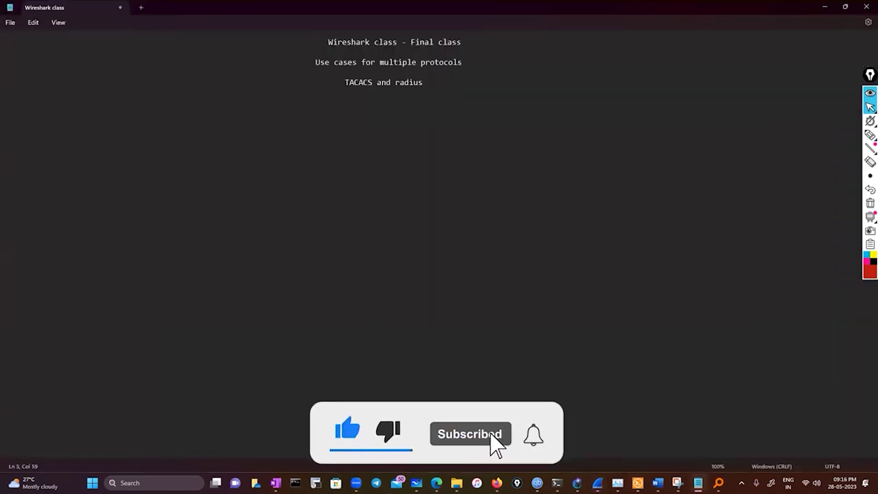
key(alt+Tab)
scroll(508, 247, down, 20)
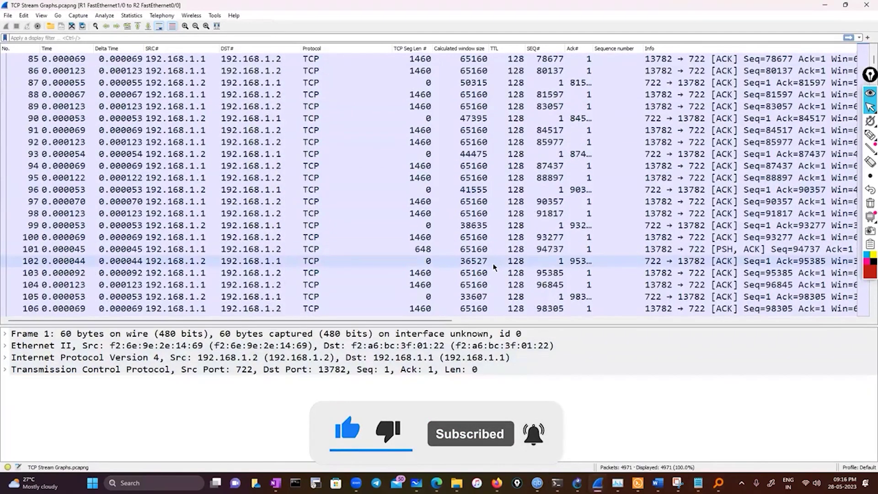